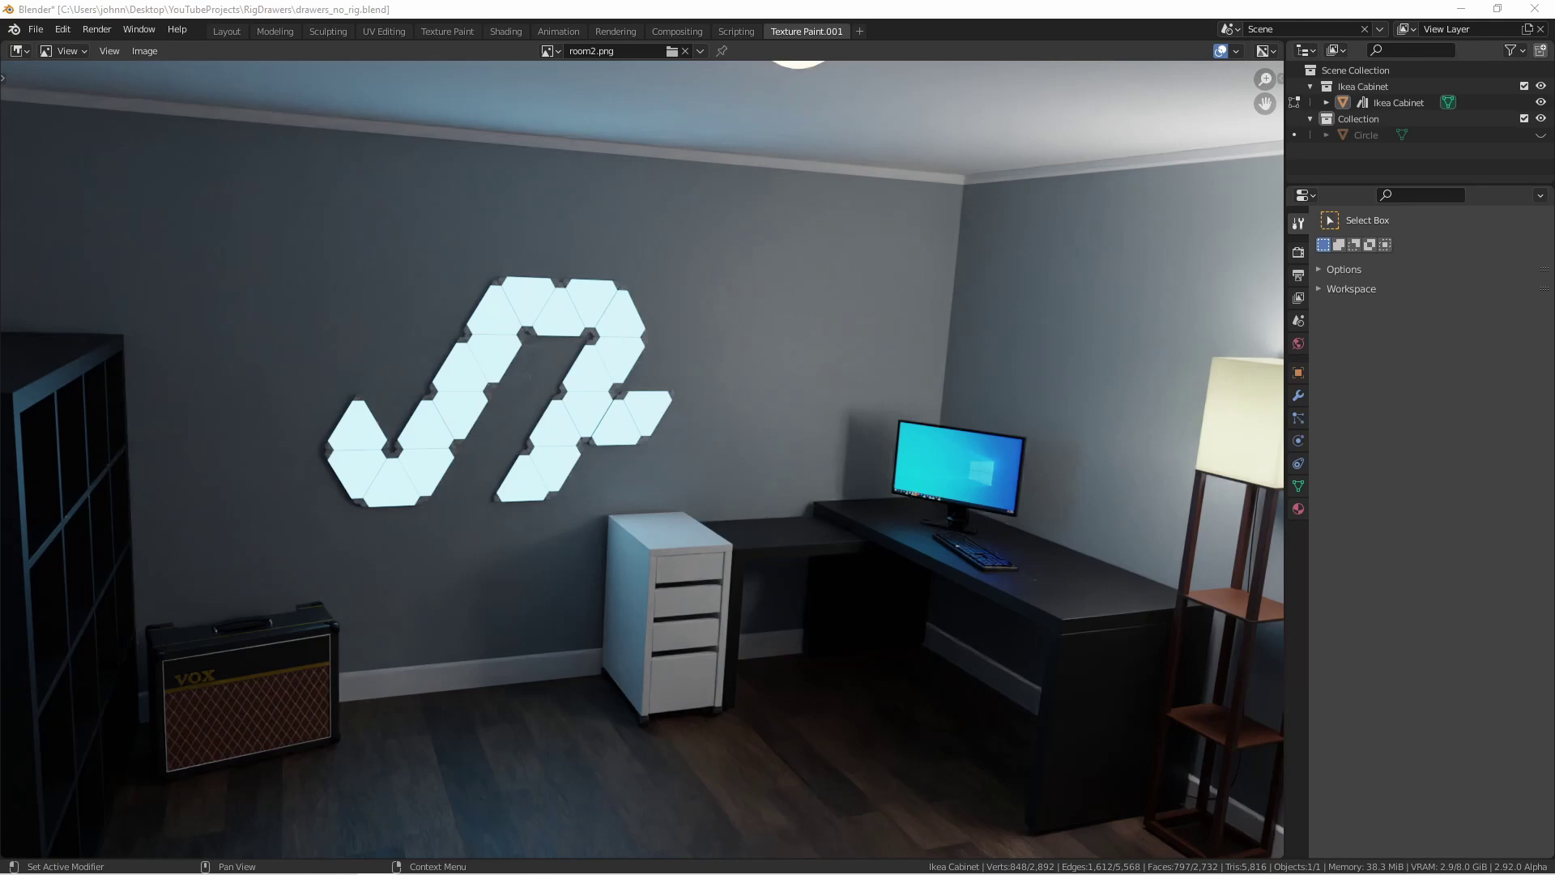
# Annotate the white drawer cabinet and the gap beside the monitor in the render
pyautogui.moveTo(650, 510); pyautogui.dragTo(623, 519)
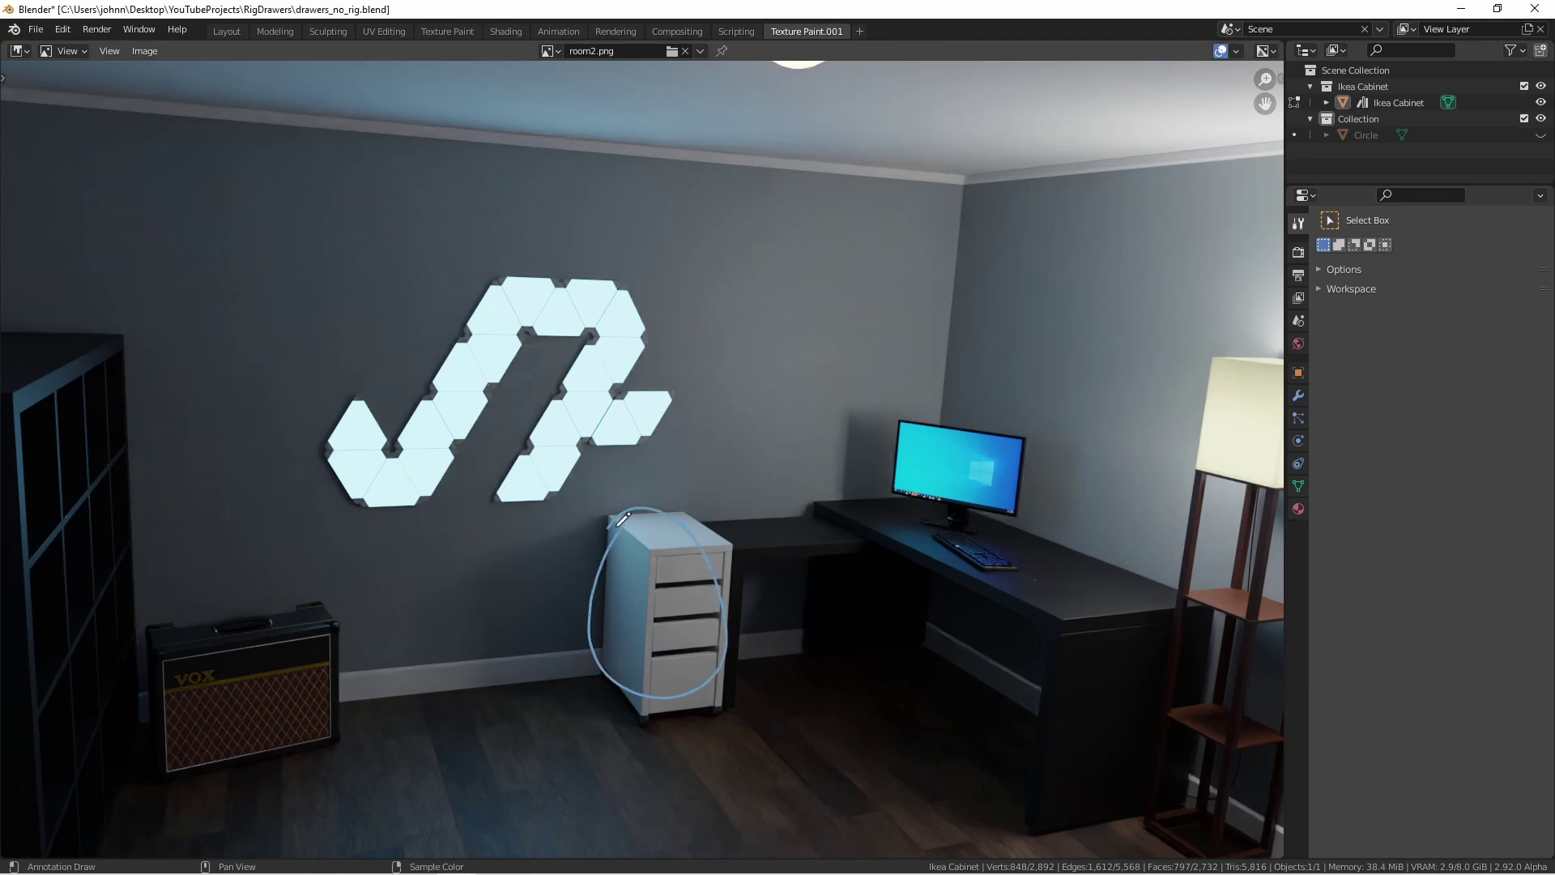
pyautogui.moveTo(775, 501); pyautogui.dragTo(811, 482)
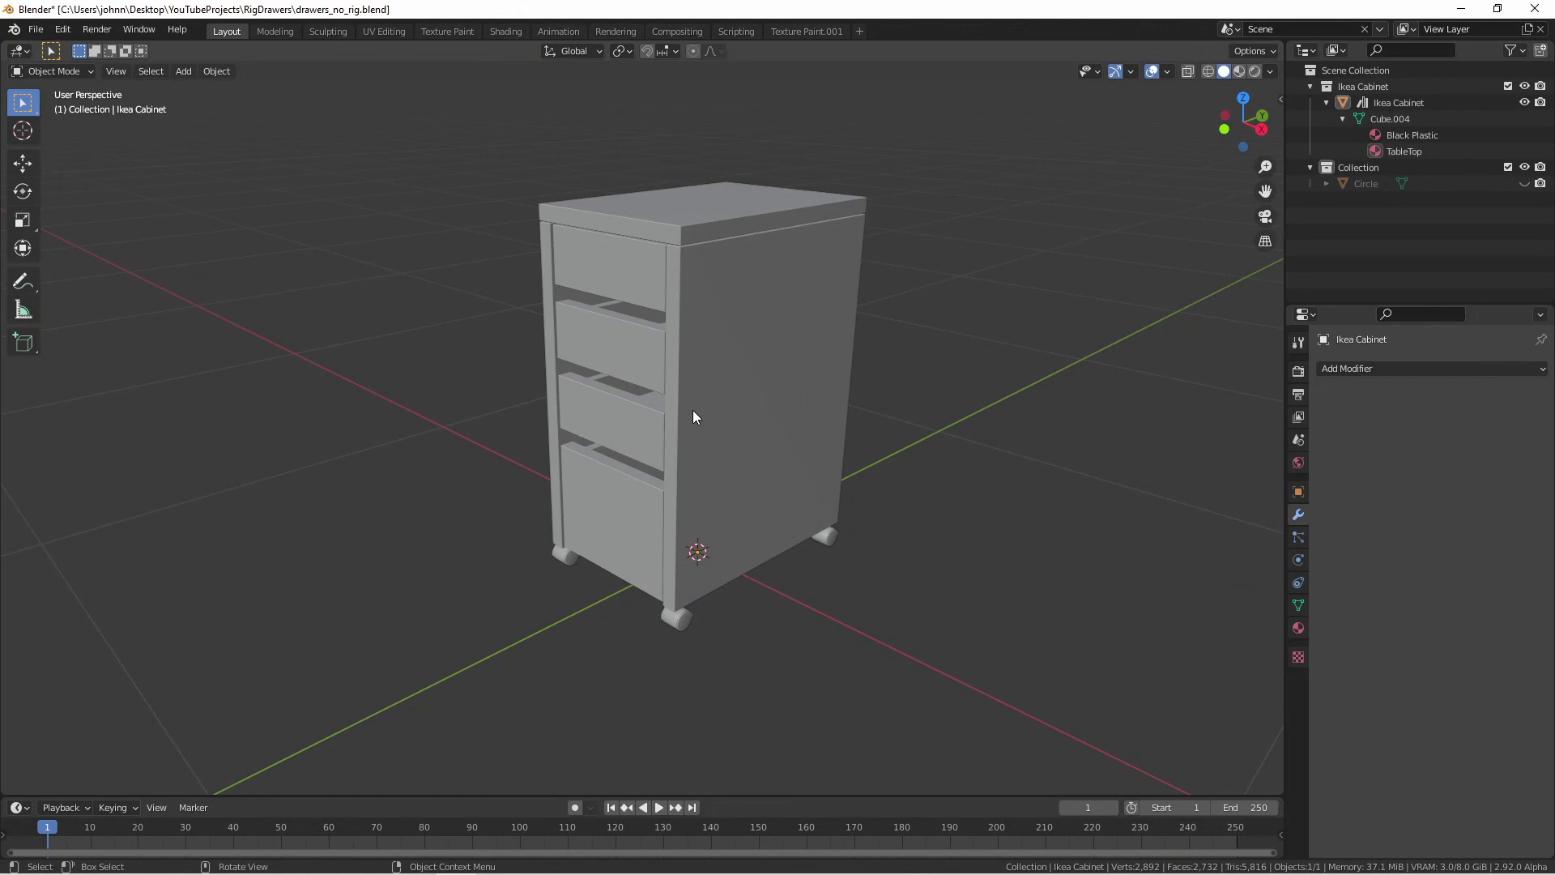
# In right-side view, add an armature and lower its bone tip to the cabinet top
pyautogui.press('`')
pyautogui.click(891, 450)
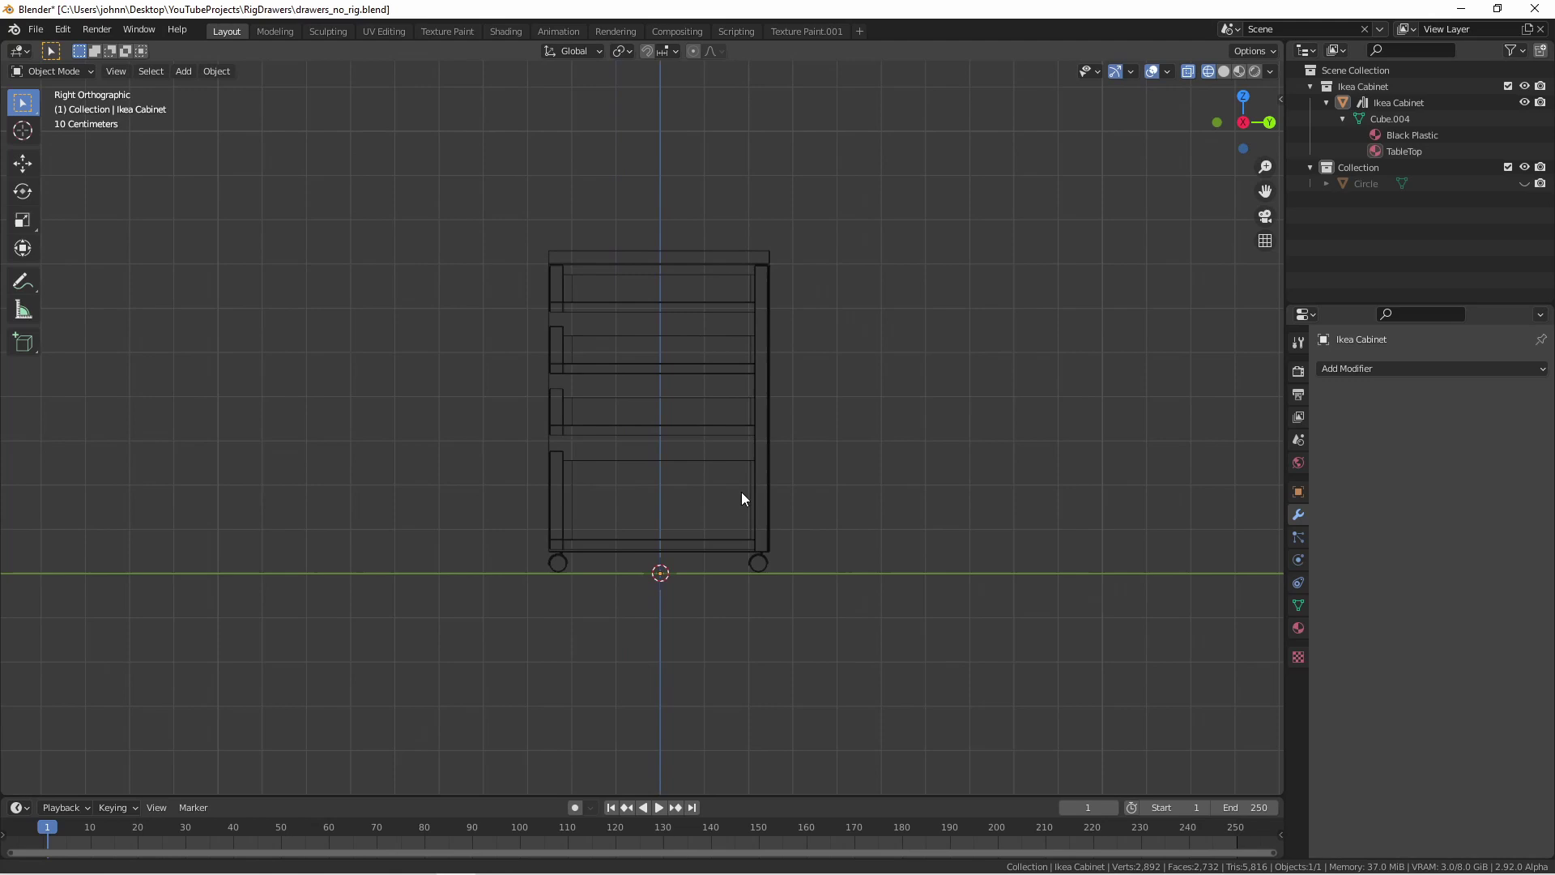
pyautogui.hotkey('shift', 'a')
pyautogui.click(704, 664)
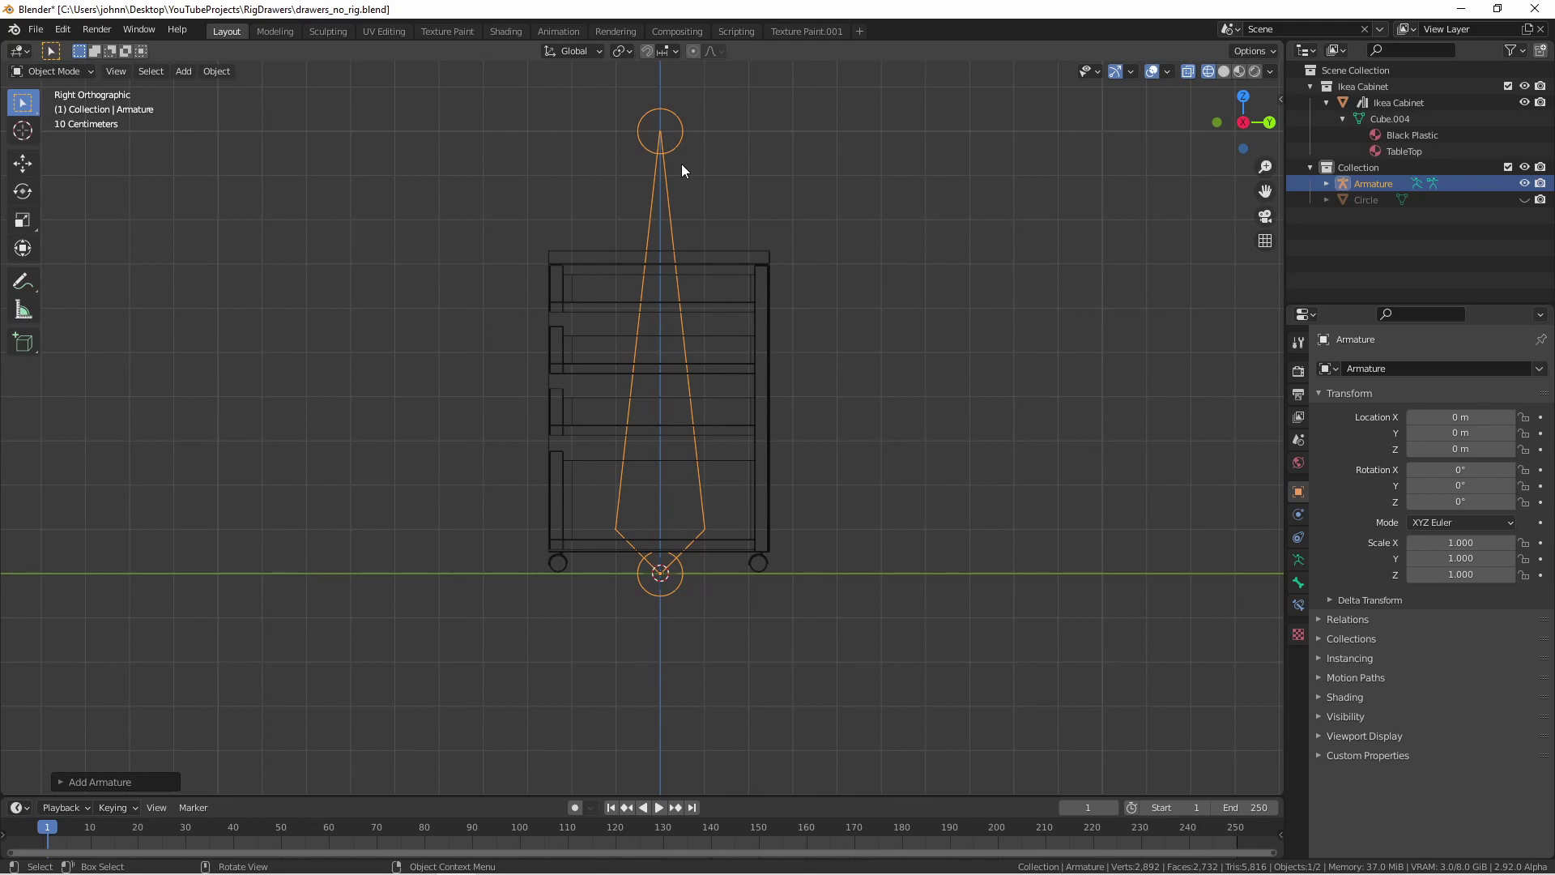
pyautogui.press('Tab')
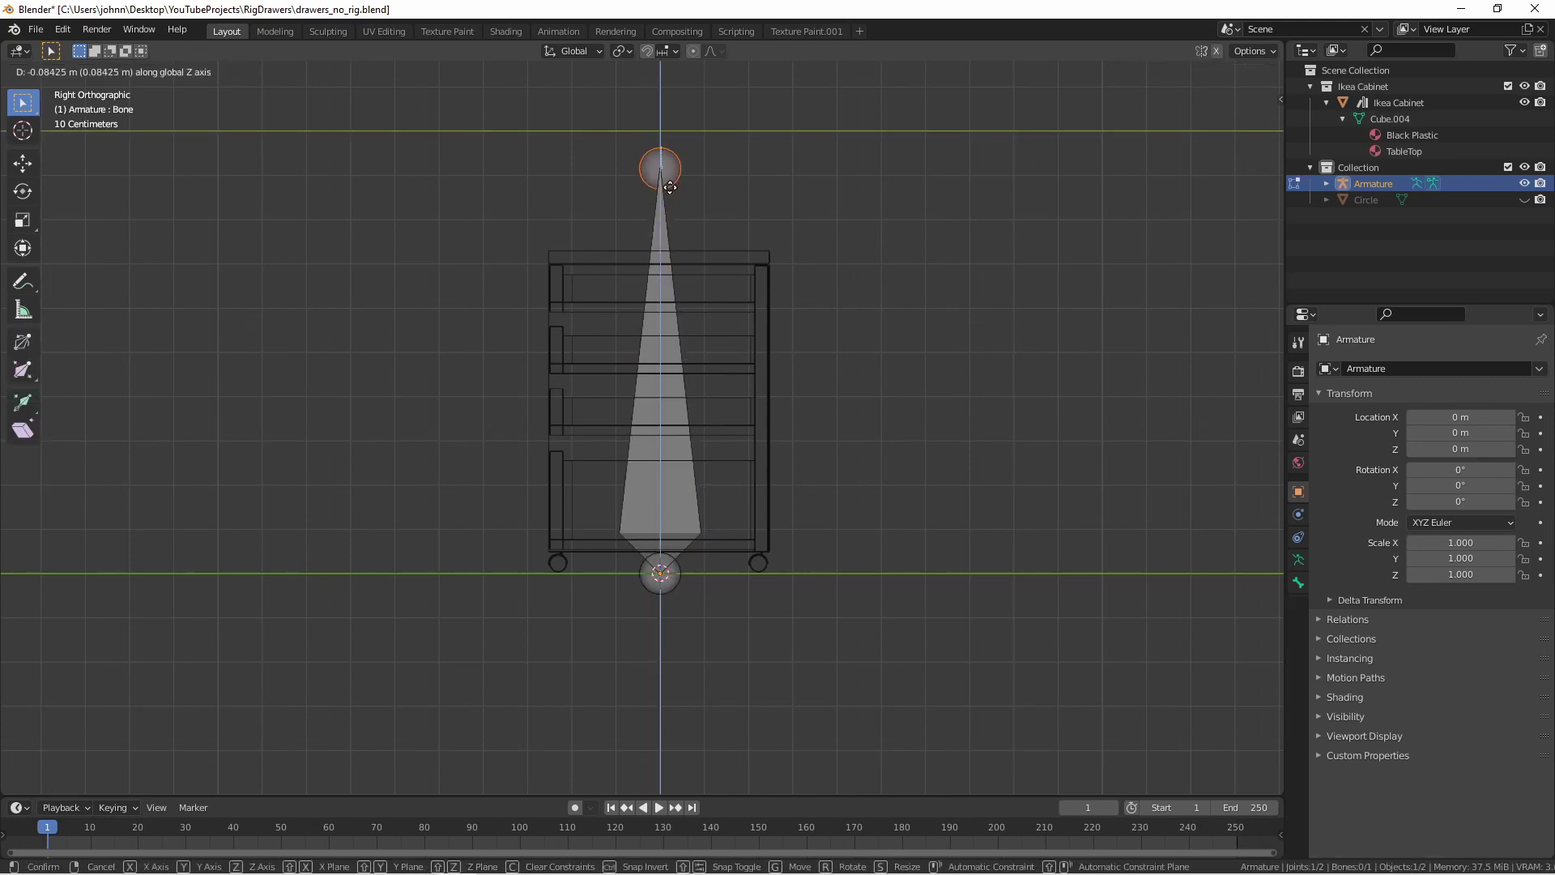
pyautogui.press('g')
pyautogui.click(677, 442)
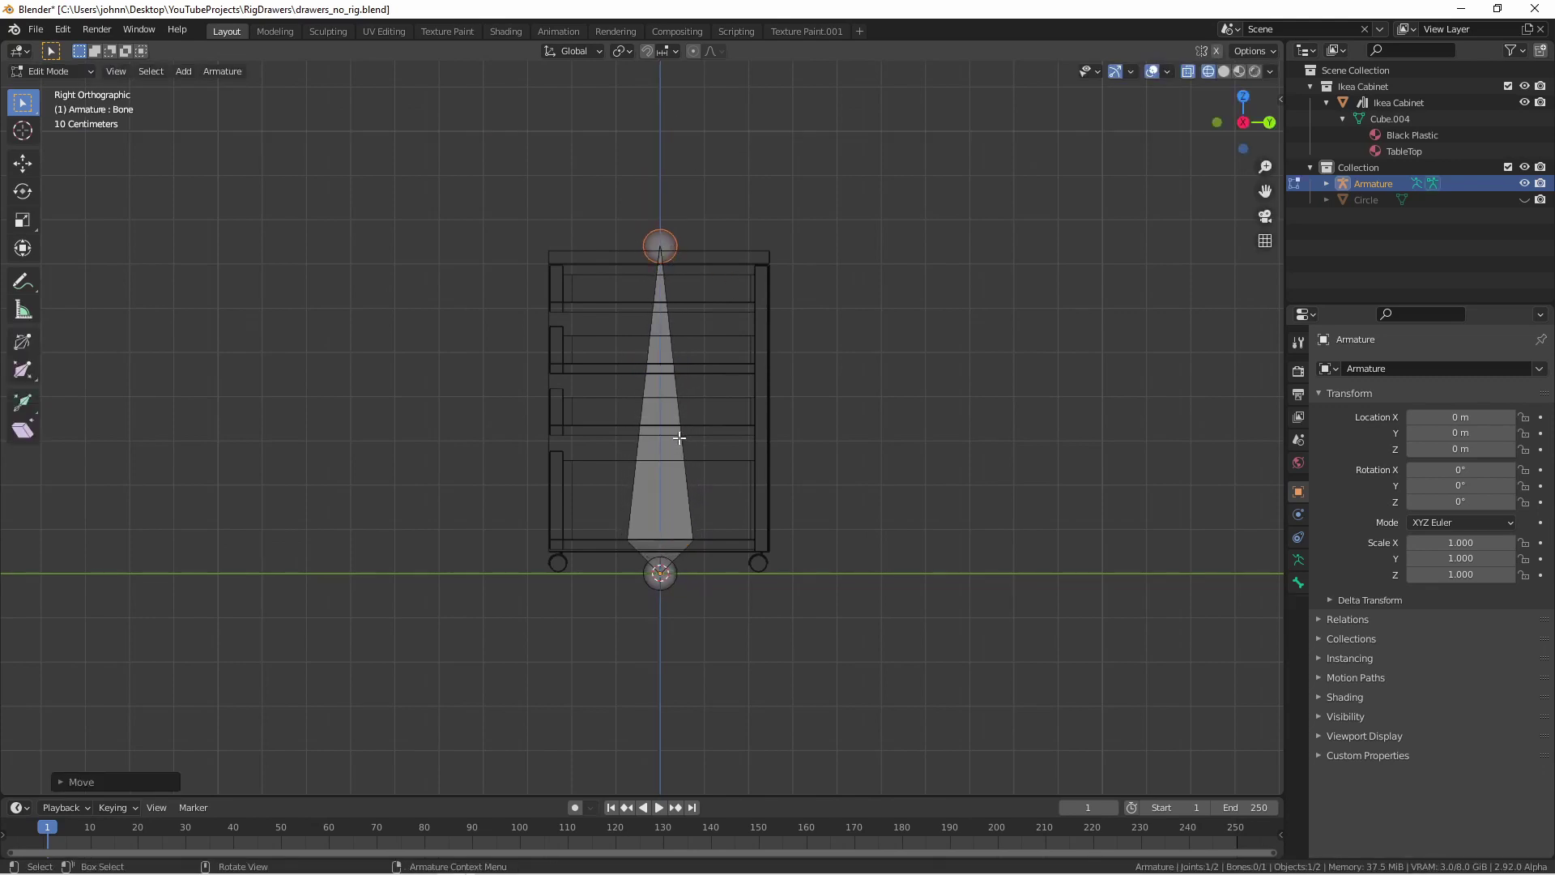
pyautogui.click(681, 437)
# Duplicate the central bone, turn it horizontal and move it along Y to the bottom drawer
pyautogui.hotkey('shift', 'd')
pyautogui.write('r90')
pyautogui.press('Return')
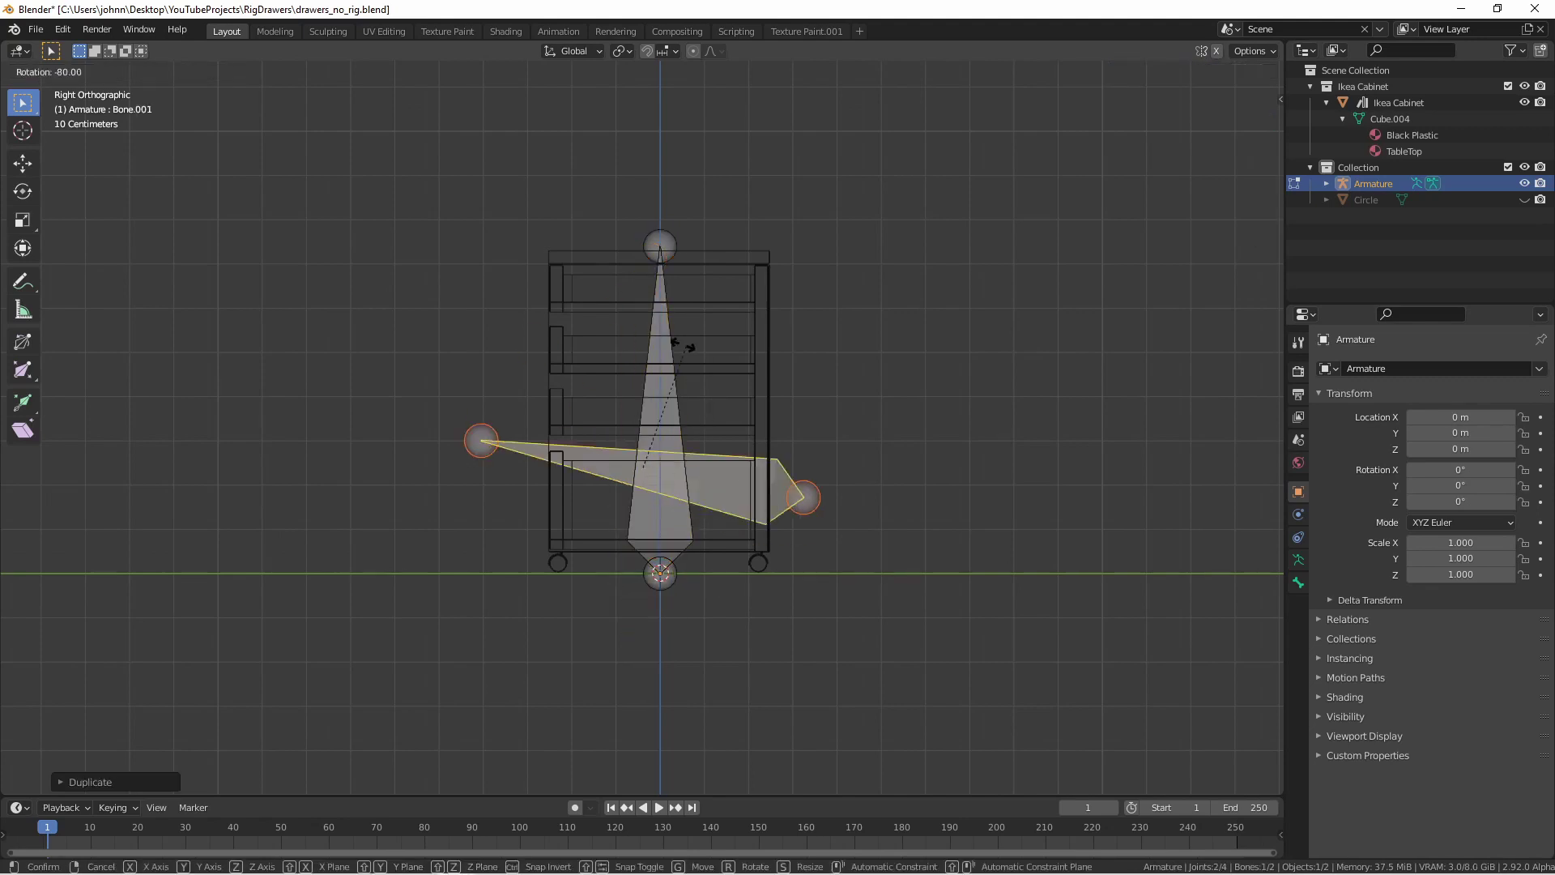
pyautogui.press('g')
pyautogui.press('y')
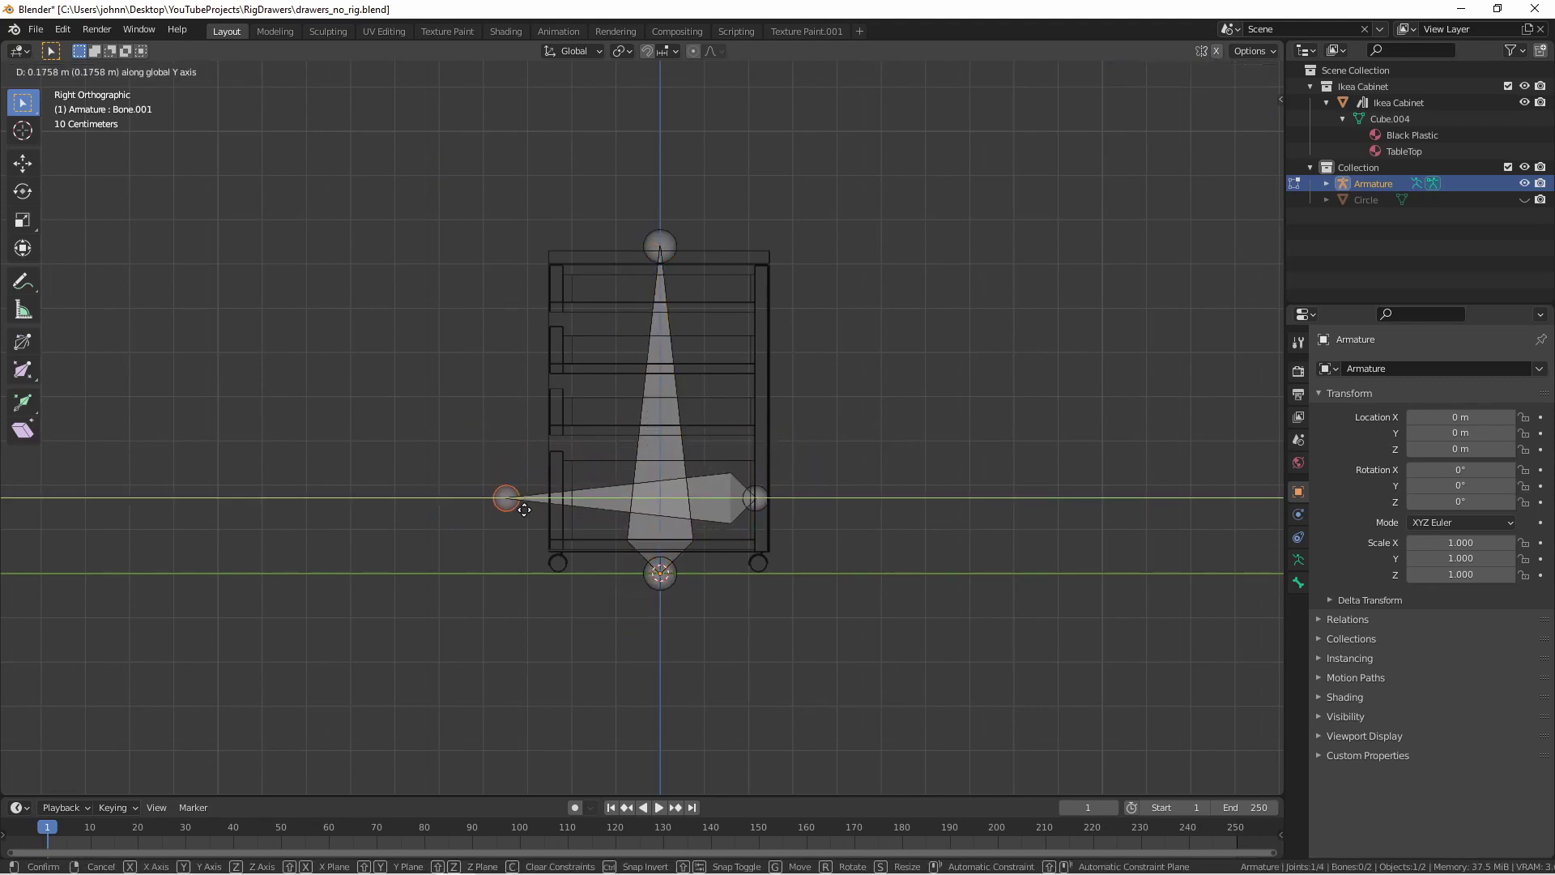
pyautogui.click(523, 508)
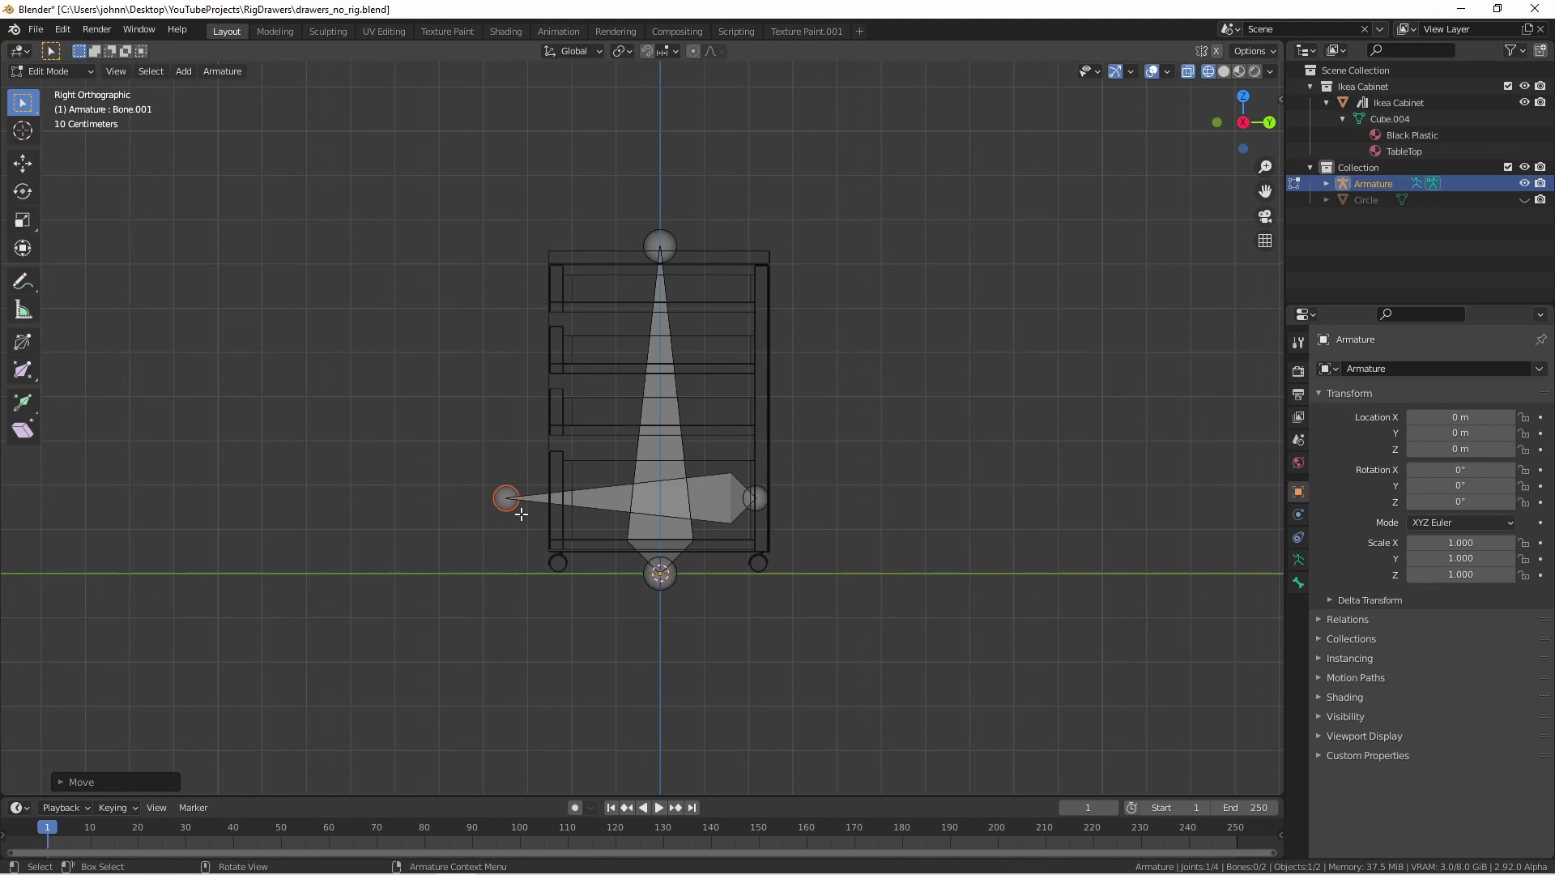
# Duplicate the drawer bone upward along Z for the third, second and top drawers
pyautogui.click(609, 507)
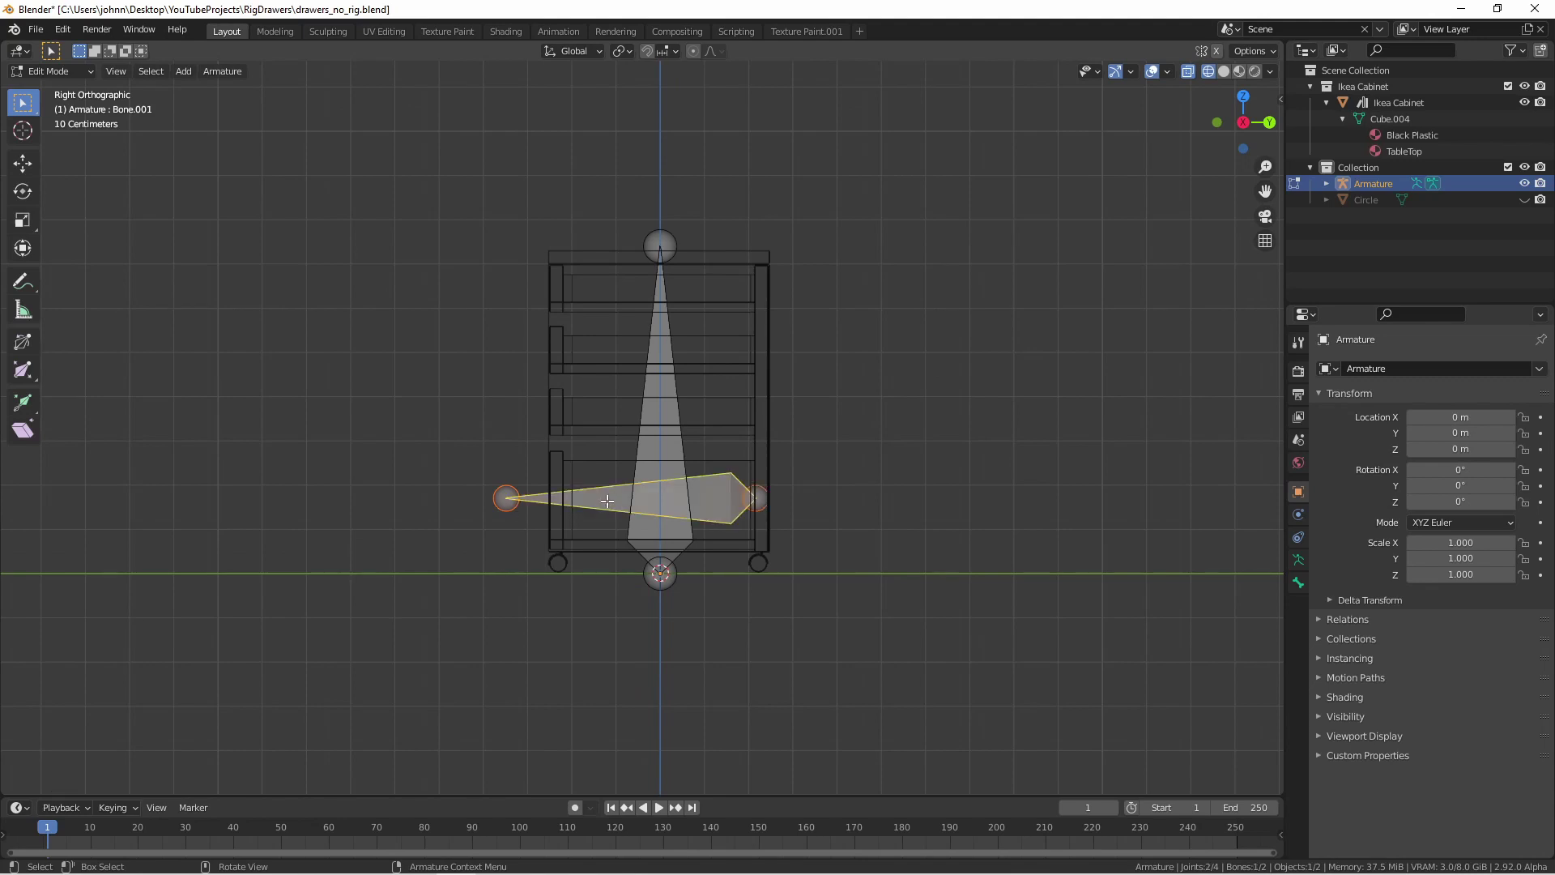
pyautogui.hotkey('shift', 'd')
pyautogui.press('z')
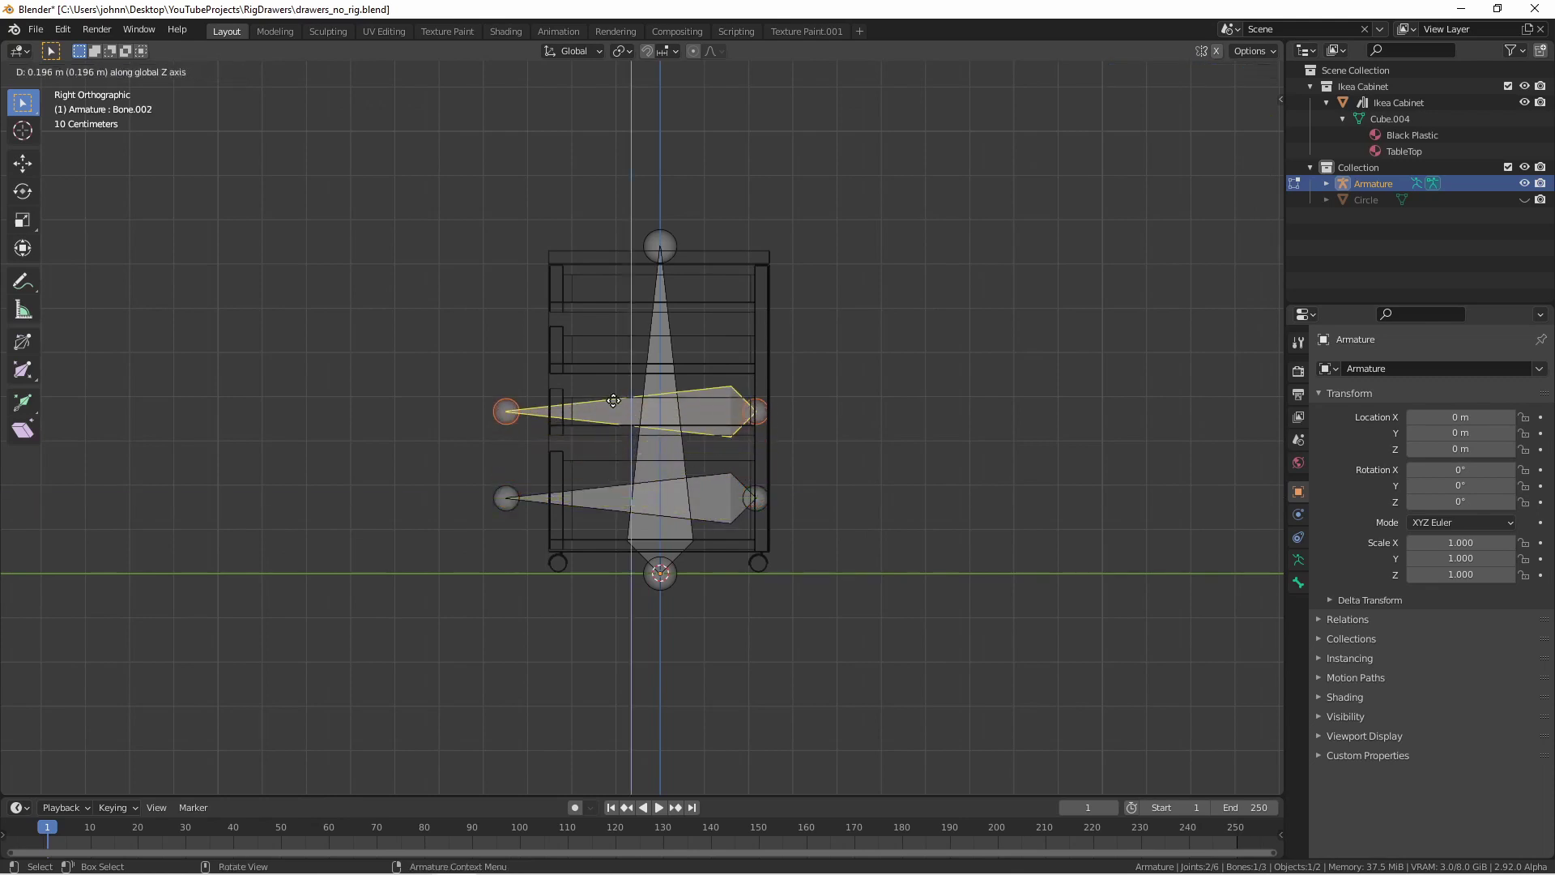
pyautogui.click(607, 412)
pyautogui.hotkey('shift', 'd')
pyautogui.press('z')
pyautogui.click(606, 350)
pyautogui.hotkey('shift', 'd')
pyautogui.press('z')
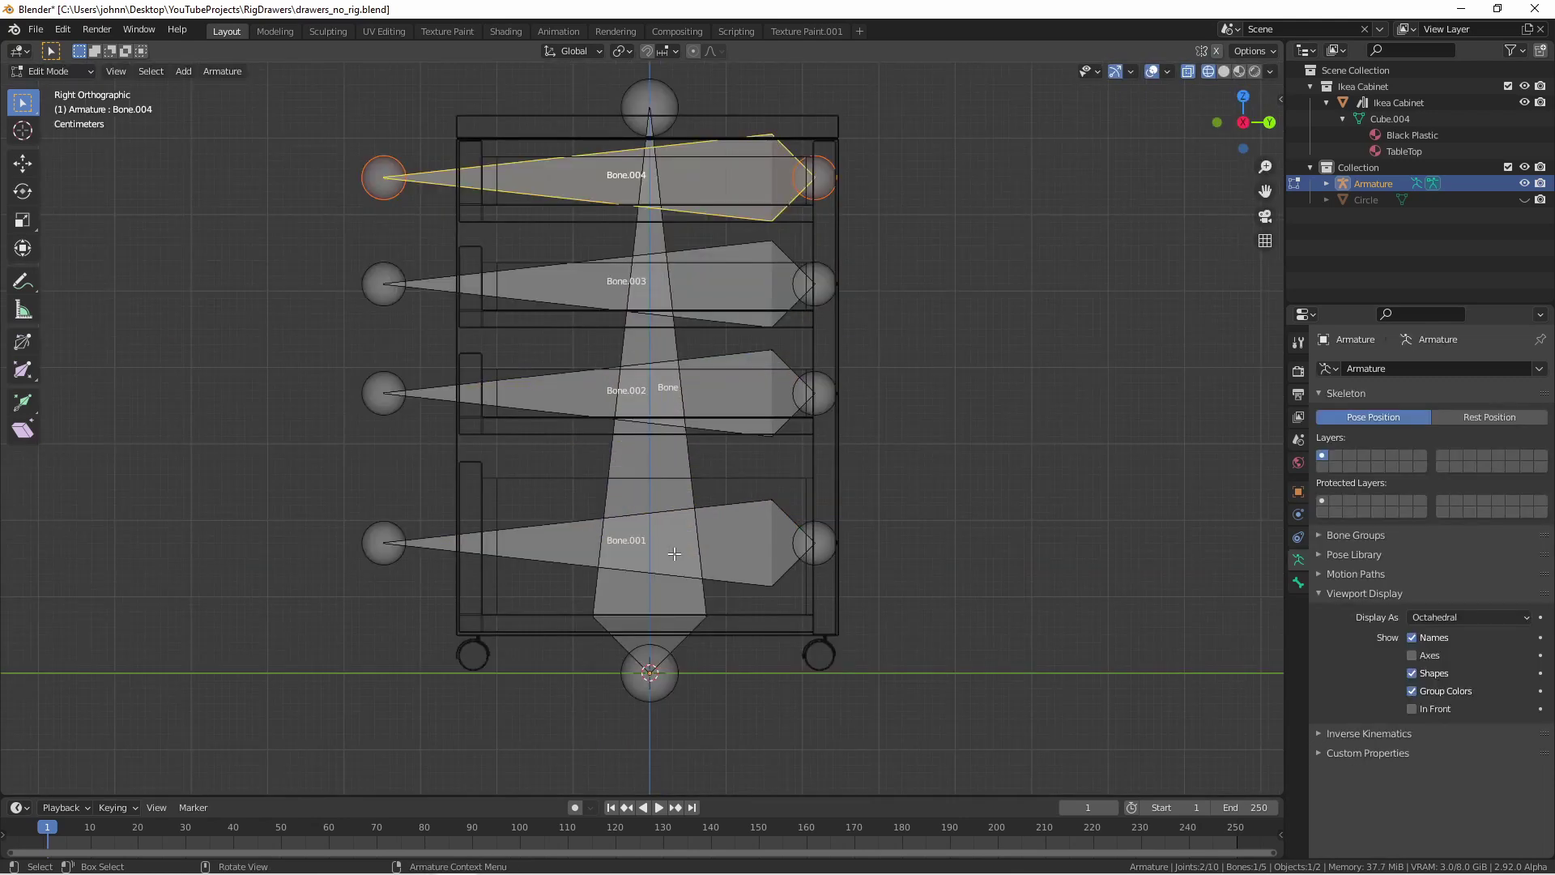
# Rename the drawer bones Drawer 4 to Drawer 1 bottom-up and the central bone Base, then exit Edit Mode
pyautogui.click(736, 539)
pyautogui.press('F2')
pyautogui.write('dRAWERDrawer 4')
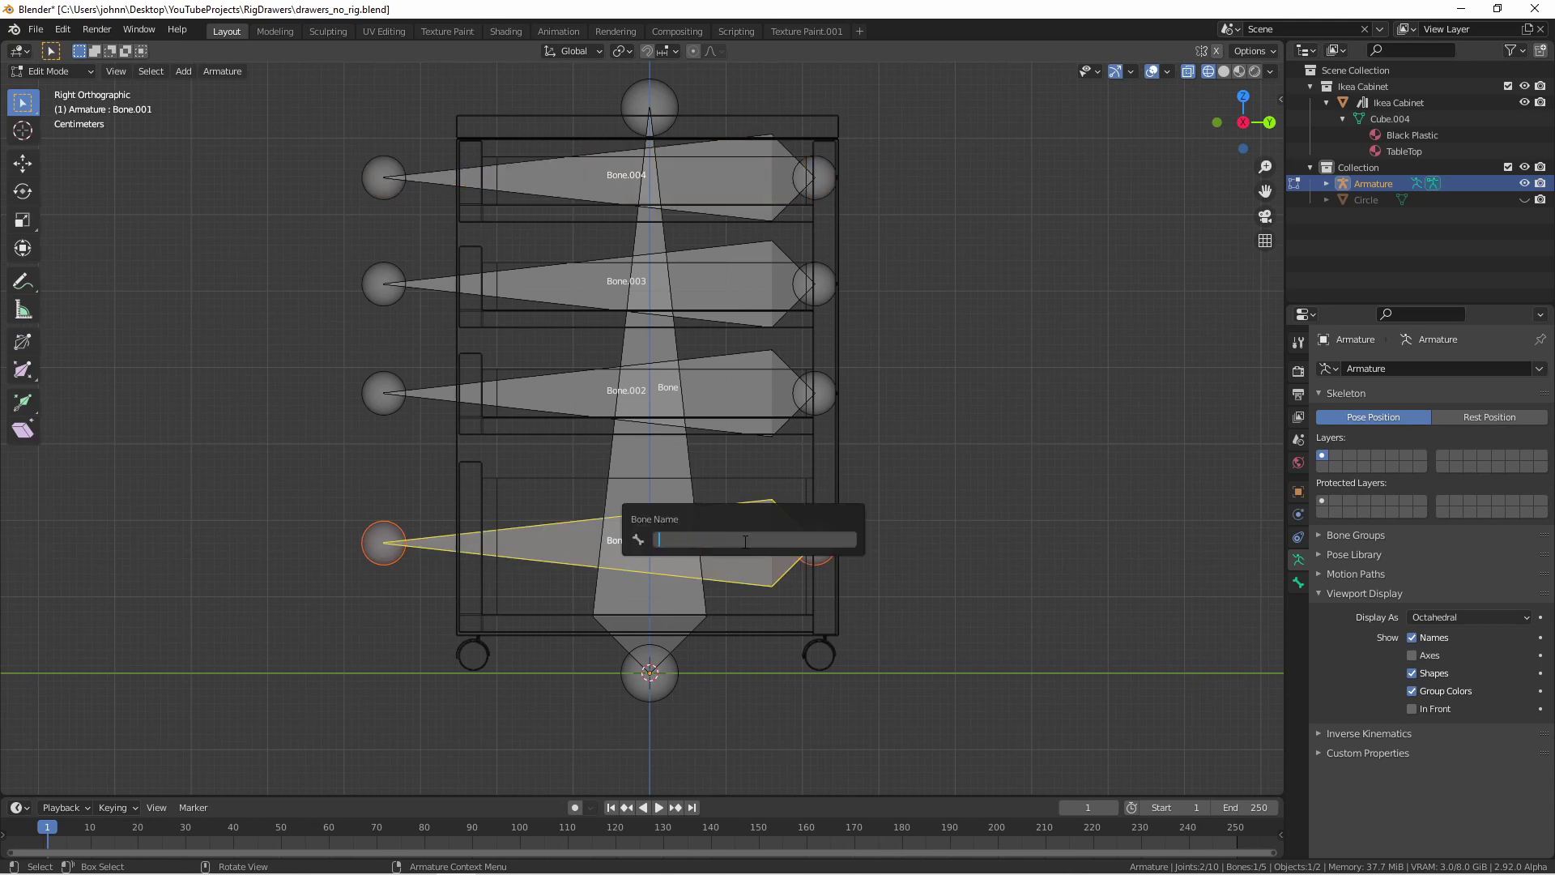
pyautogui.press('Return')
pyautogui.click(713, 390)
pyautogui.press('F2')
pyautogui.write('Drawer 3')
pyautogui.click(724, 291)
pyautogui.press('F2')
pyautogui.write('Drawer 2')
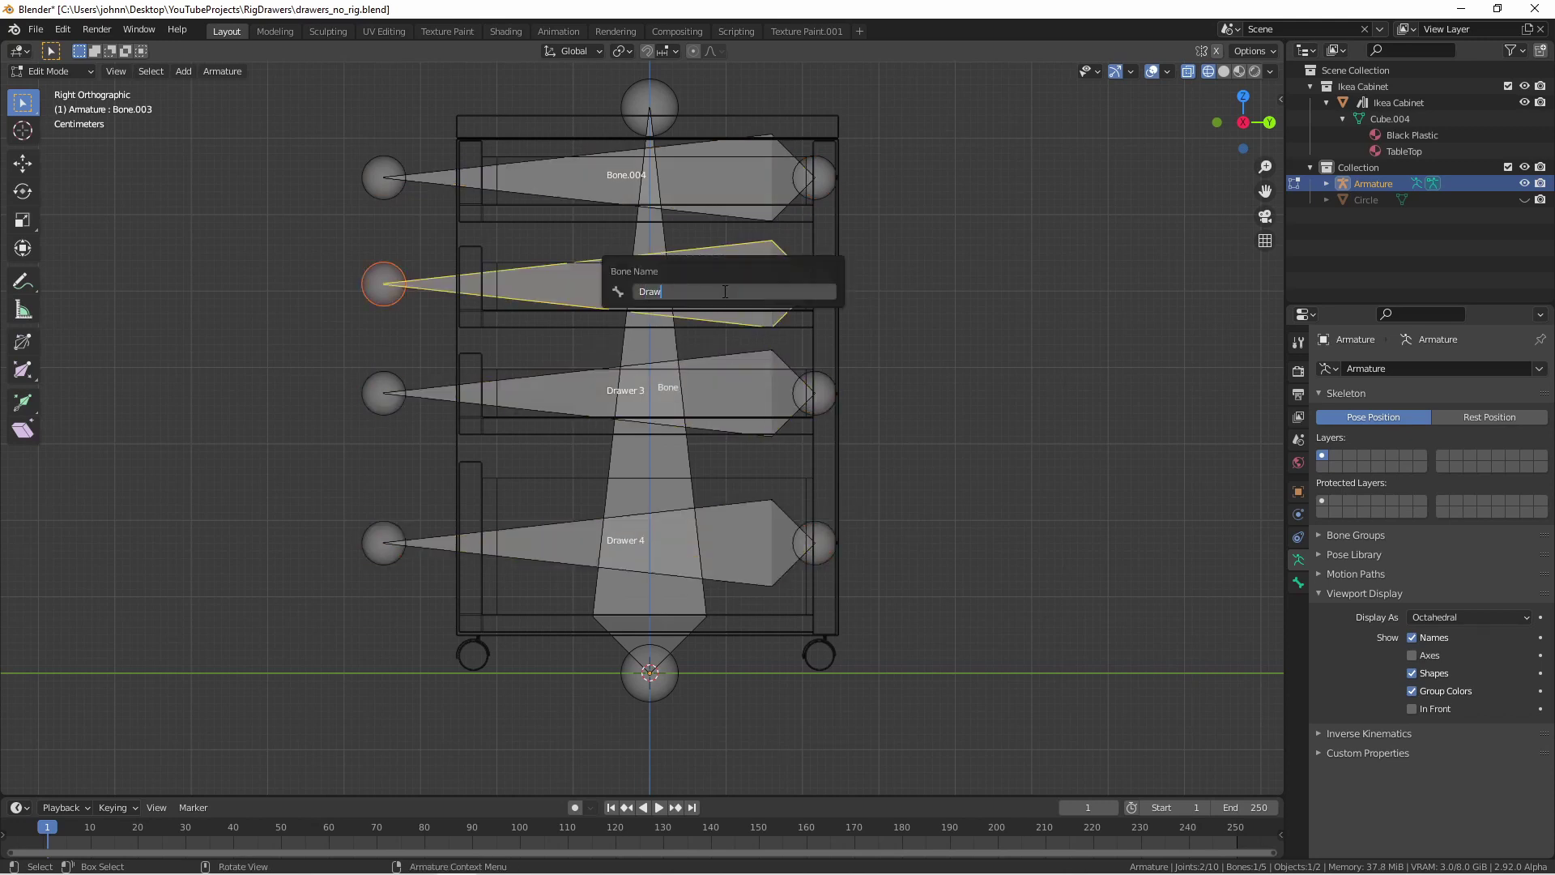
pyautogui.click(718, 183)
pyautogui.write('Drawer 1')
pyautogui.click(693, 491)
pyautogui.press('F2')
pyautogui.write('Base')
pyautogui.press('Return')
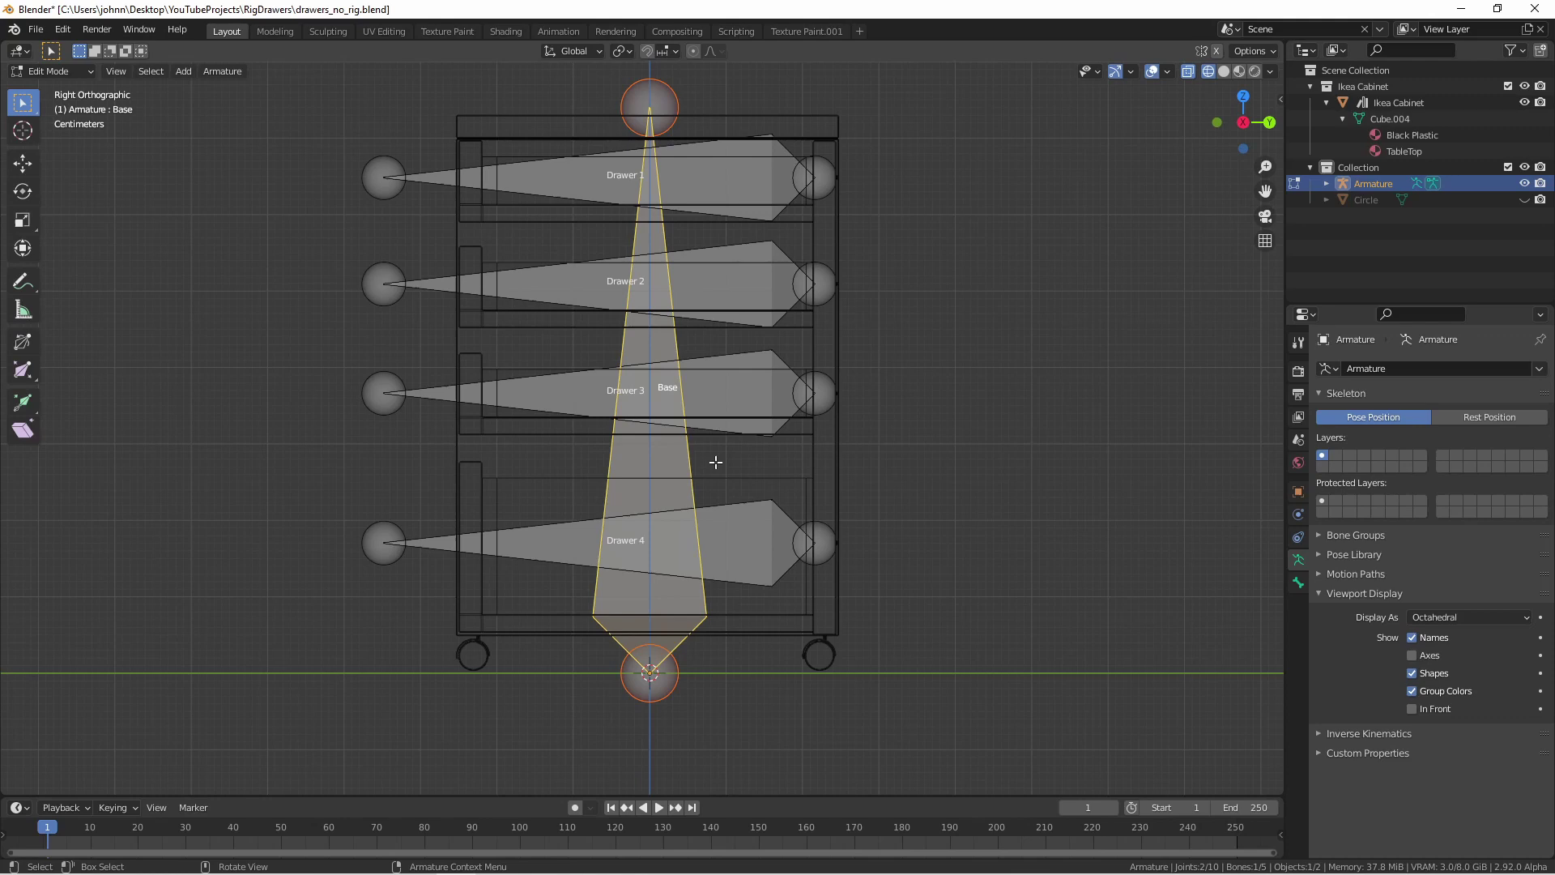
pyautogui.press('Tab')
pyautogui.scroll(-1, 651, 126)
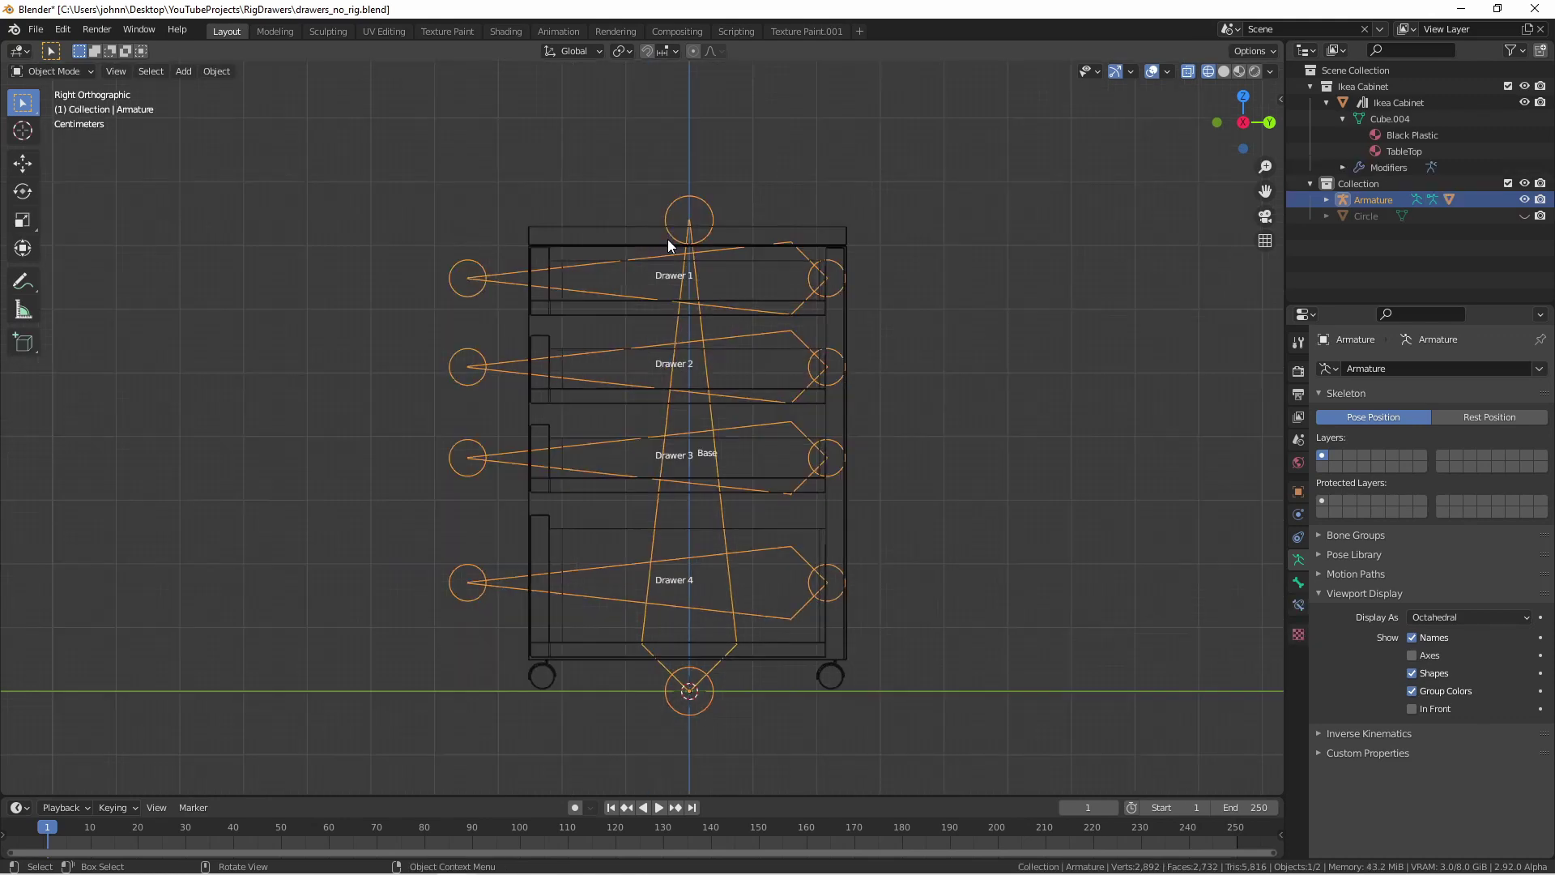
# Parent the Ikea Cabinet to the armature With Empty Groups
pyautogui.click(721, 232)
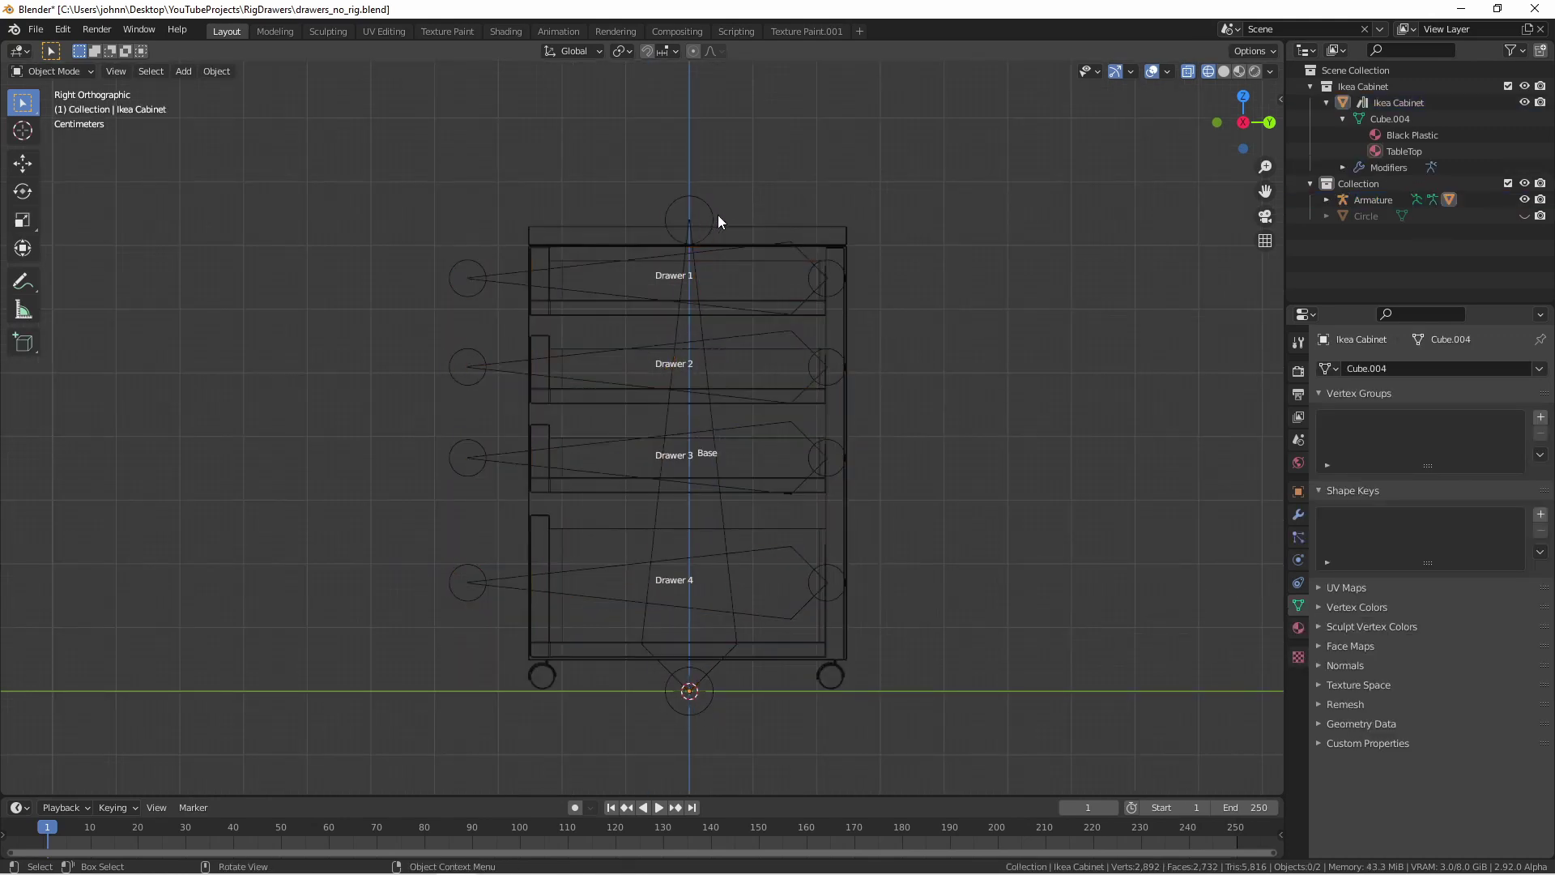
pyautogui.click(713, 216)
pyautogui.hotkey('ctrl', 'p')
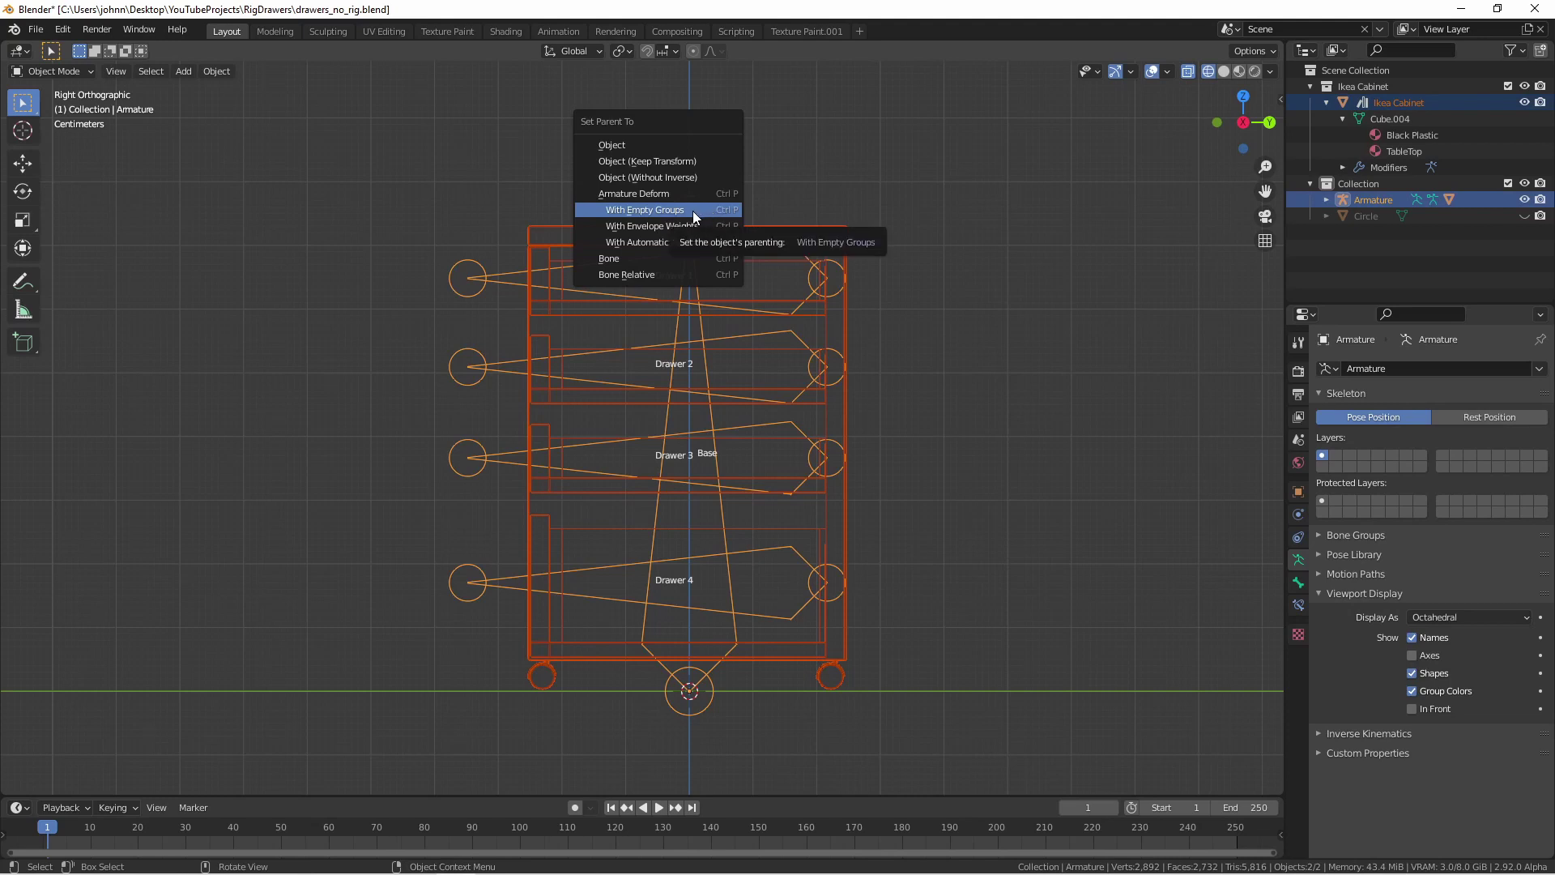
pyautogui.click(693, 211)
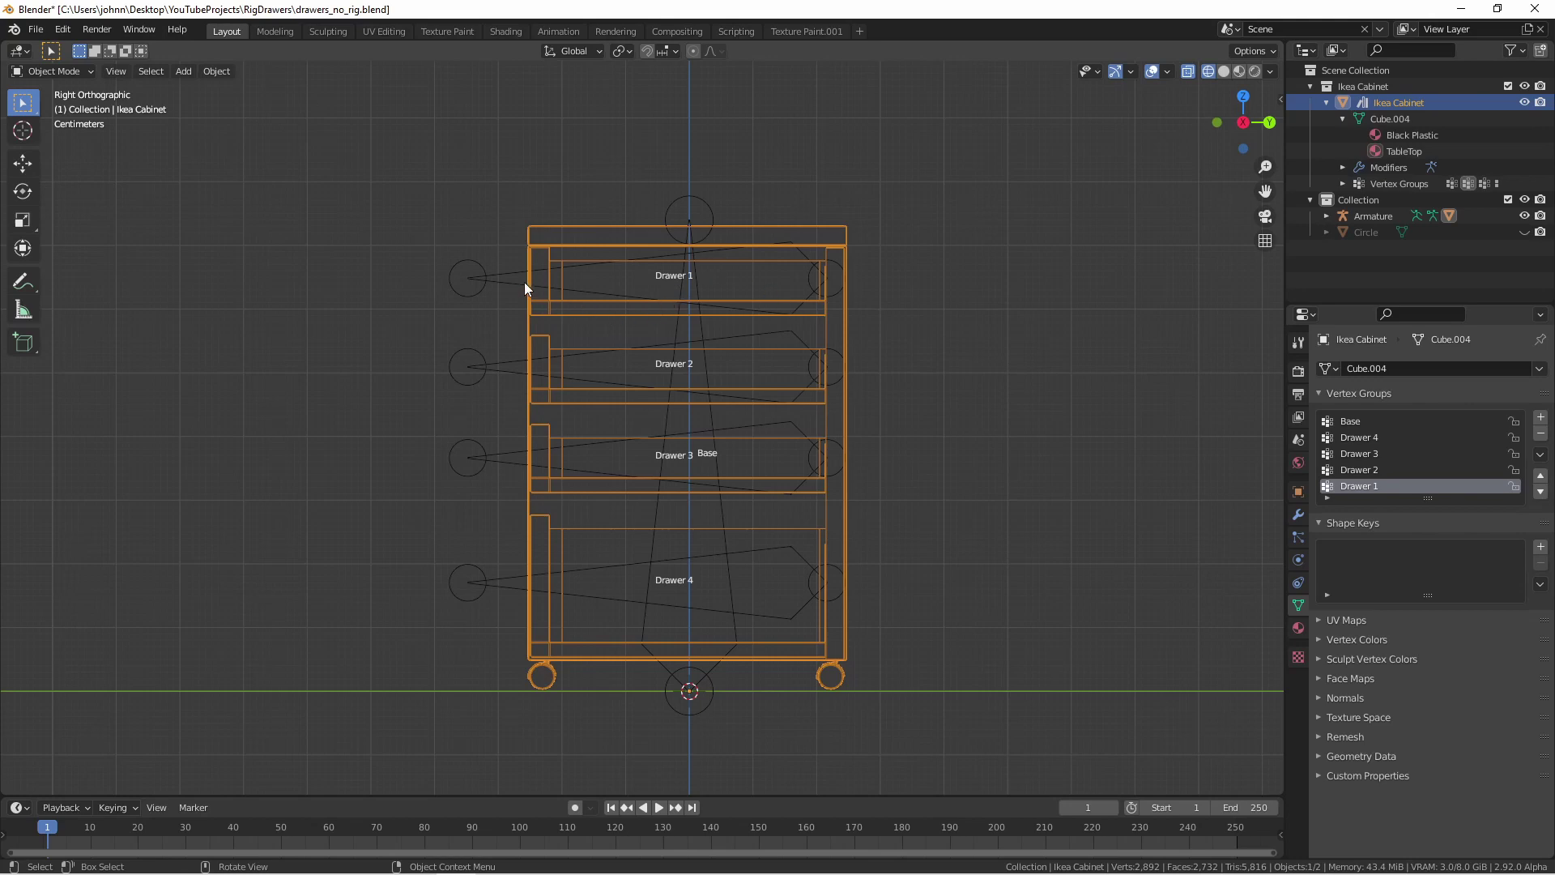
# Assign the cabinet body to the Base vertex group and hide it
pyautogui.press('h')
pyautogui.moveTo(659, 305); pyautogui.dragTo(807, 449, button='middle')
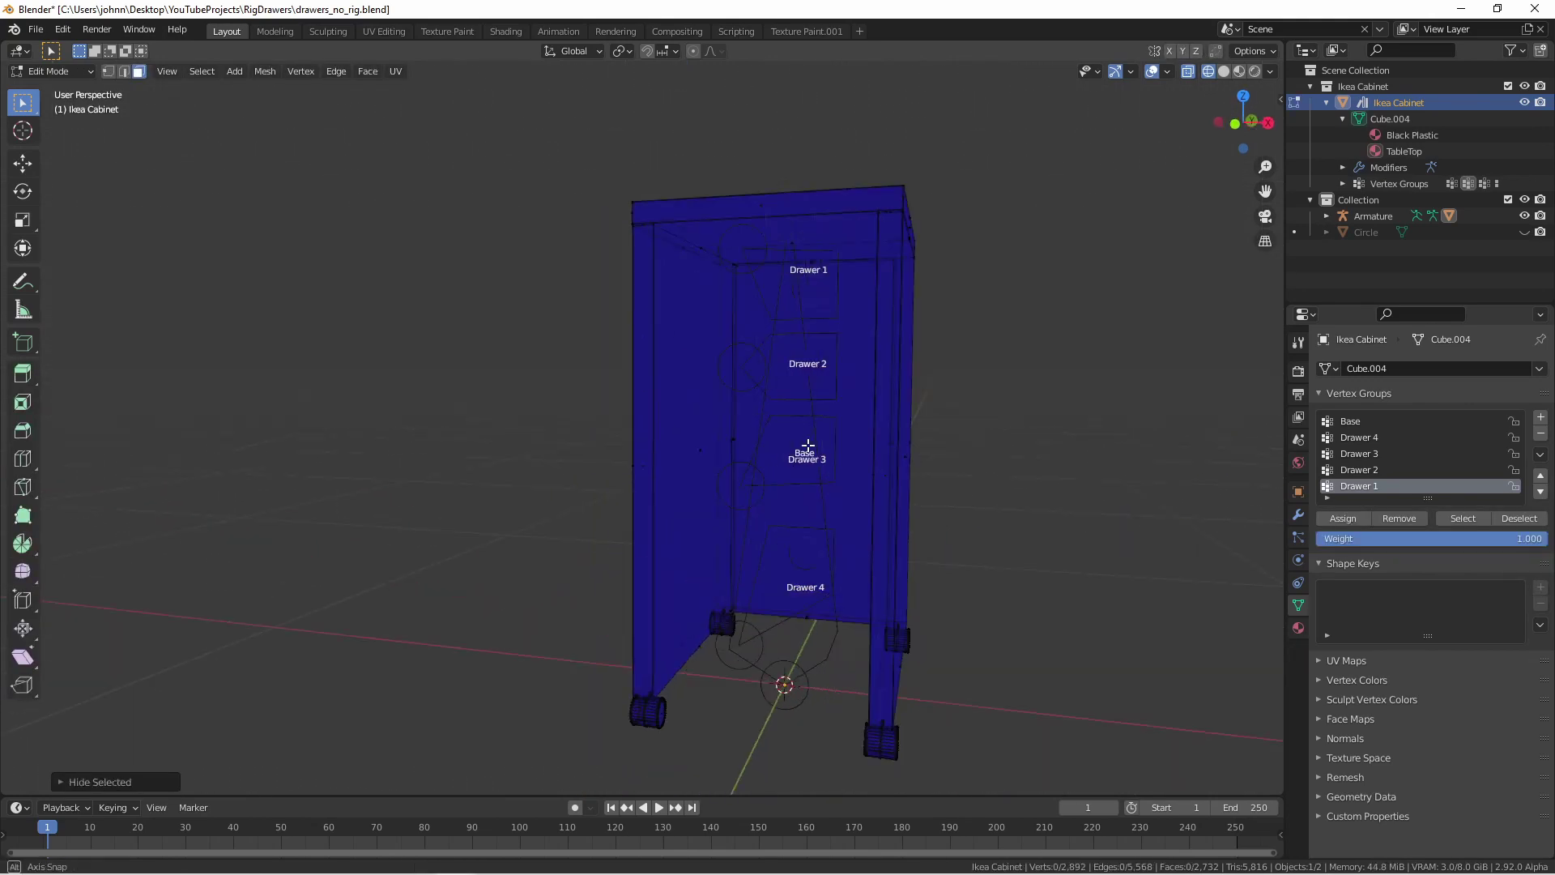
pyautogui.press('a')
pyautogui.hotkey('alt', 'h')
pyautogui.click(1349, 421)
pyautogui.click(1463, 517)
pyautogui.press('h')
# Check the drawer geometry from the side, then return to Object Mode with the armature selected
pyautogui.press('KP_3')
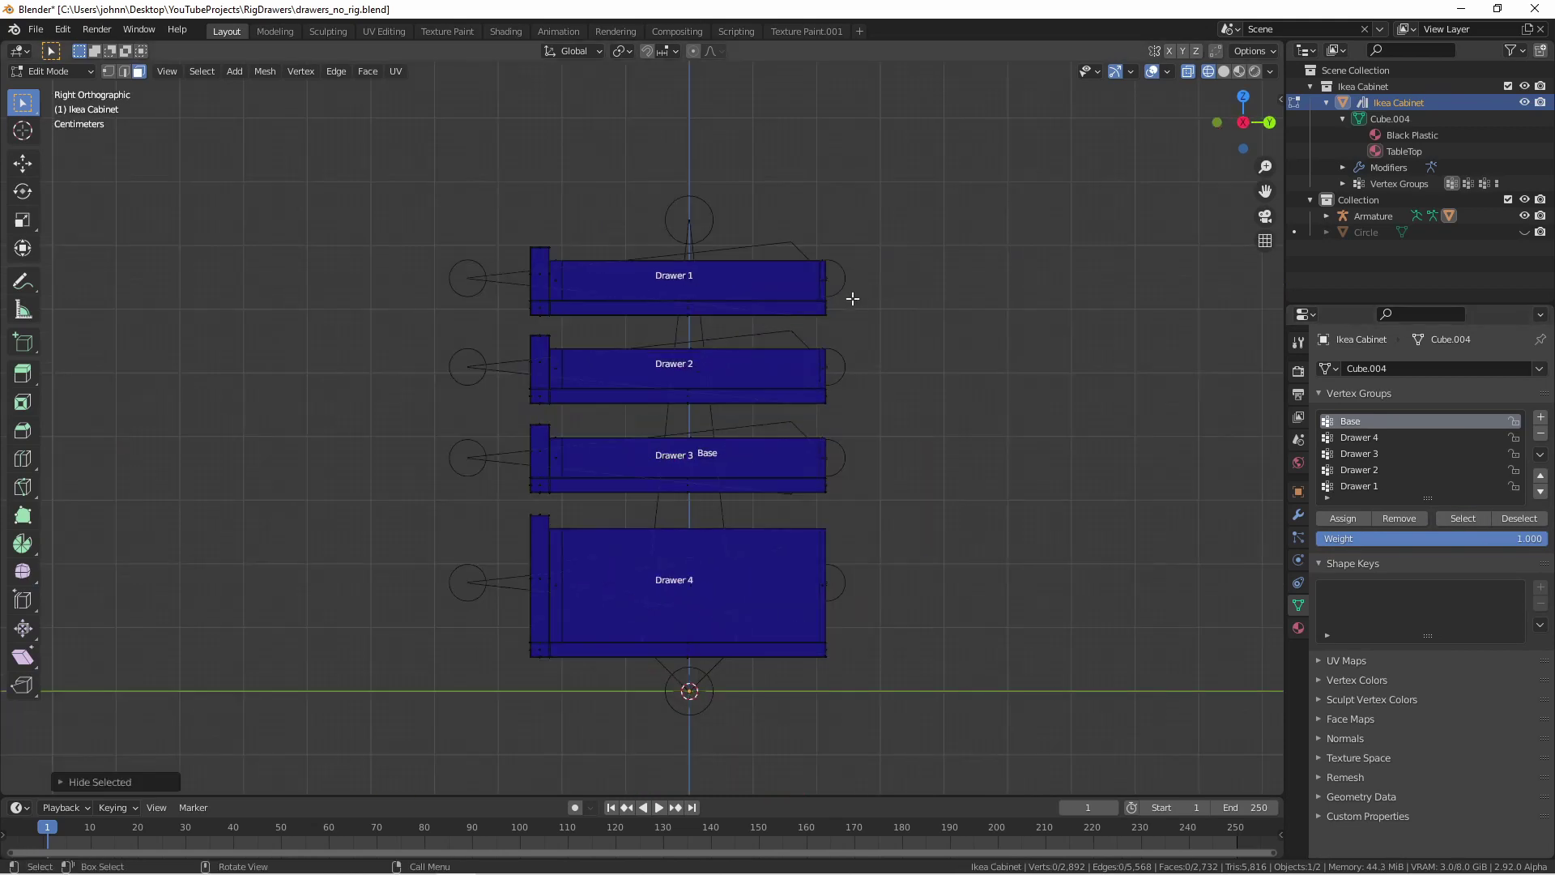
pyautogui.press('ctrl+KP_3')
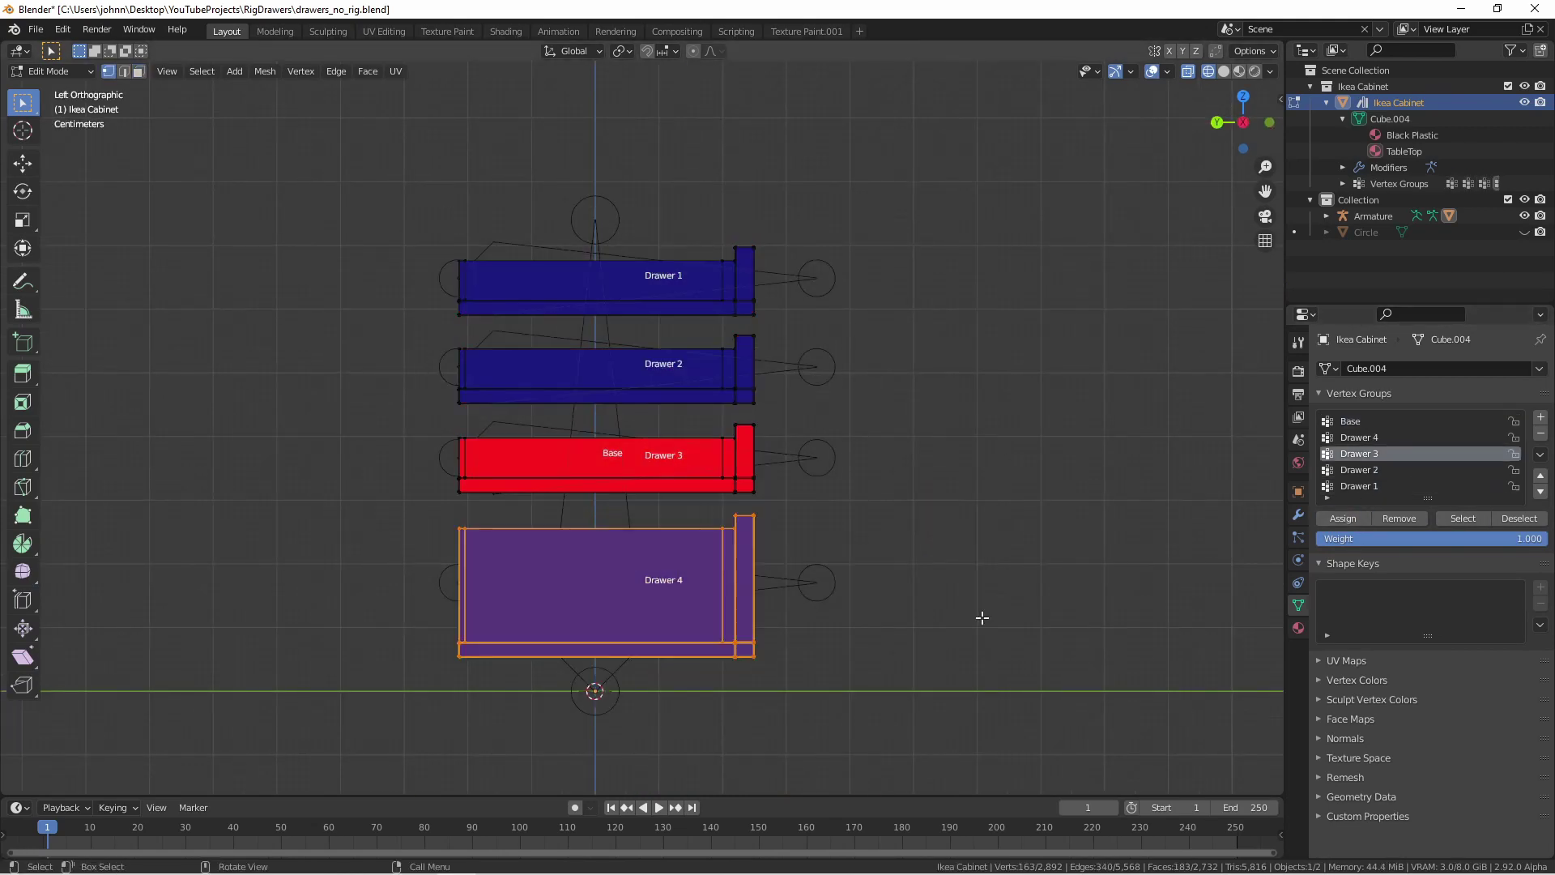
pyautogui.press('Tab')
pyautogui.moveTo(982, 618); pyautogui.dragTo(665, 424, button='middle')
pyautogui.press('KP_3')
pyautogui.click(625, 455)
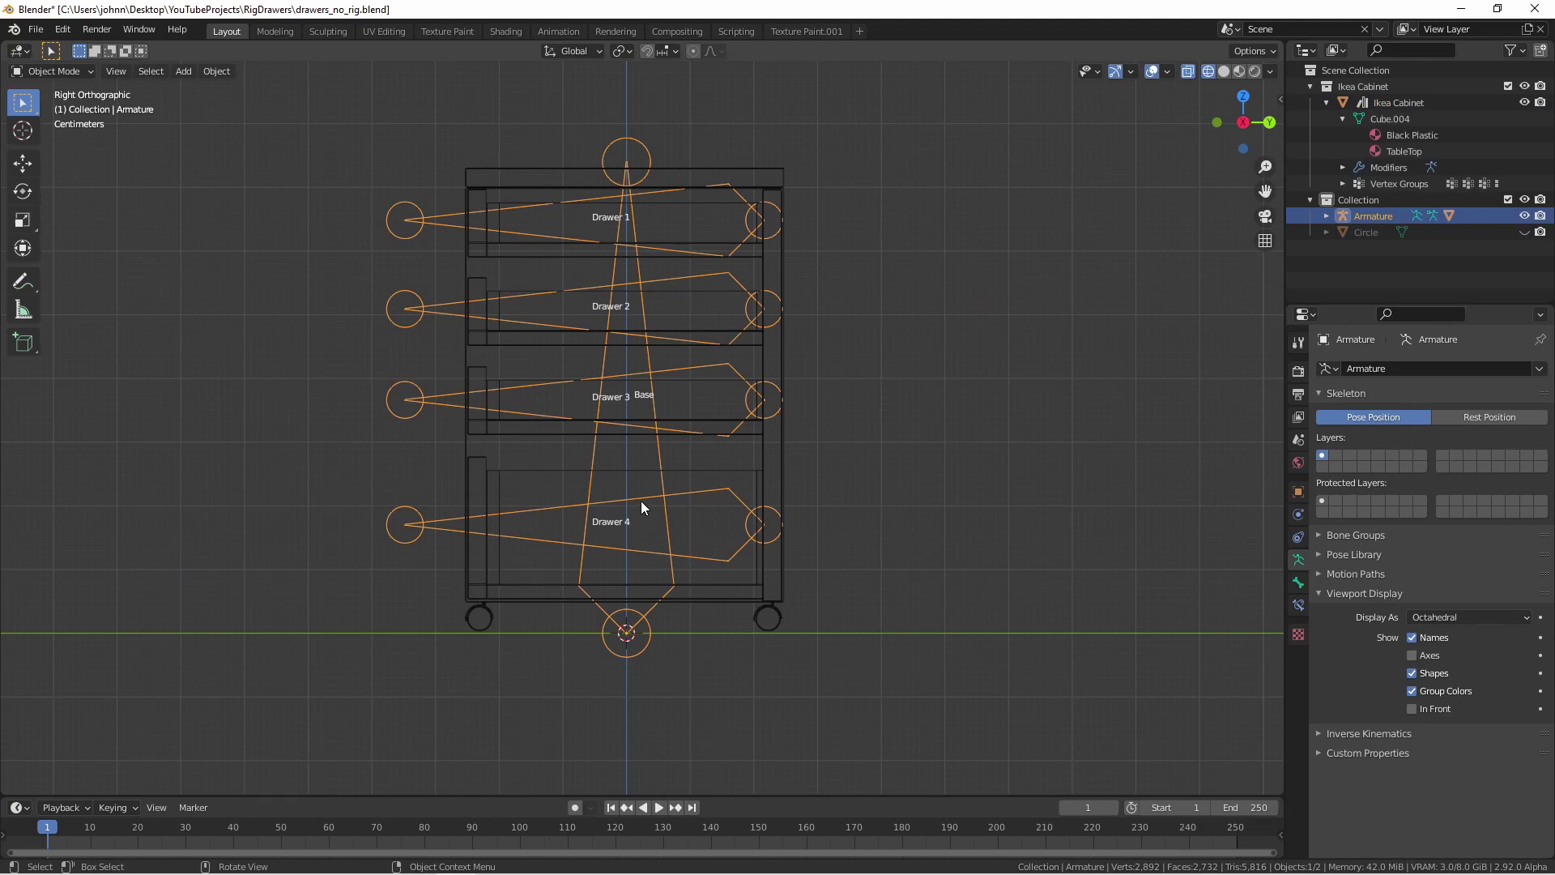
# In Pose Mode, test-slide Drawers 4 and 3 and cancel each move
pyautogui.hotkey('ctrl', 'Tab')
pyautogui.click(542, 515)
pyautogui.press('g')
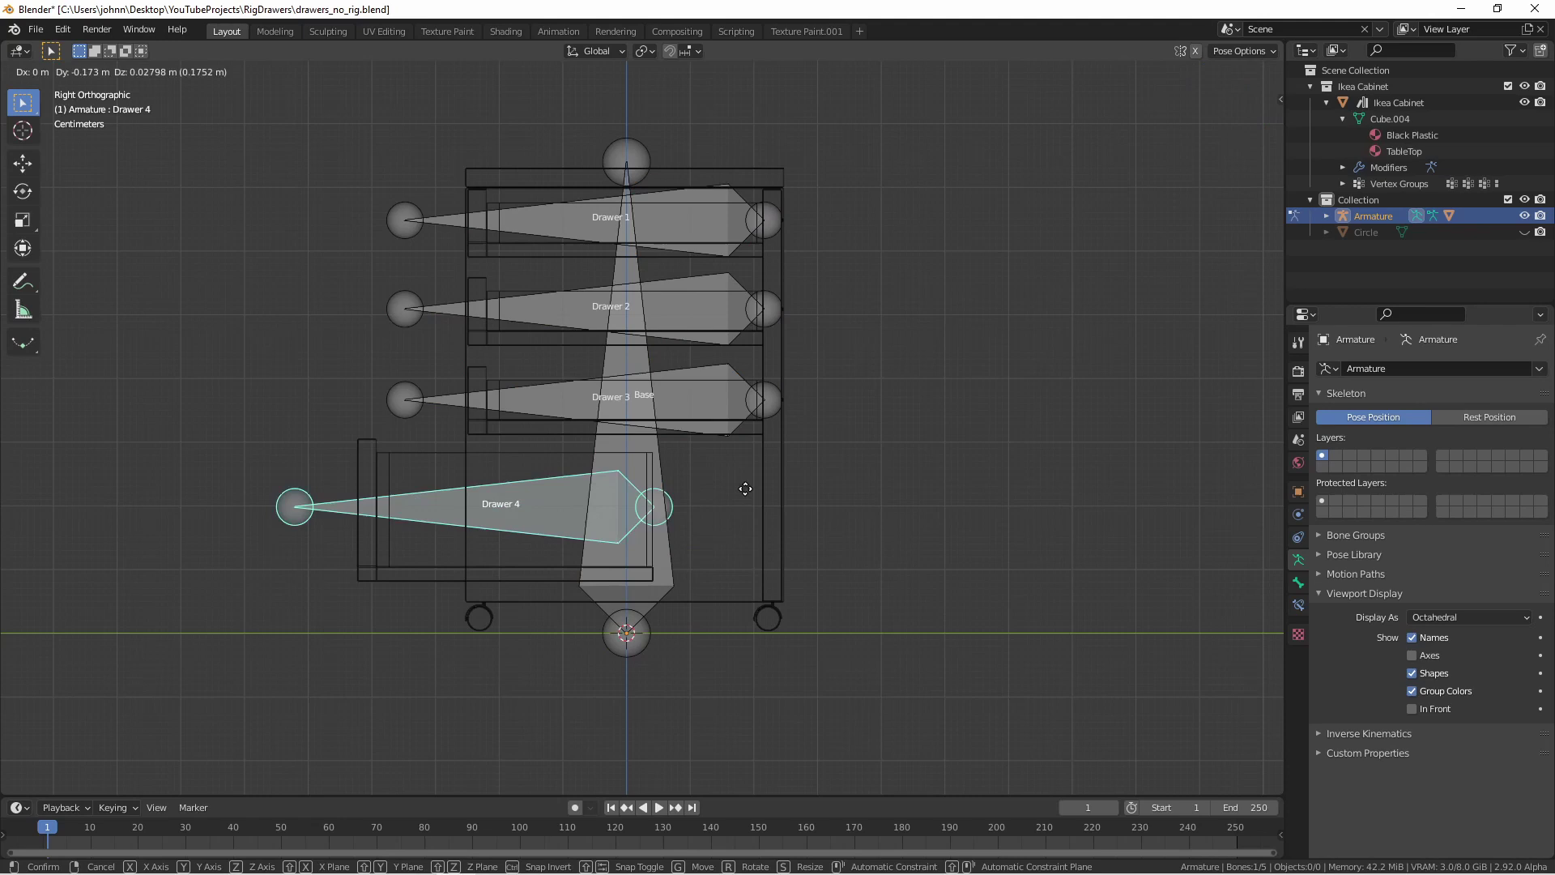
pyautogui.press('Escape')
pyautogui.click(719, 414)
pyautogui.press('g')
pyautogui.press('Escape')
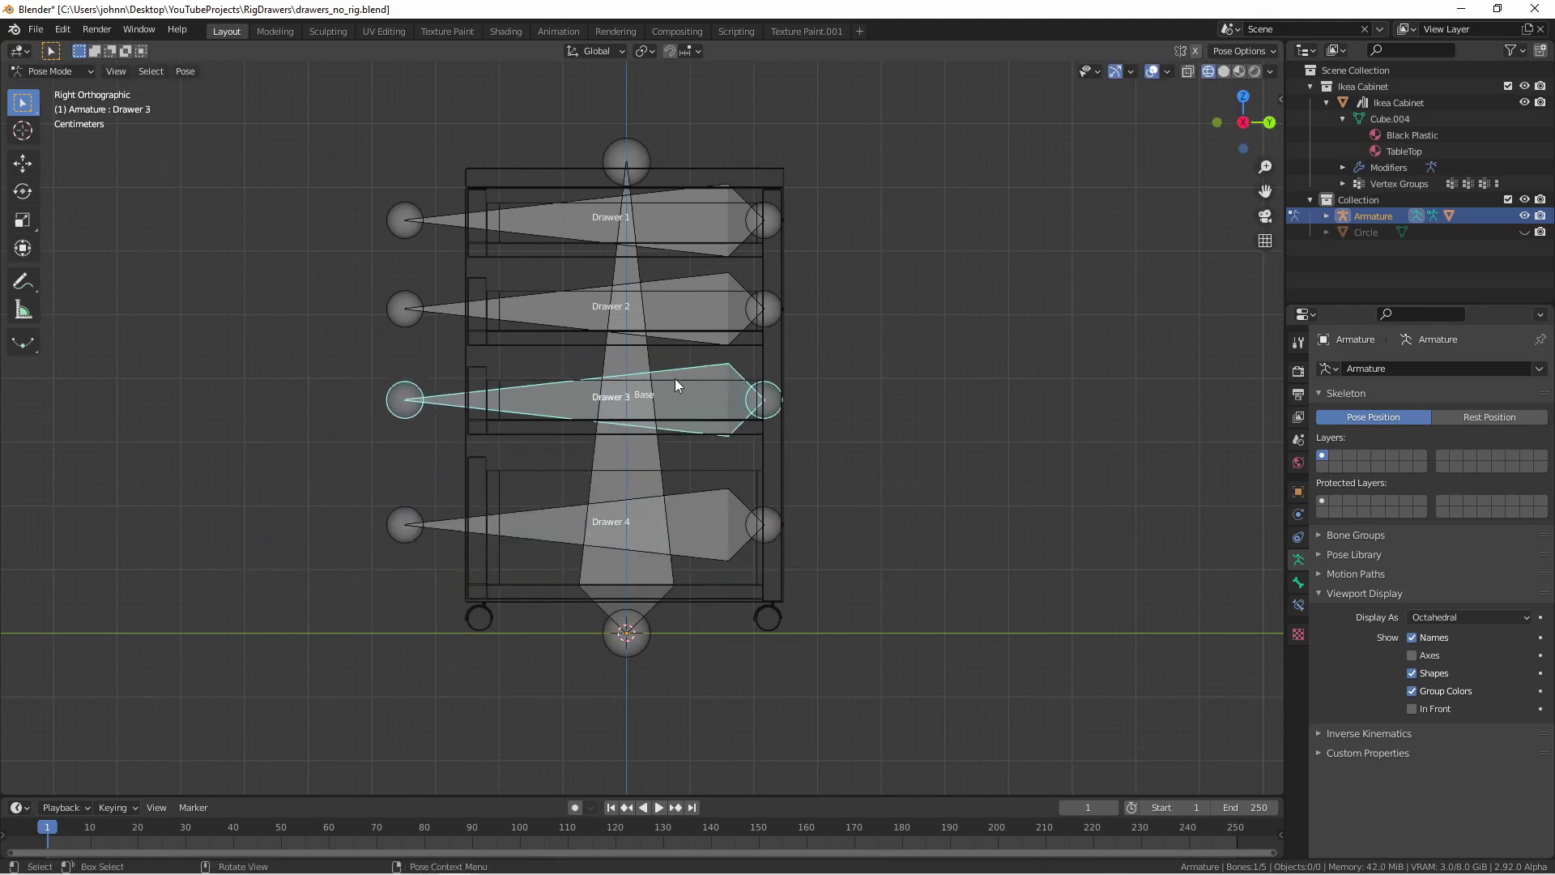
# Test-slide Drawers 2 and 1, then move the whole cabinet with Base and cancel
pyautogui.click(690, 313)
pyautogui.press('g')
pyautogui.press('Escape')
pyautogui.click(696, 232)
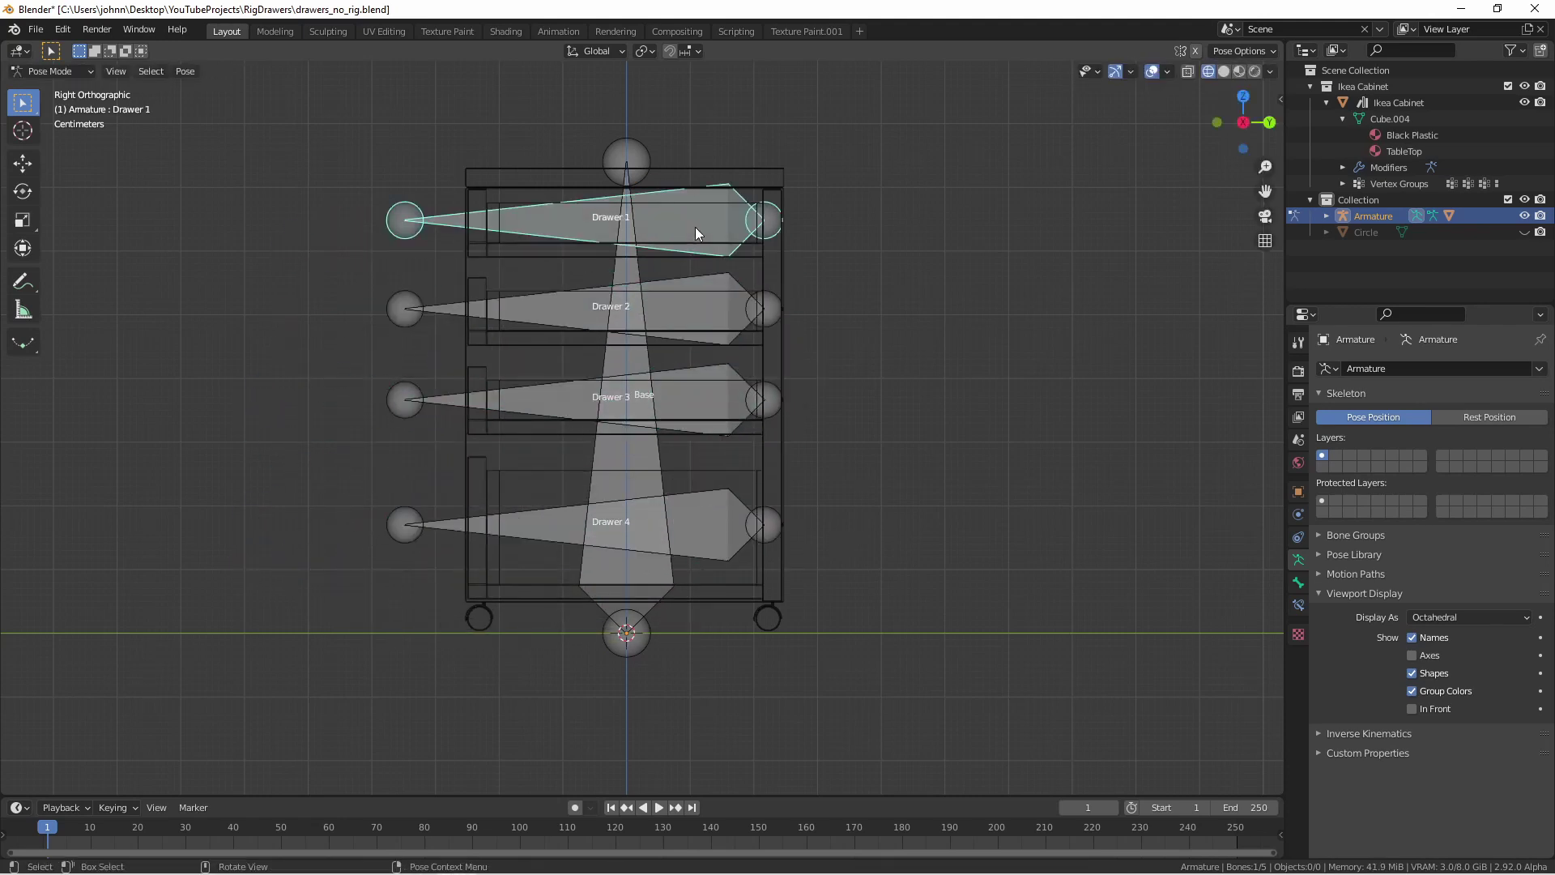
pyautogui.press('g')
pyautogui.press('Escape')
pyautogui.click(619, 567)
pyautogui.press('g')
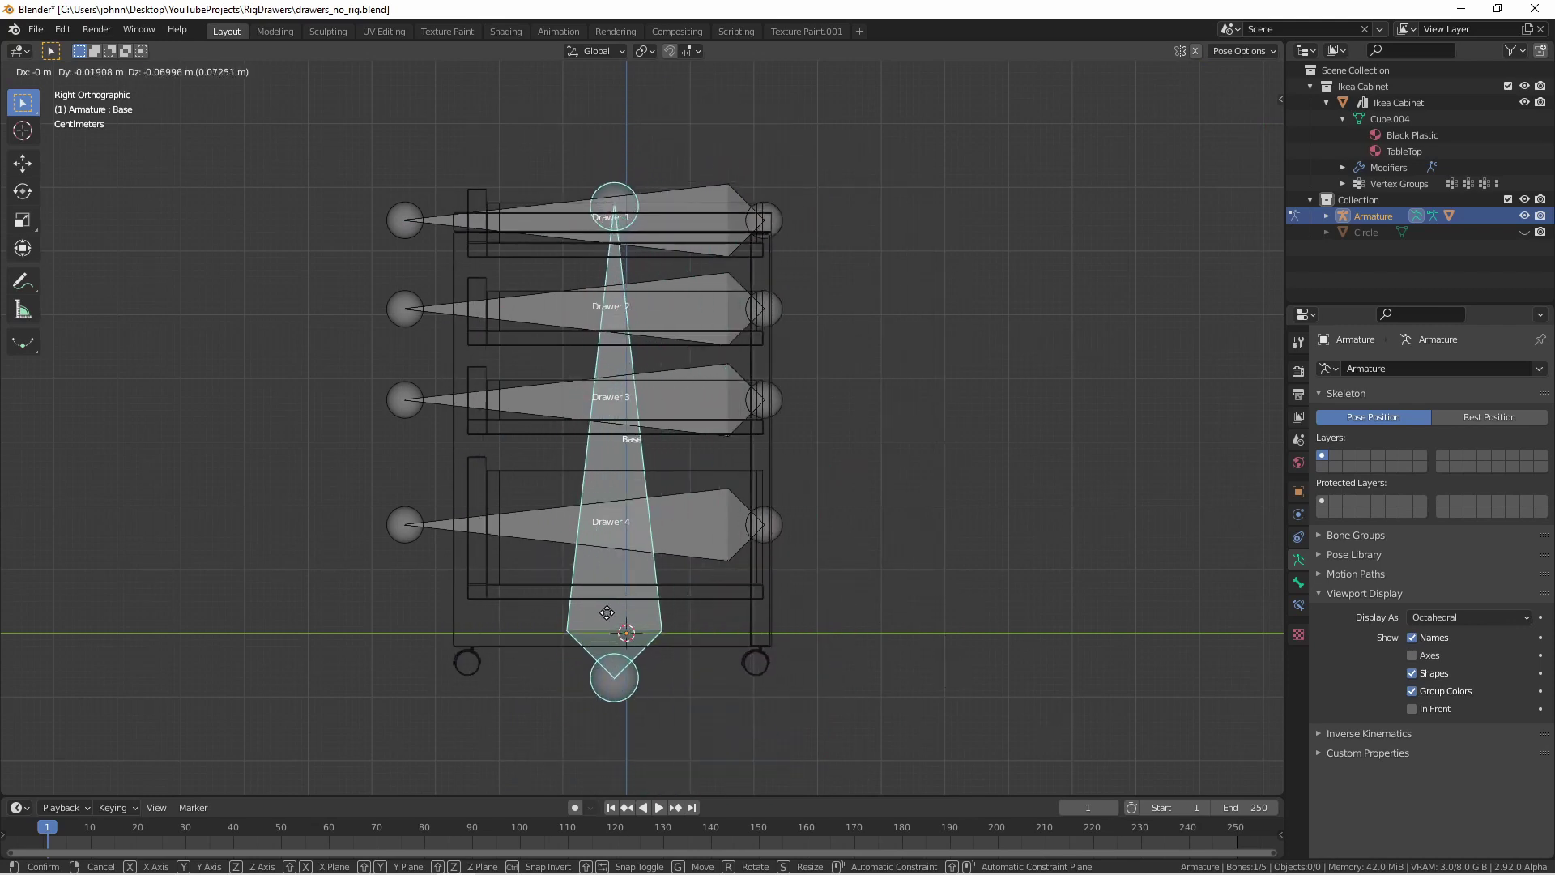
pyautogui.press('Escape')
# In Edit Mode, parent the four drawer bones to Base with Keep Offset
pyautogui.hotkey('ctrl', 'Tab')
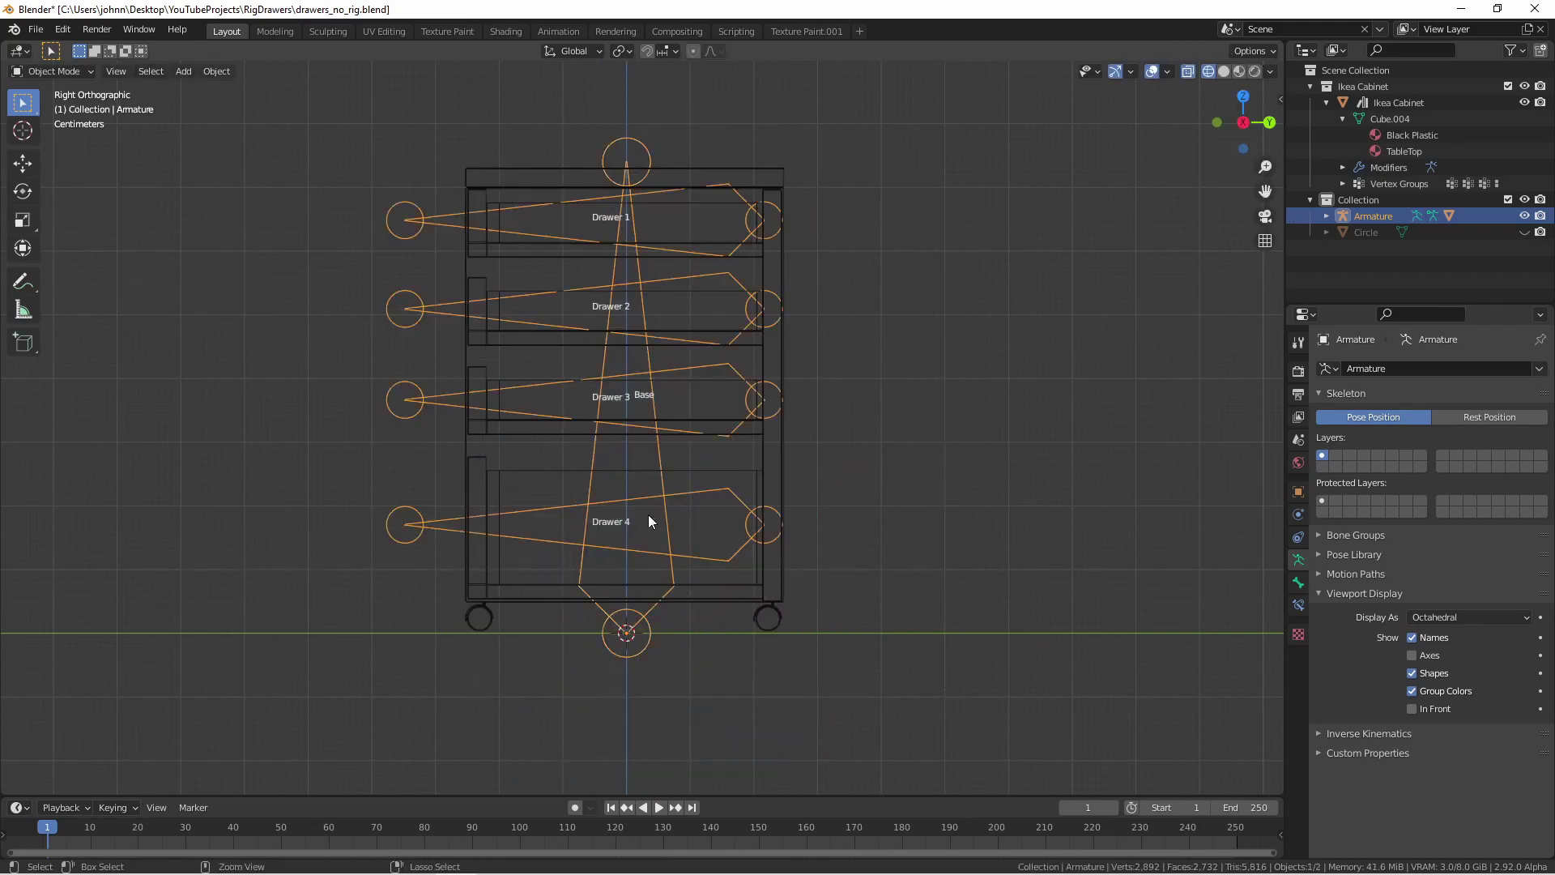
pyautogui.press('Tab')
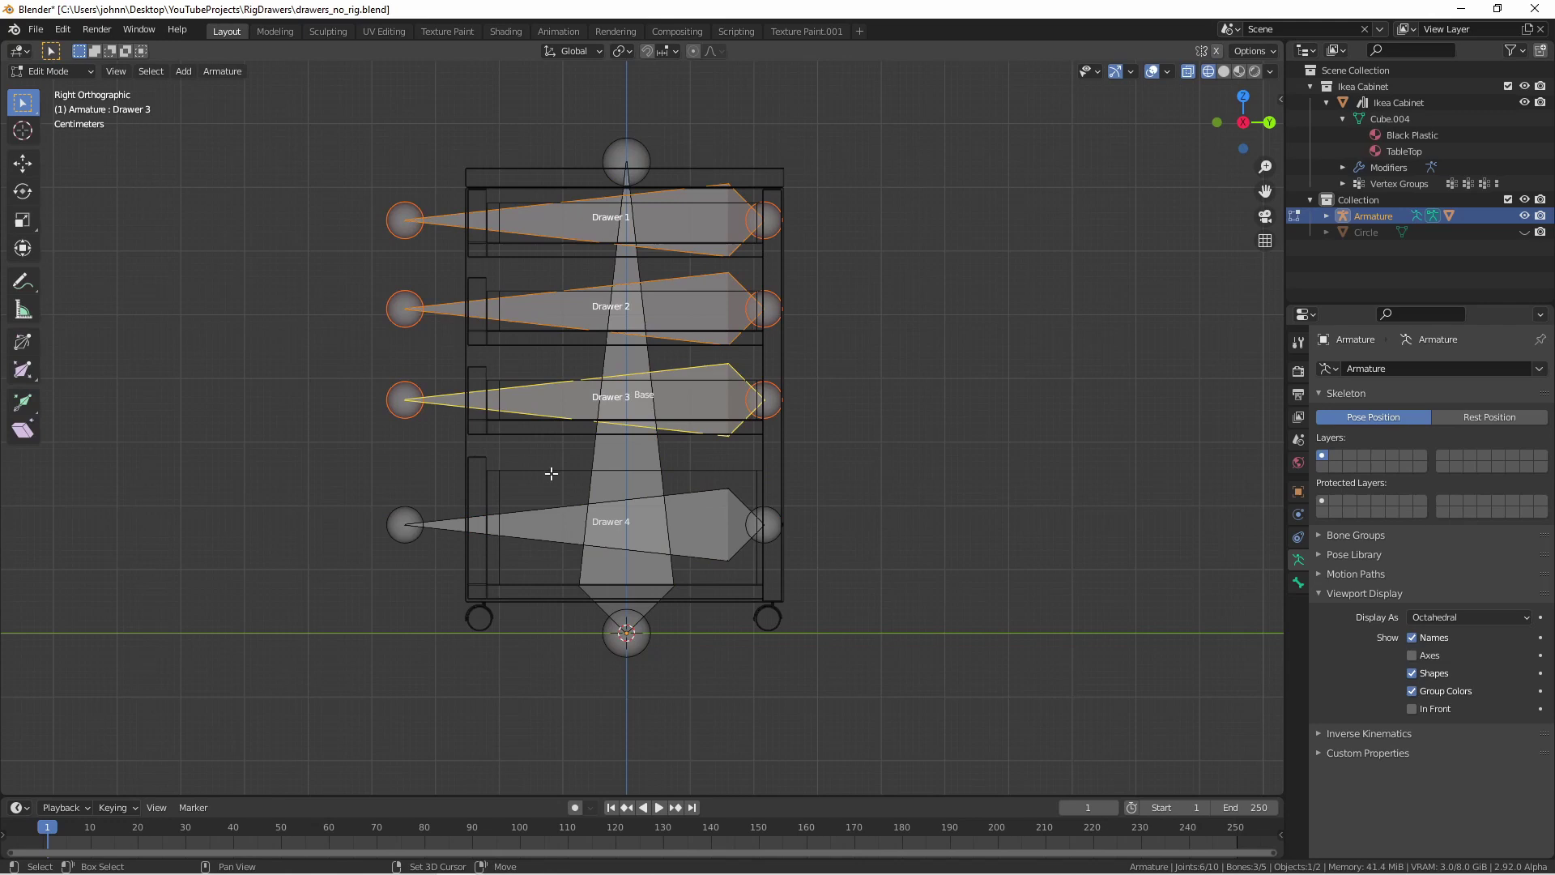
pyautogui.moveTo(540, 222); pyautogui.dragTo(571, 534)
pyautogui.keyDown('shift'); pyautogui.click(622, 462); pyautogui.keyUp('shift')
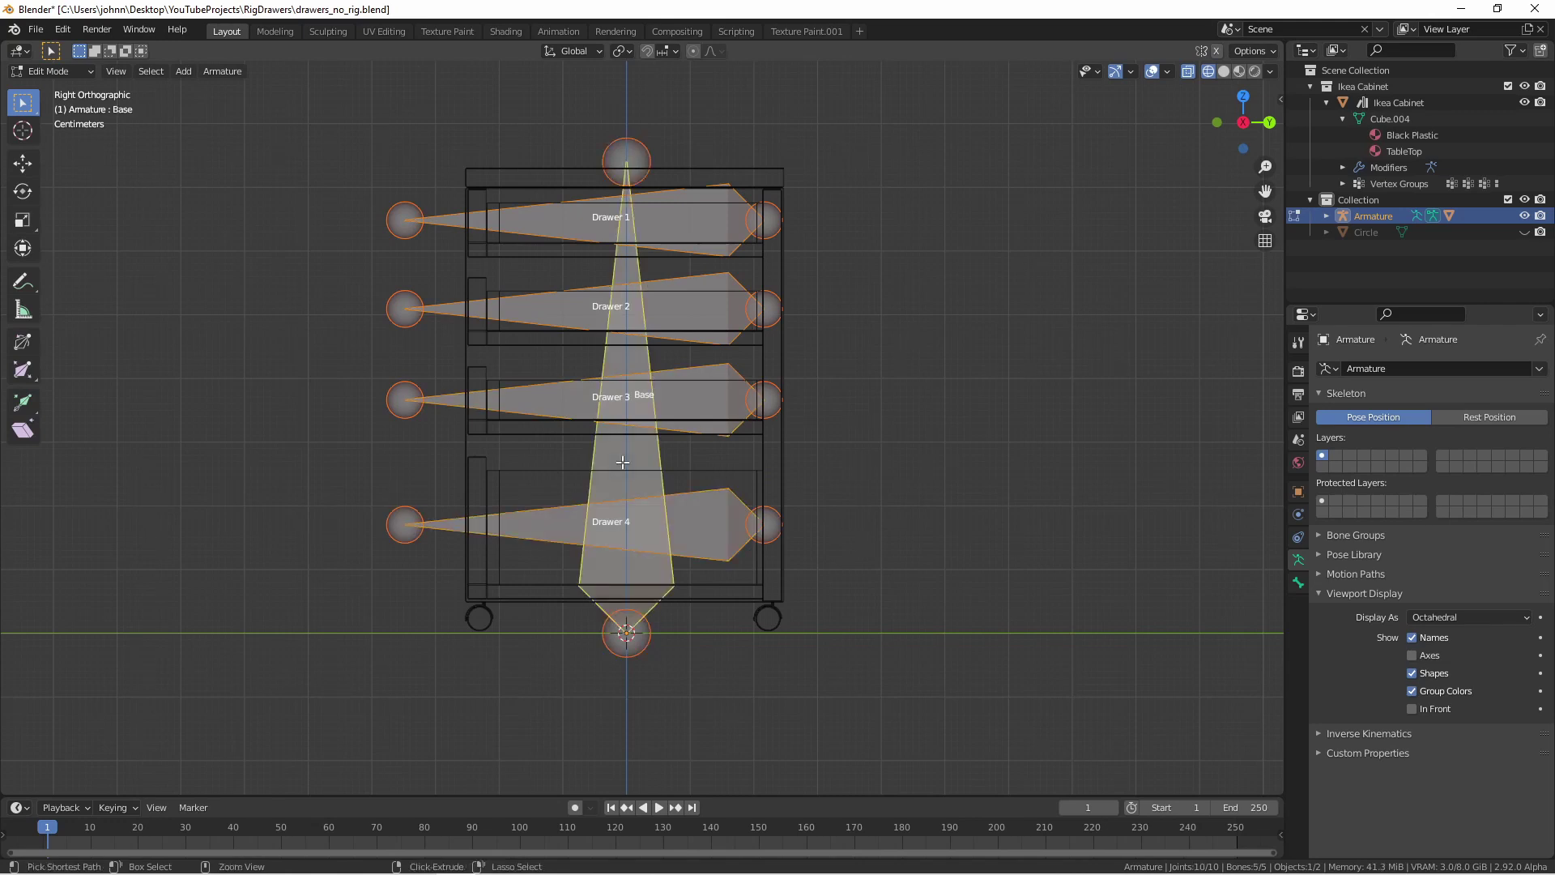
pyautogui.hotkey('ctrl', 'p')
pyautogui.press('Down')
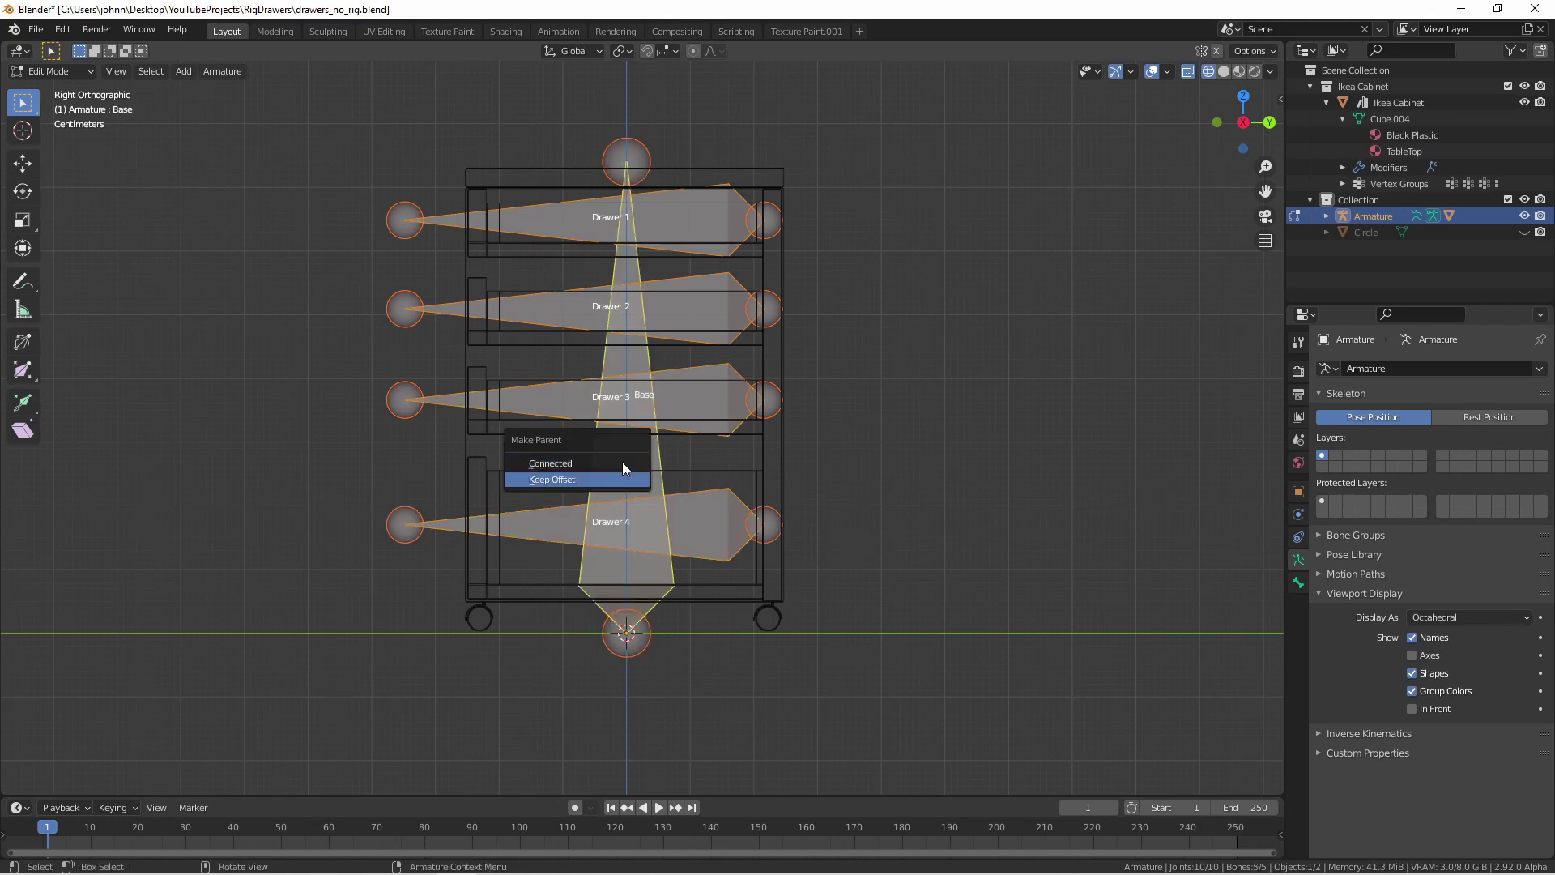
pyautogui.press('Return')
# In Pose Mode, test-move Base and slide Drawer 4 along Y, cancelling each move
pyautogui.hotkey('ctrl', 'Tab')
pyautogui.press('g')
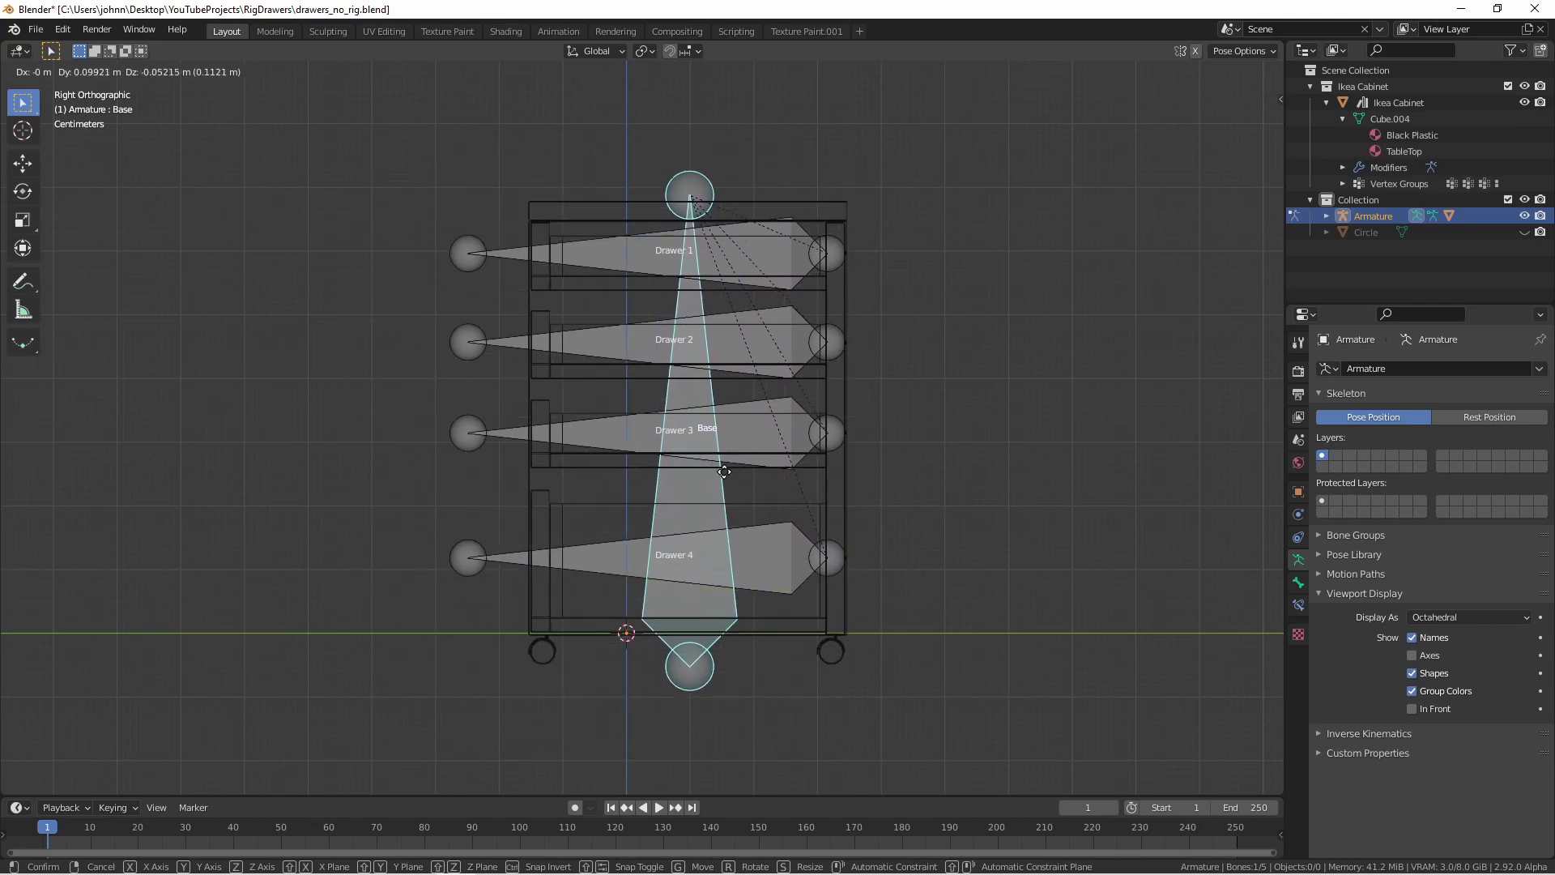
pyautogui.press('Escape')
pyautogui.click(467, 557)
pyautogui.moveTo(421, 279); pyautogui.dragTo(473, 302, button='middle')
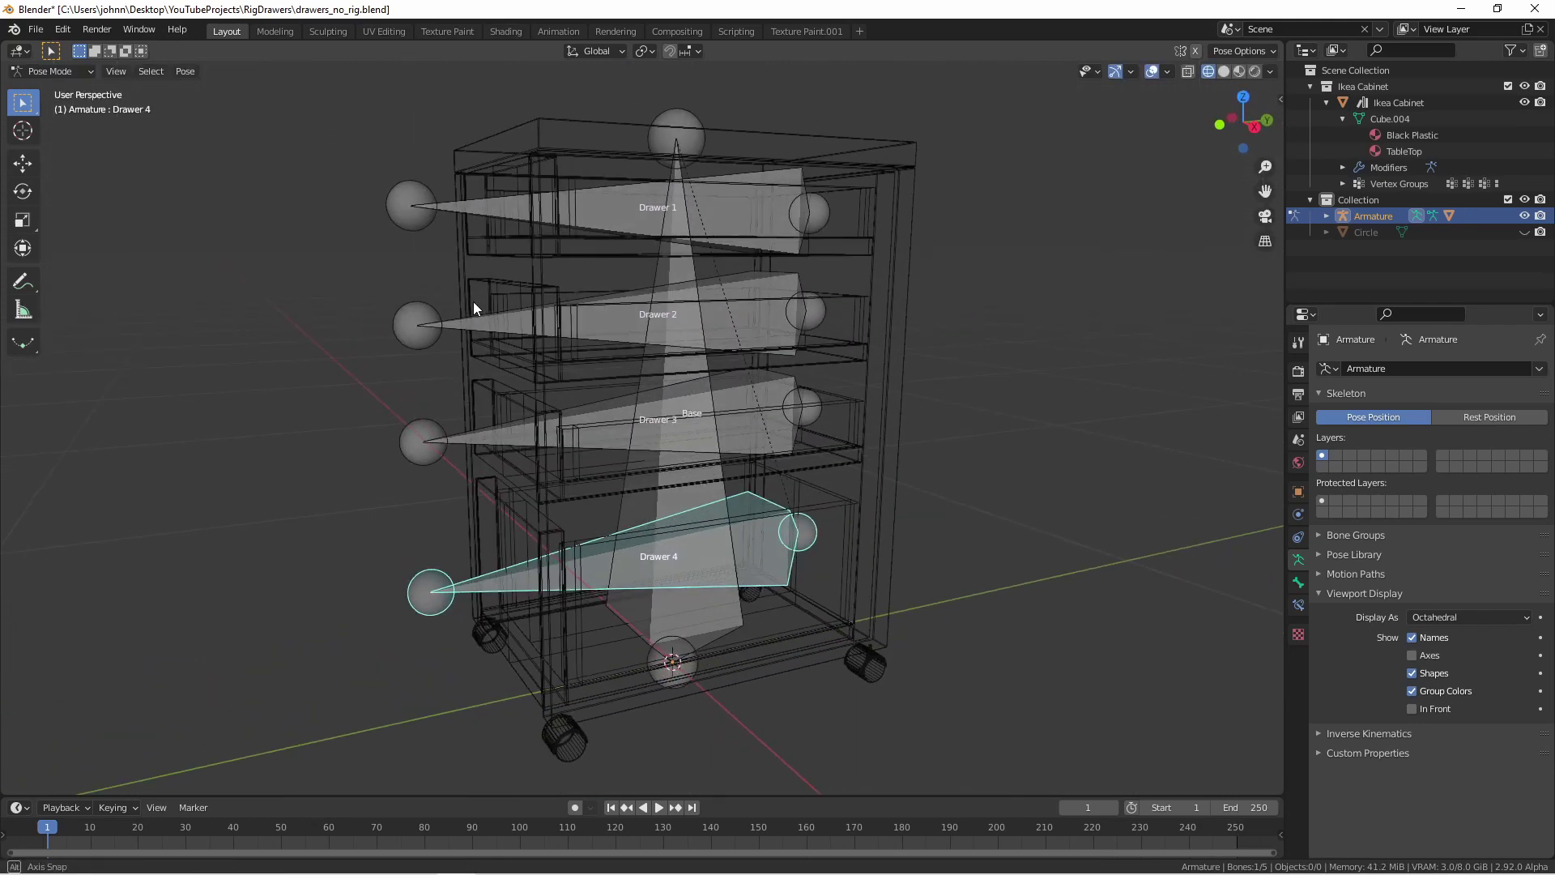
pyautogui.press('g')
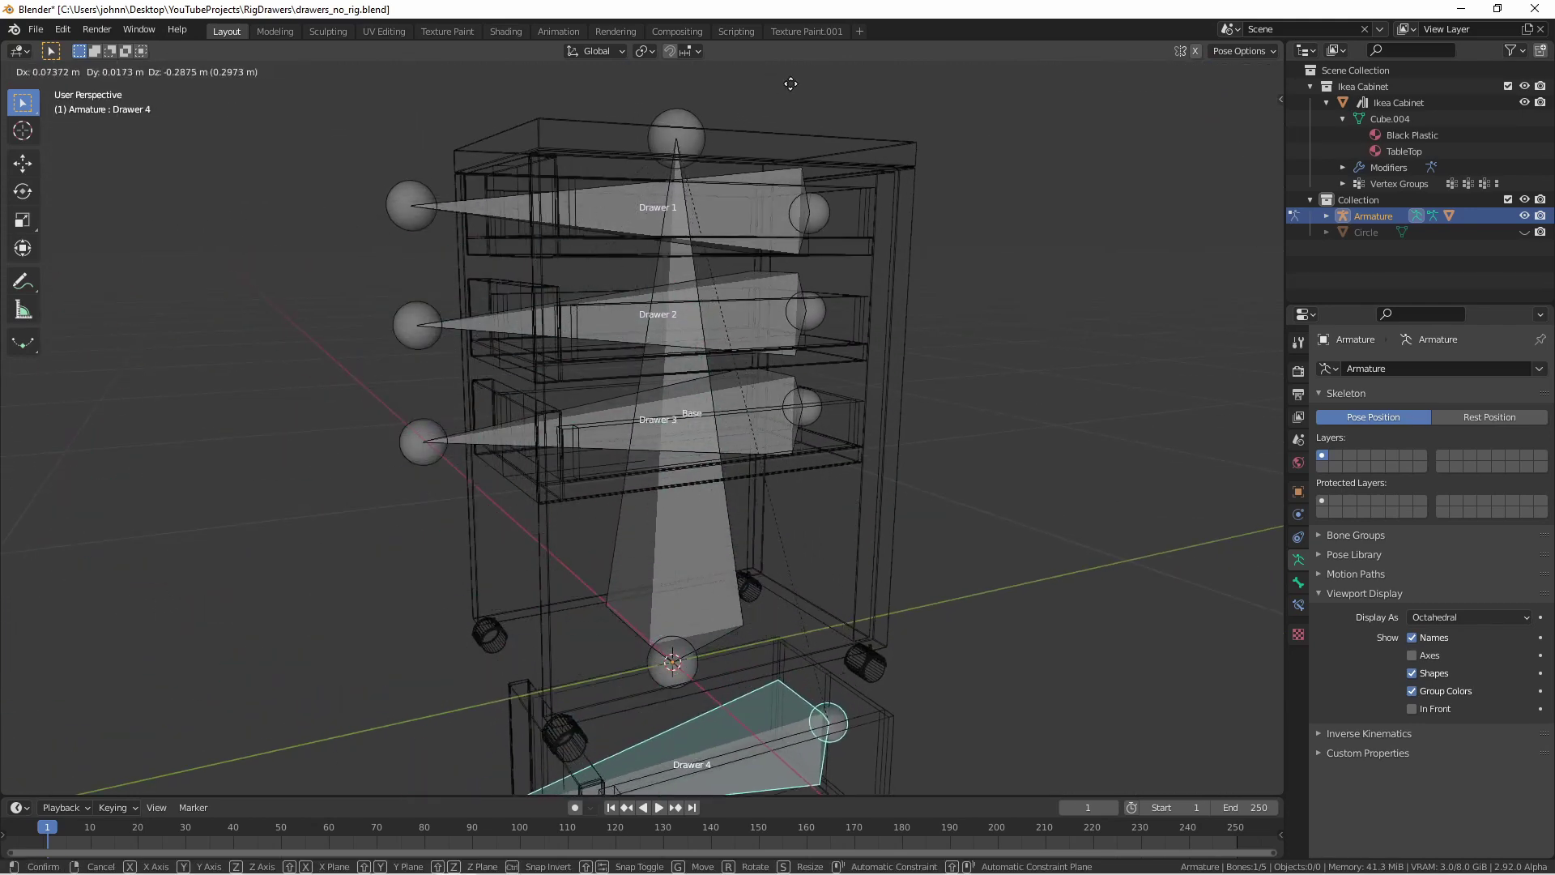
pyautogui.press('Escape')
pyautogui.press('g')
pyautogui.press('y')
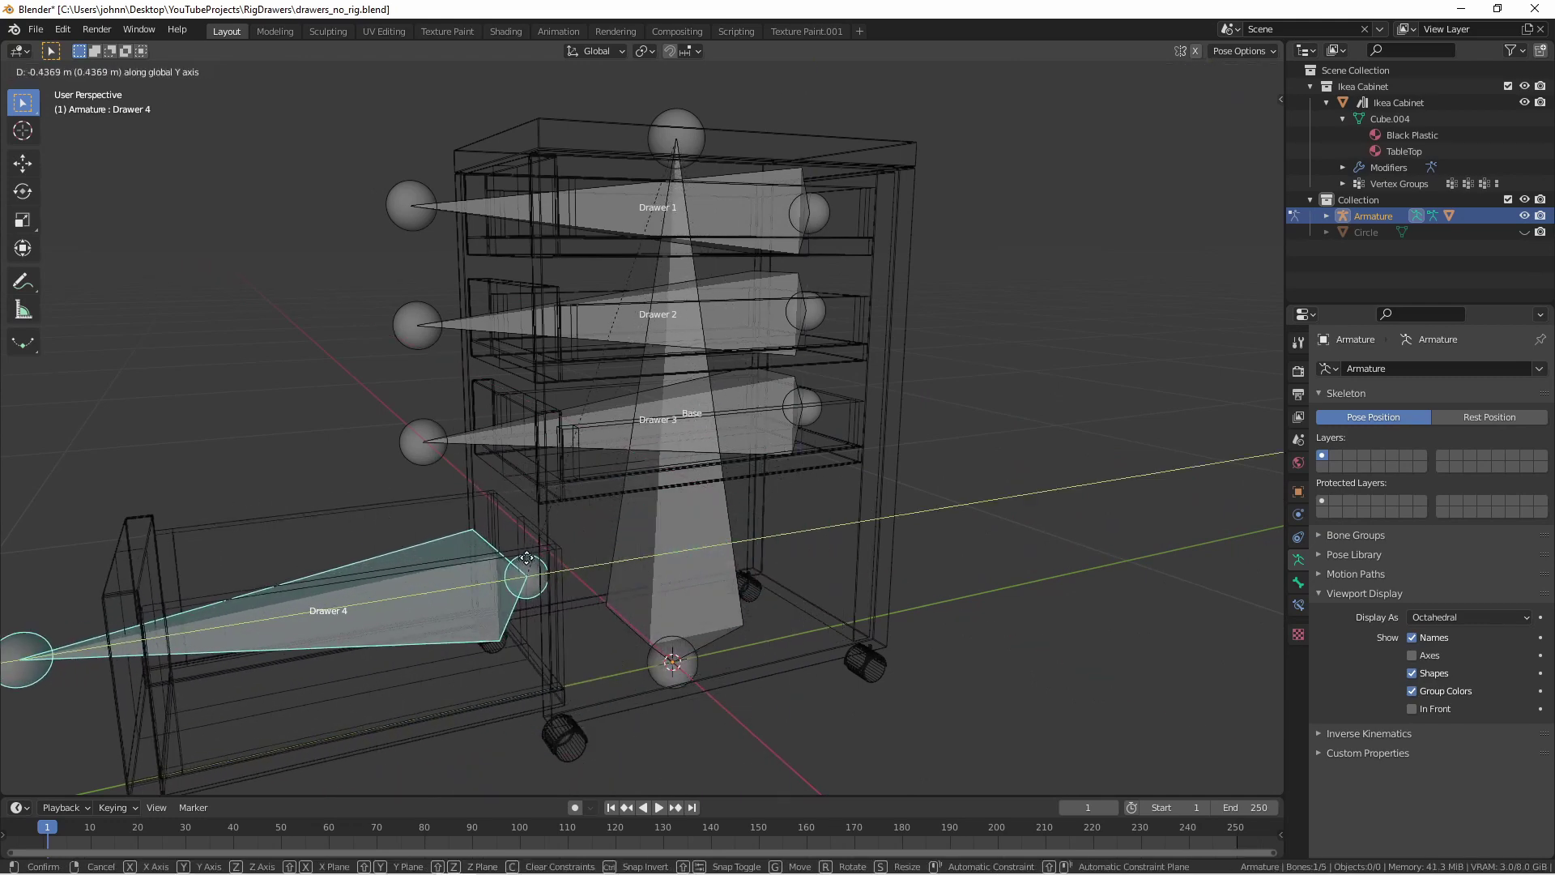
pyautogui.press('Escape')
pyautogui.press('KP_3')
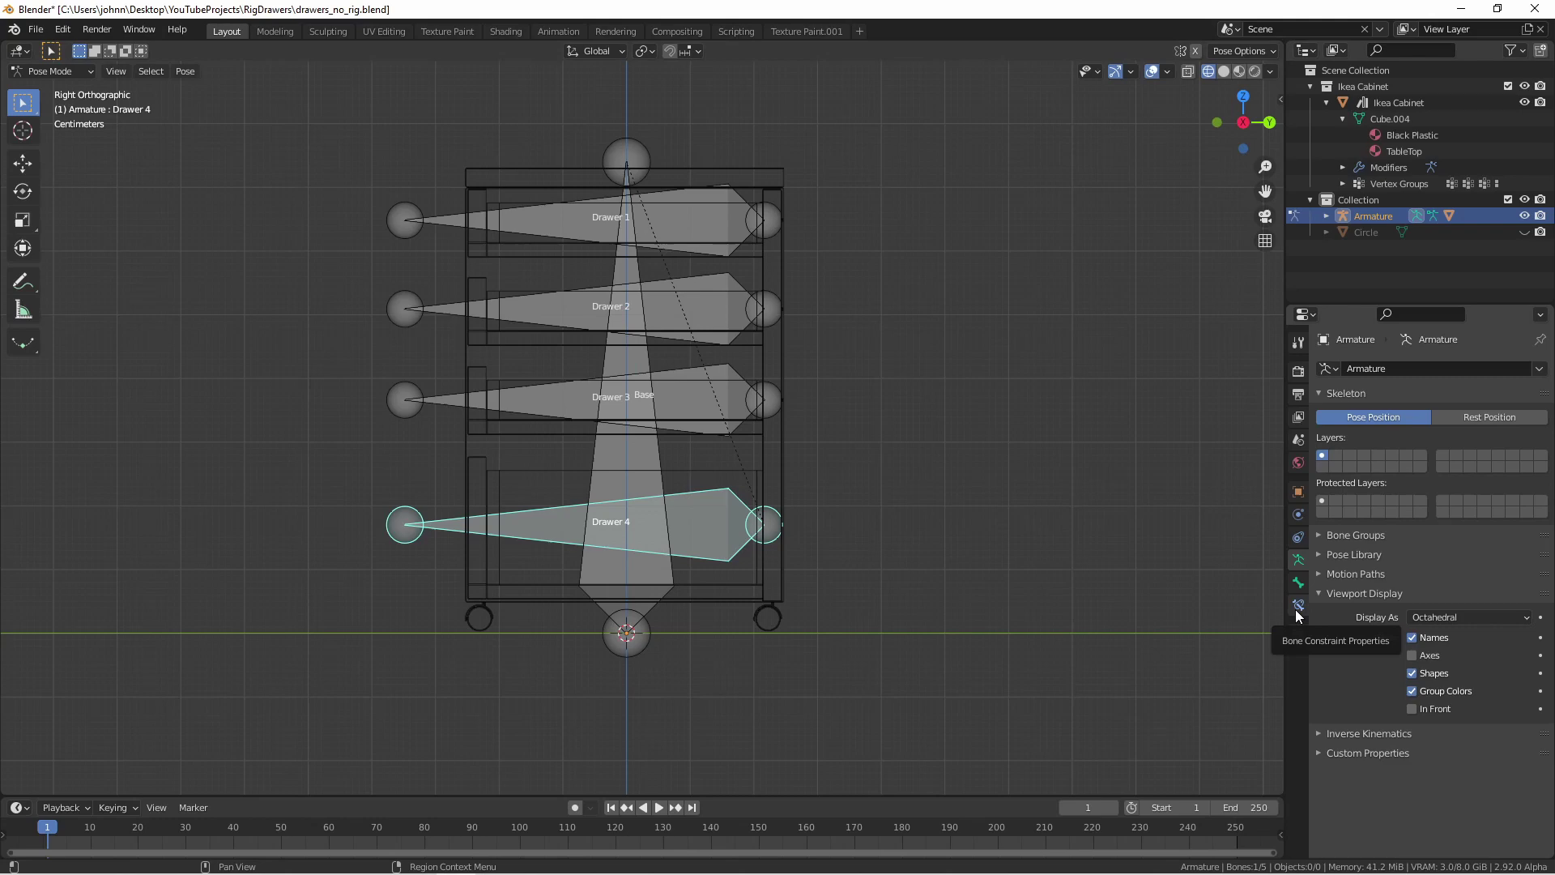
# Add a local-space Limit Location constraint to Drawer 4 with Min X, Y and Z enabled
pyautogui.click(1296, 610)
pyautogui.click(1397, 368)
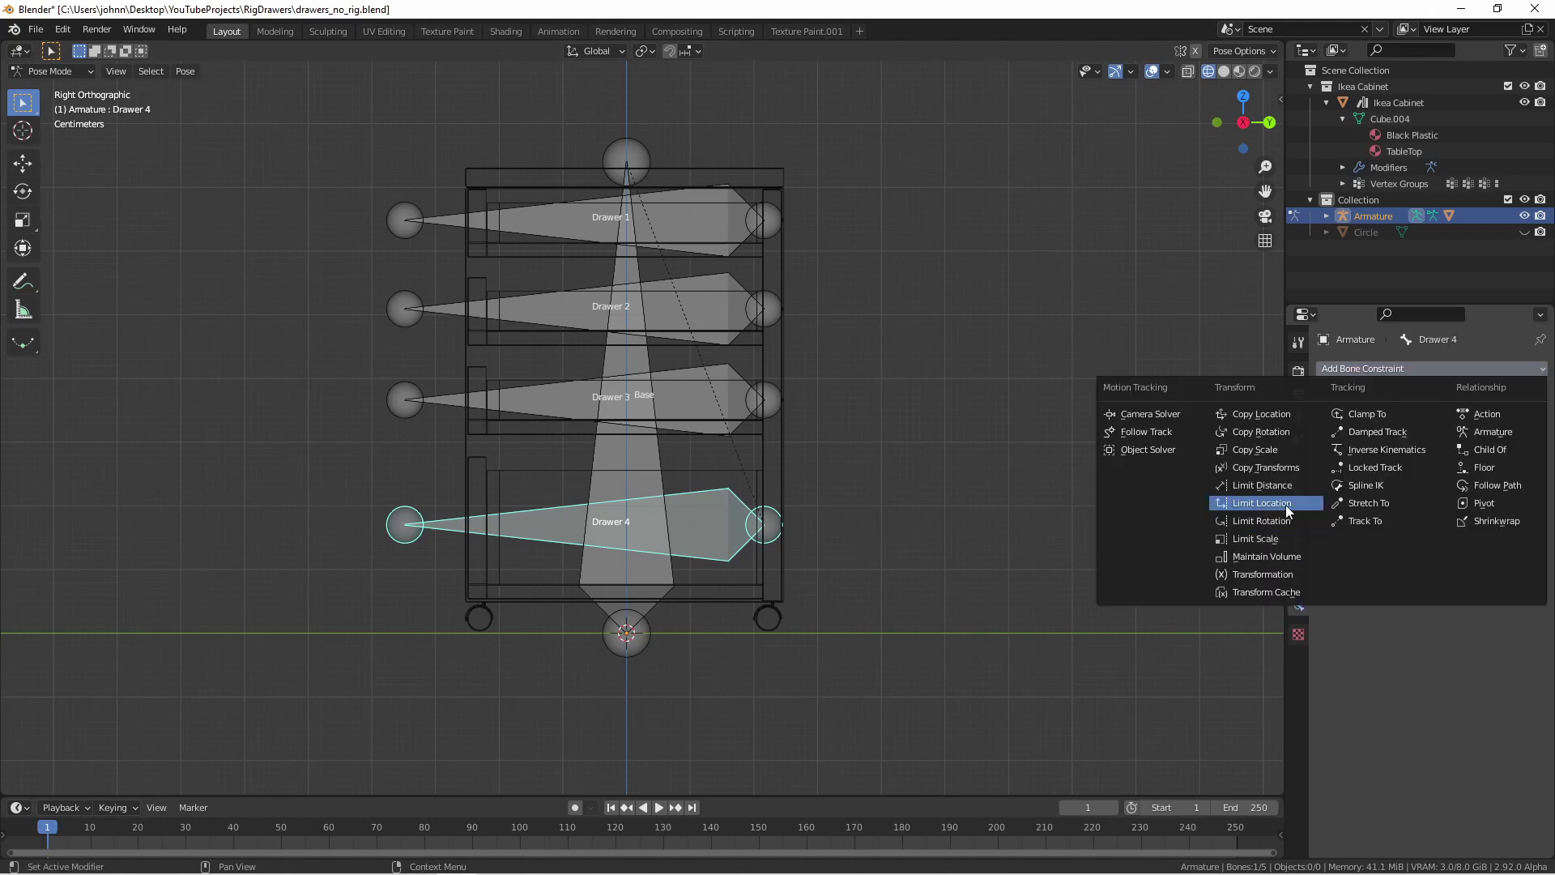
pyautogui.click(1261, 502)
pyautogui.scroll(3, 1146, 515)
pyautogui.press('n')
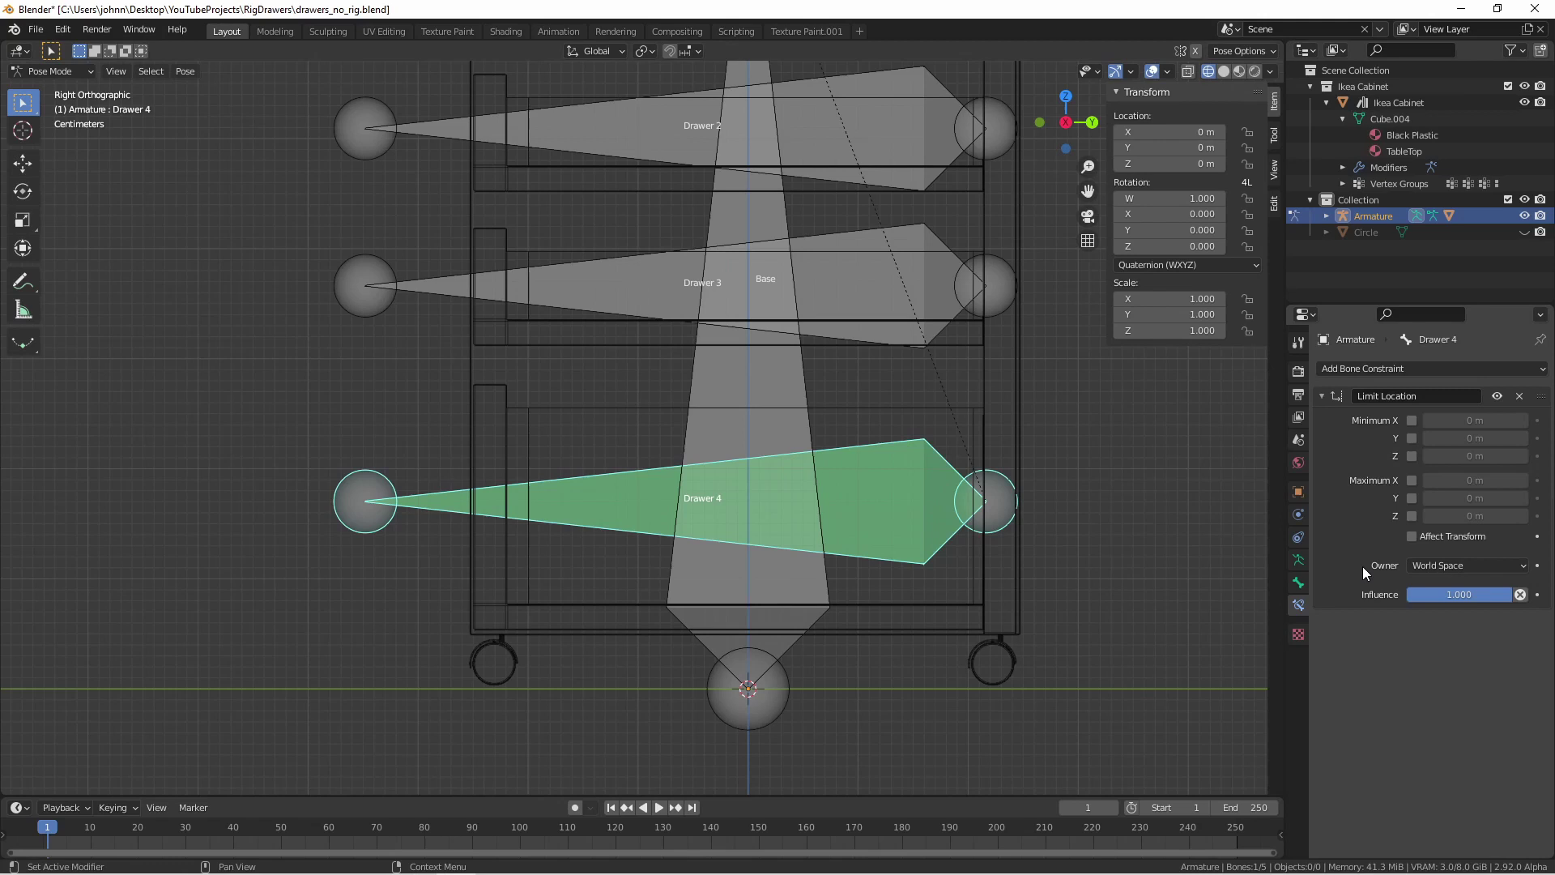
pyautogui.click(1481, 565)
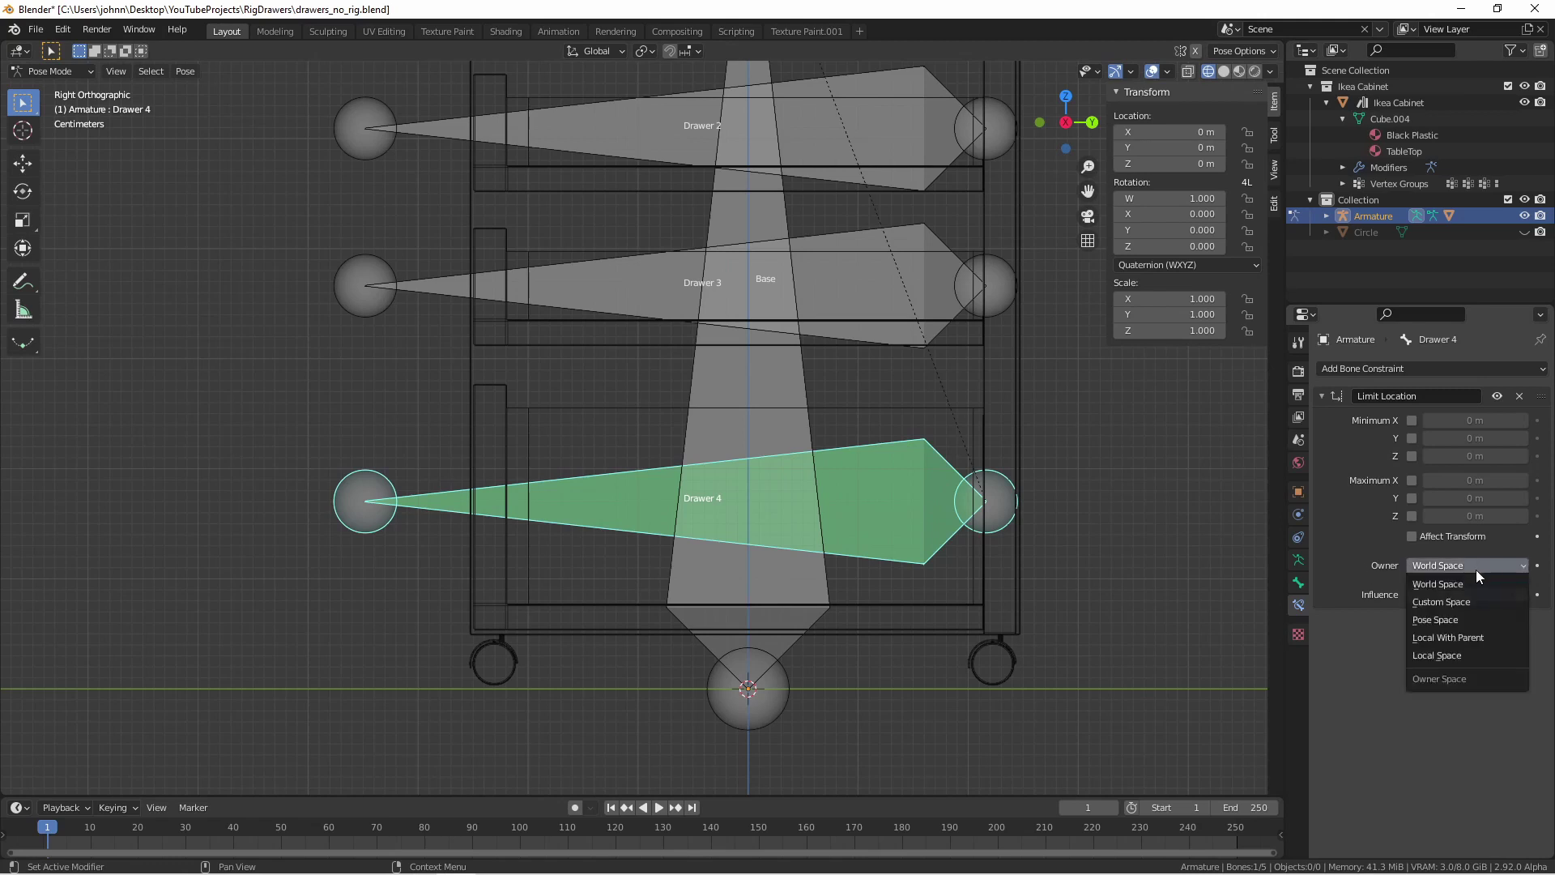
pyautogui.click(1453, 653)
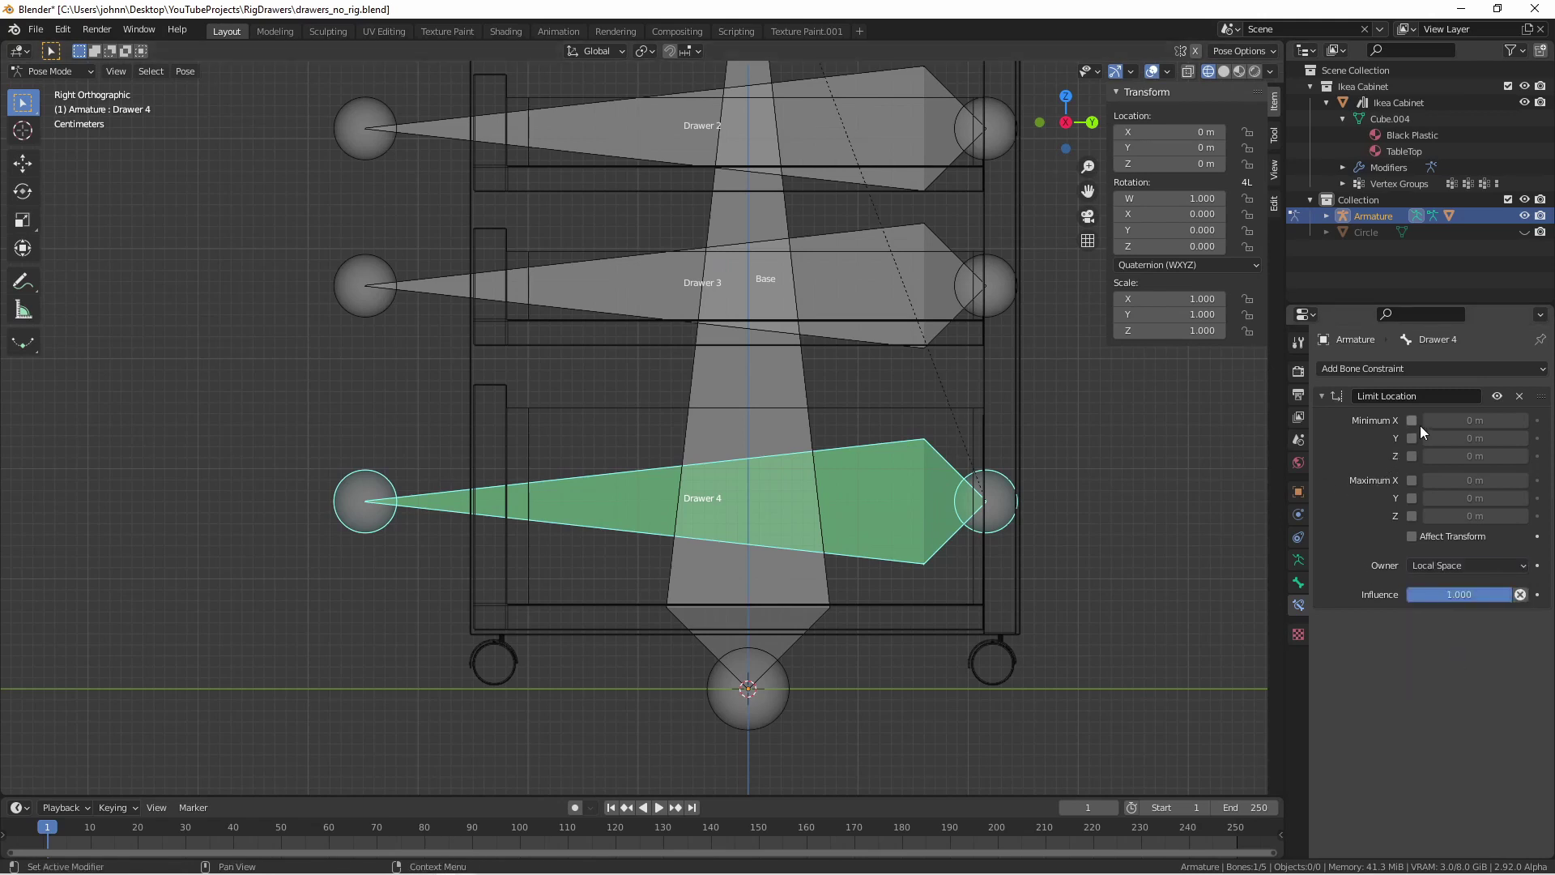
pyautogui.moveTo(1413, 421); pyautogui.dragTo(1412, 456)
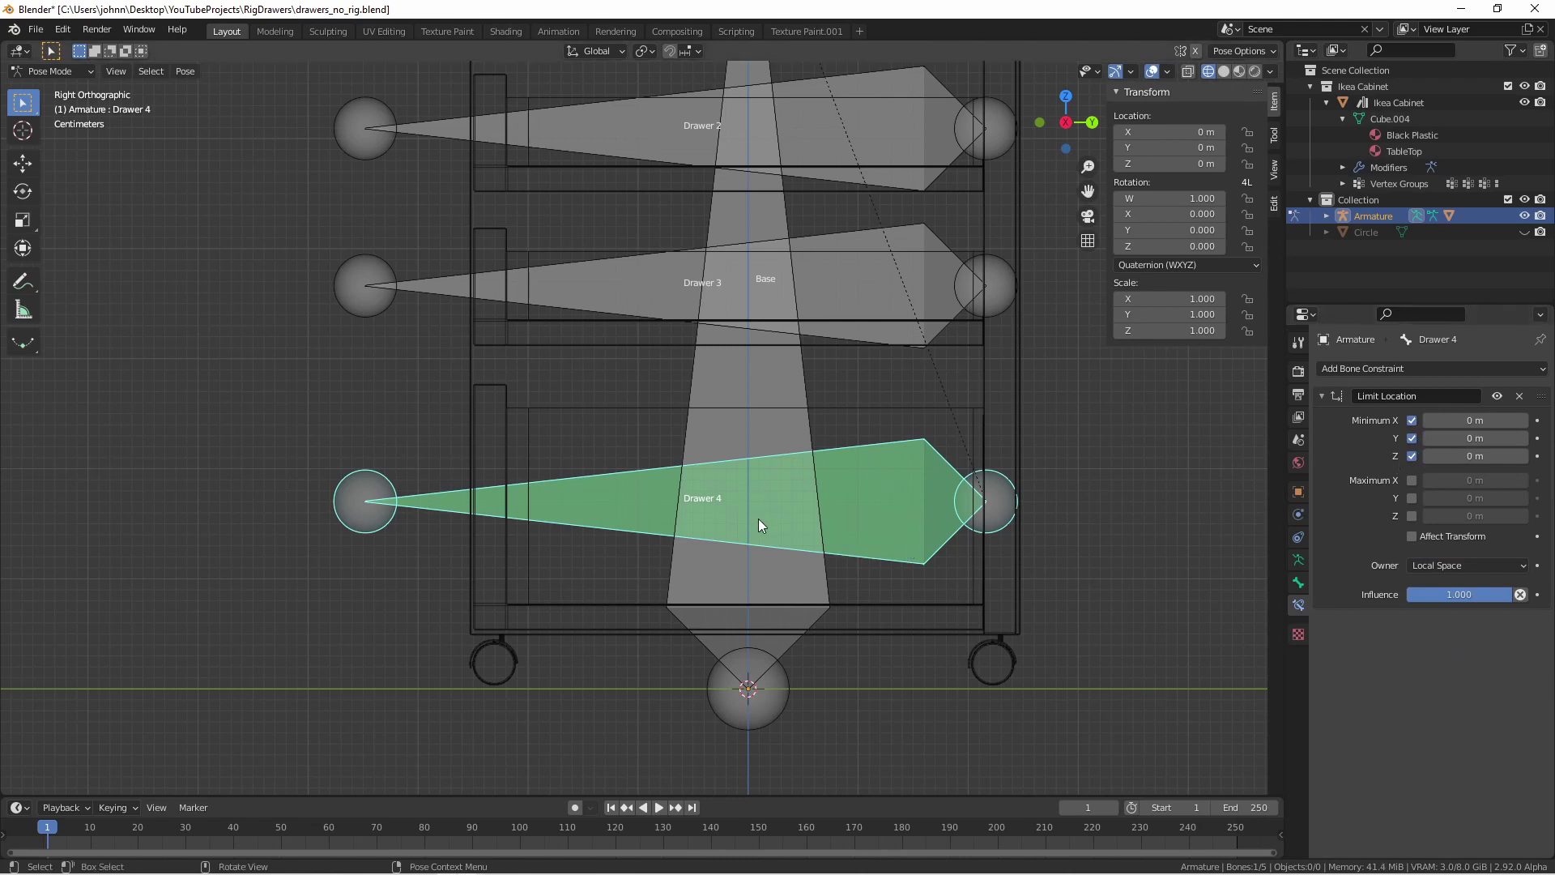
# Slide Drawer 4 out along Y and set its Y location to 0.4 m
pyautogui.press('g')
pyautogui.press('y')
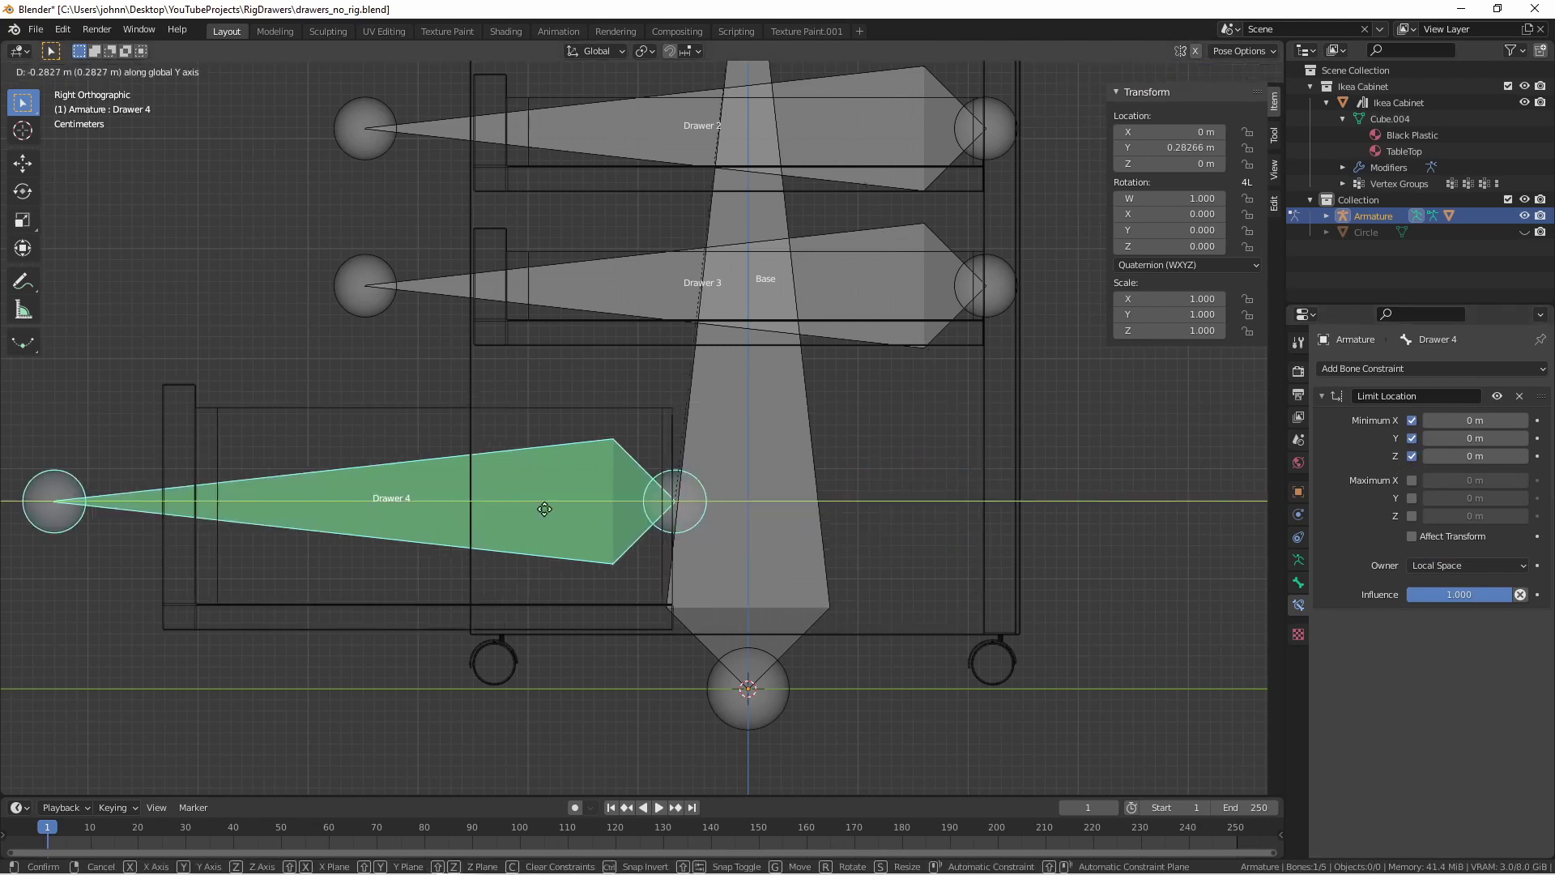
pyautogui.click(415, 501)
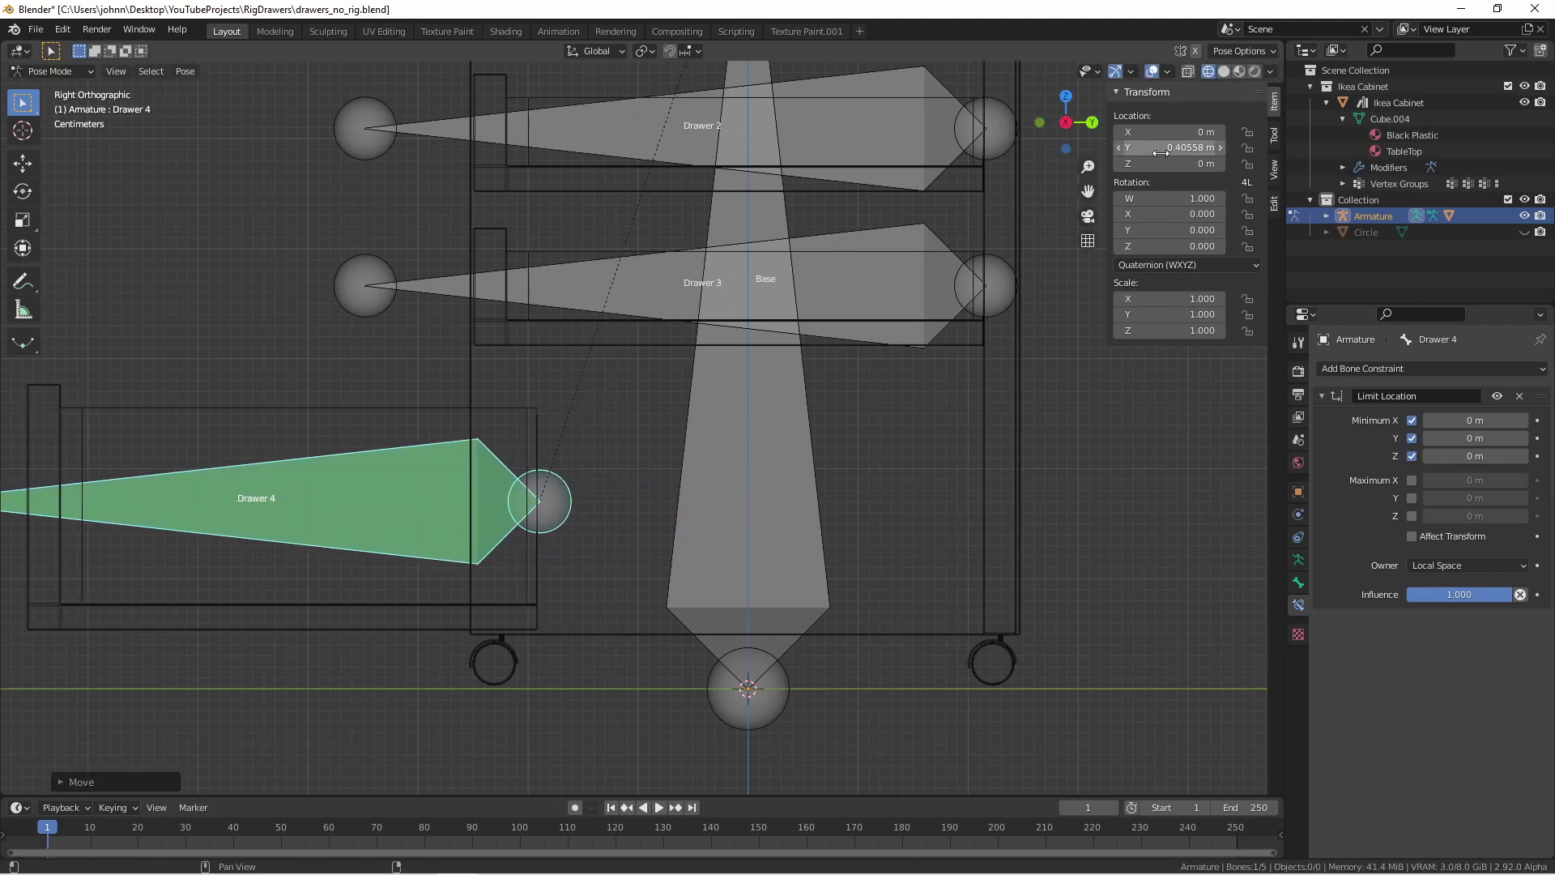
pyautogui.doubleClick(1188, 147)
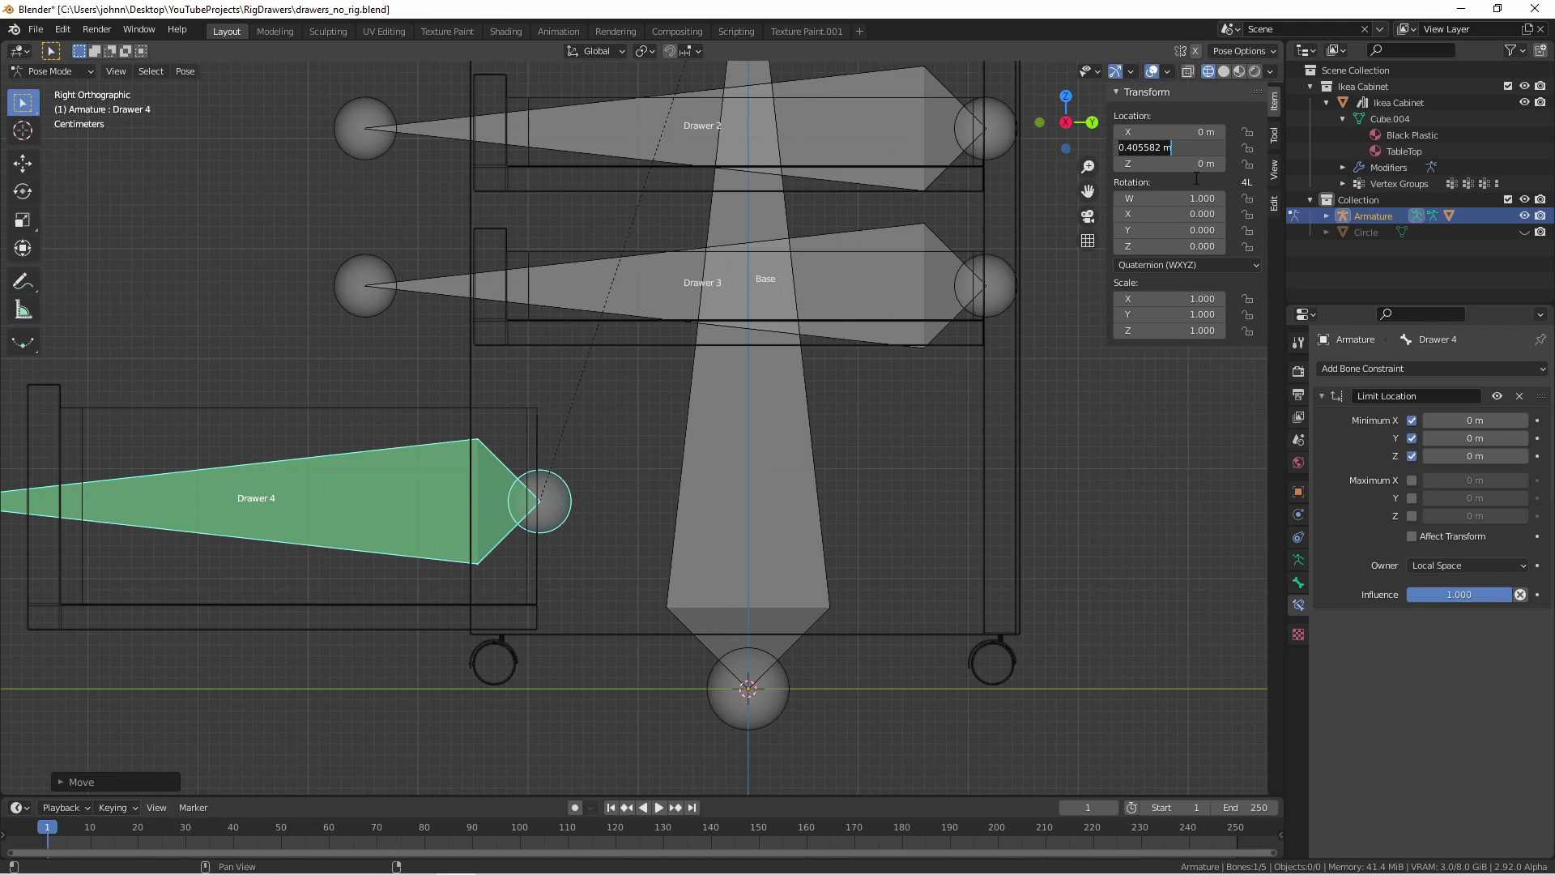
pyautogui.write('0.4')
pyautogui.press('Return')
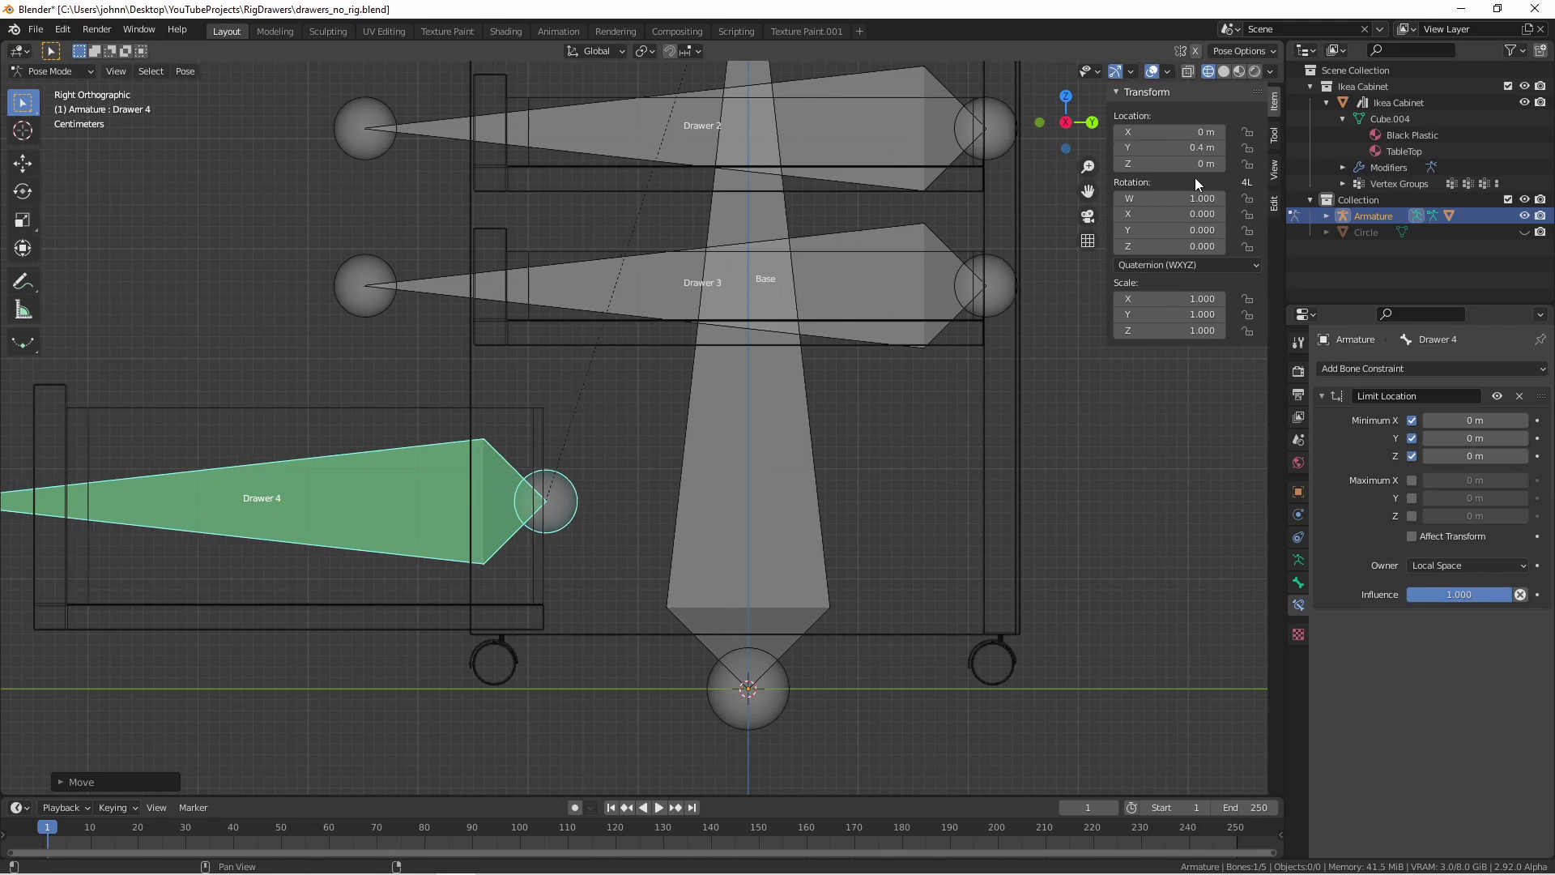
# Enable Max X, Y and Z limits with Max Y 0.4 m, then test-slide Drawer 4
pyautogui.keyDown('shift'); pyautogui.moveTo(714, 332); pyautogui.dragTo(759, 271, button='middle'); pyautogui.keyUp('shift')
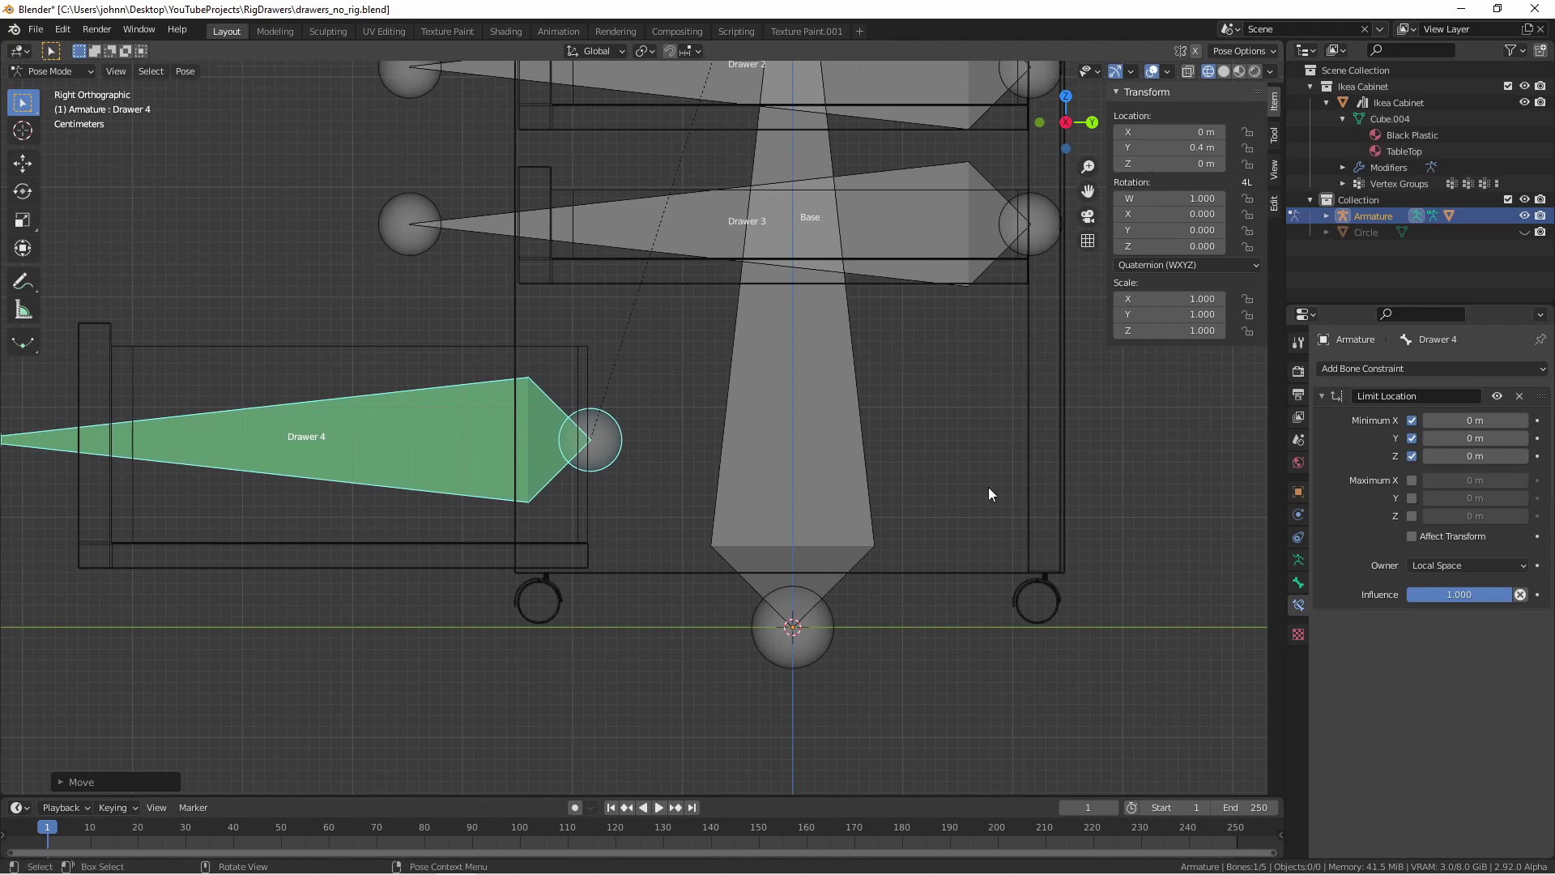
pyautogui.moveTo(1411, 480); pyautogui.dragTo(1411, 515)
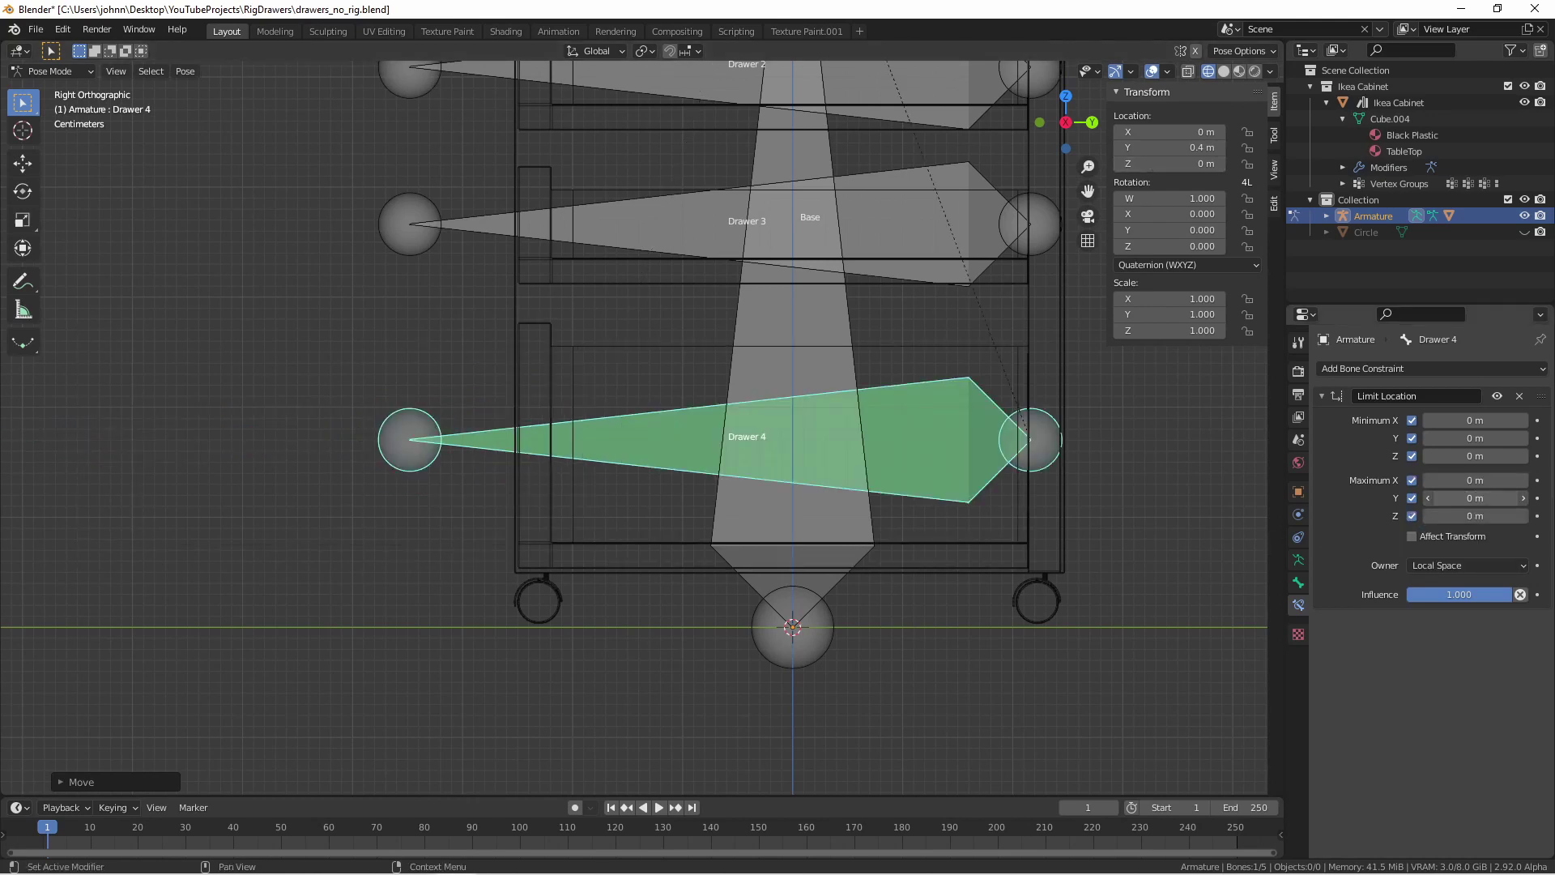
pyautogui.click(1458, 497)
pyautogui.write('0.4')
pyautogui.press('Return')
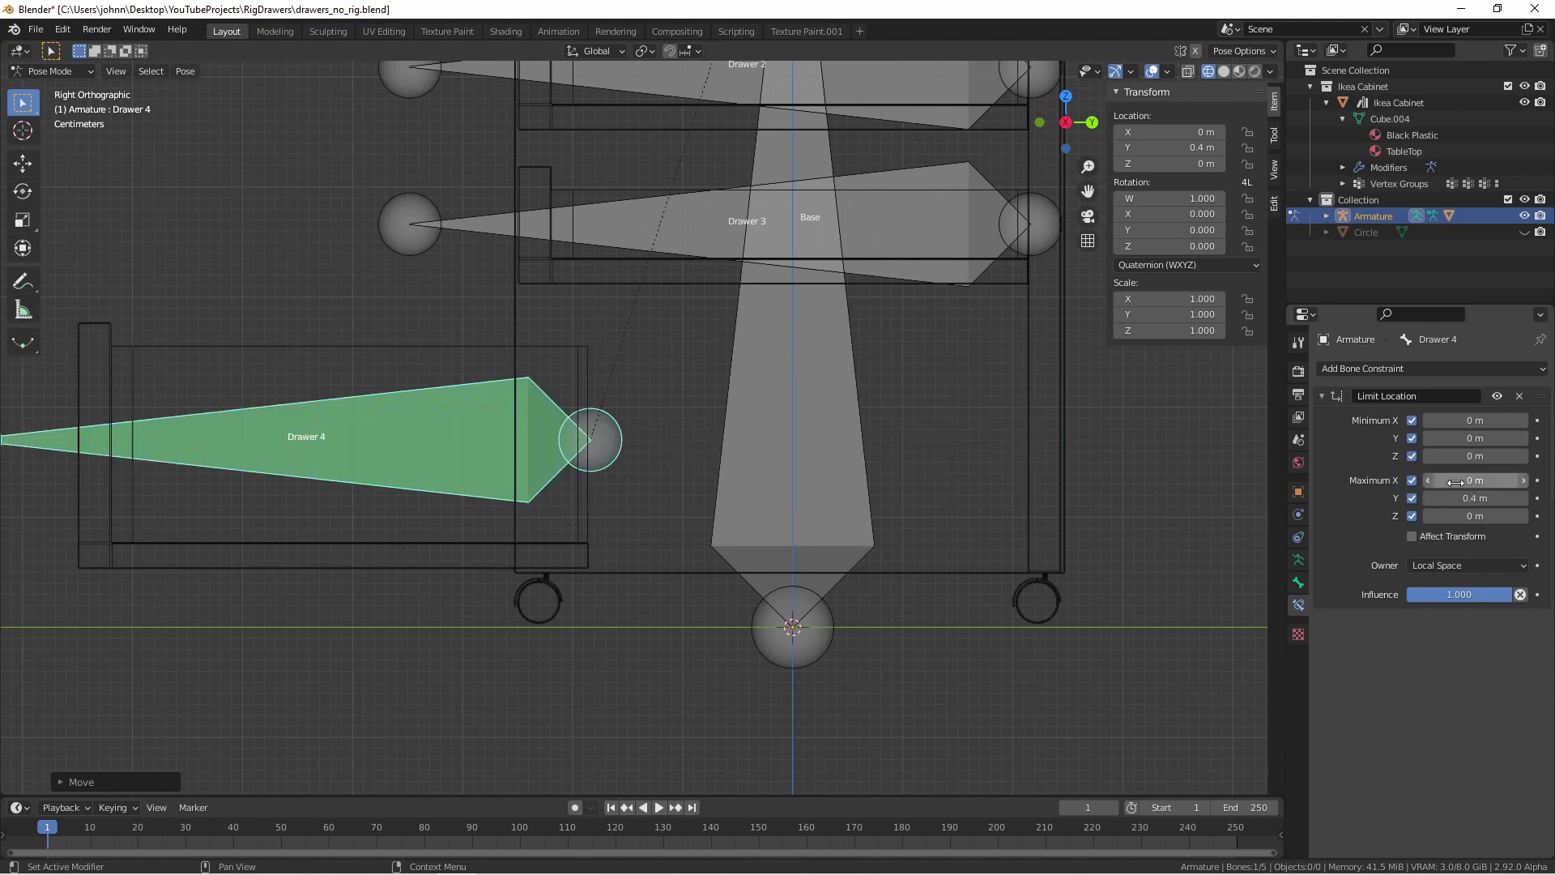
pyautogui.moveTo(632, 462); pyautogui.dragTo(389, 468, button='middle')
pyautogui.press('g')
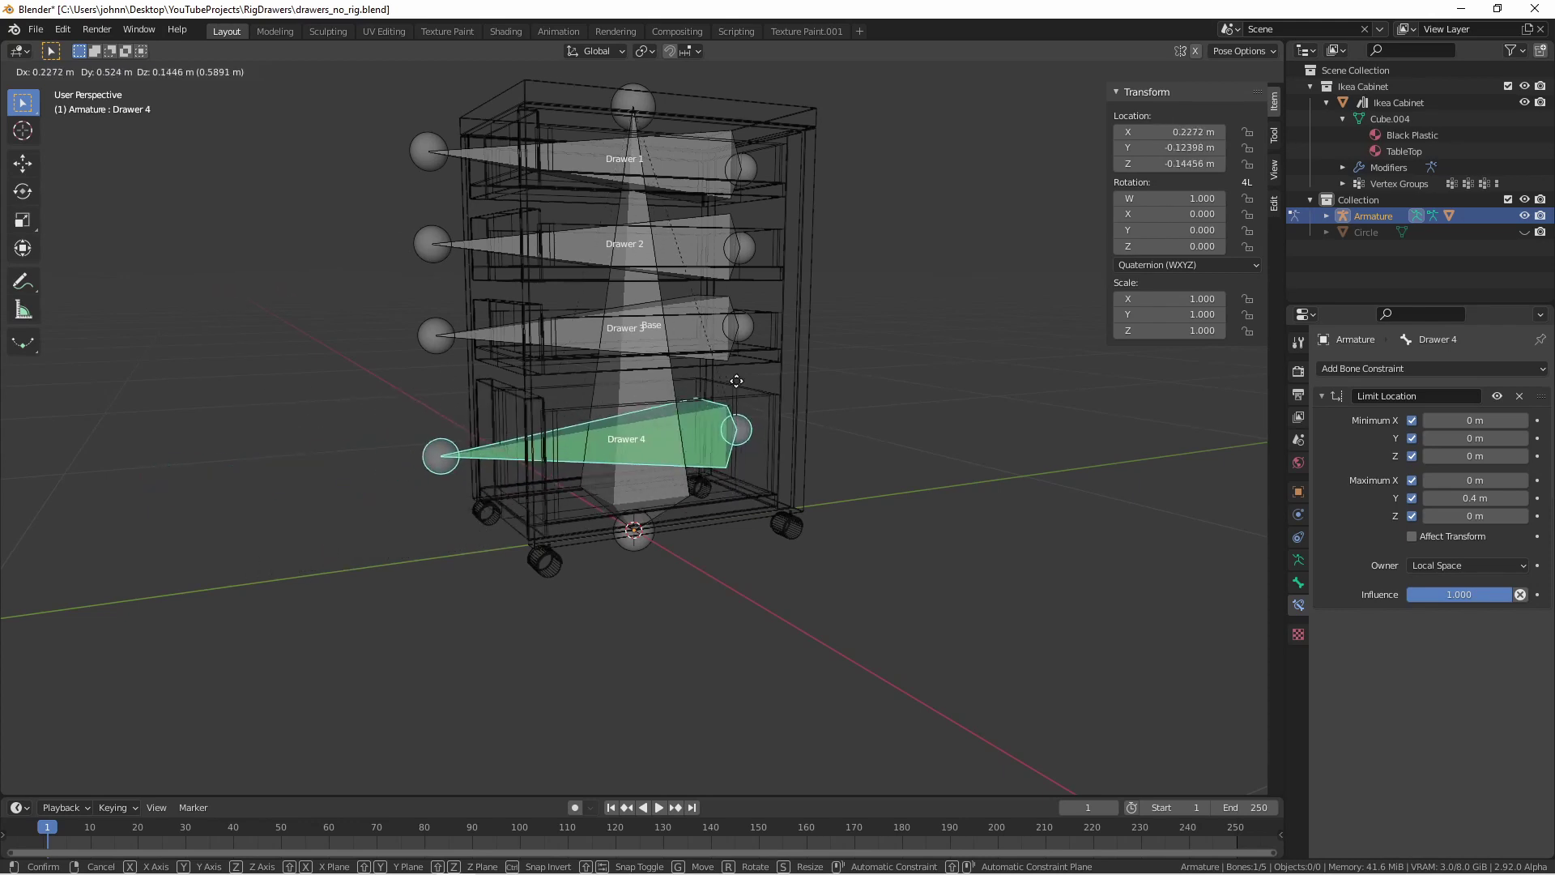
# Select the other drawer bones with Drawer 4 active and run Copy Constraints to Selected Bones
pyautogui.click(759, 438)
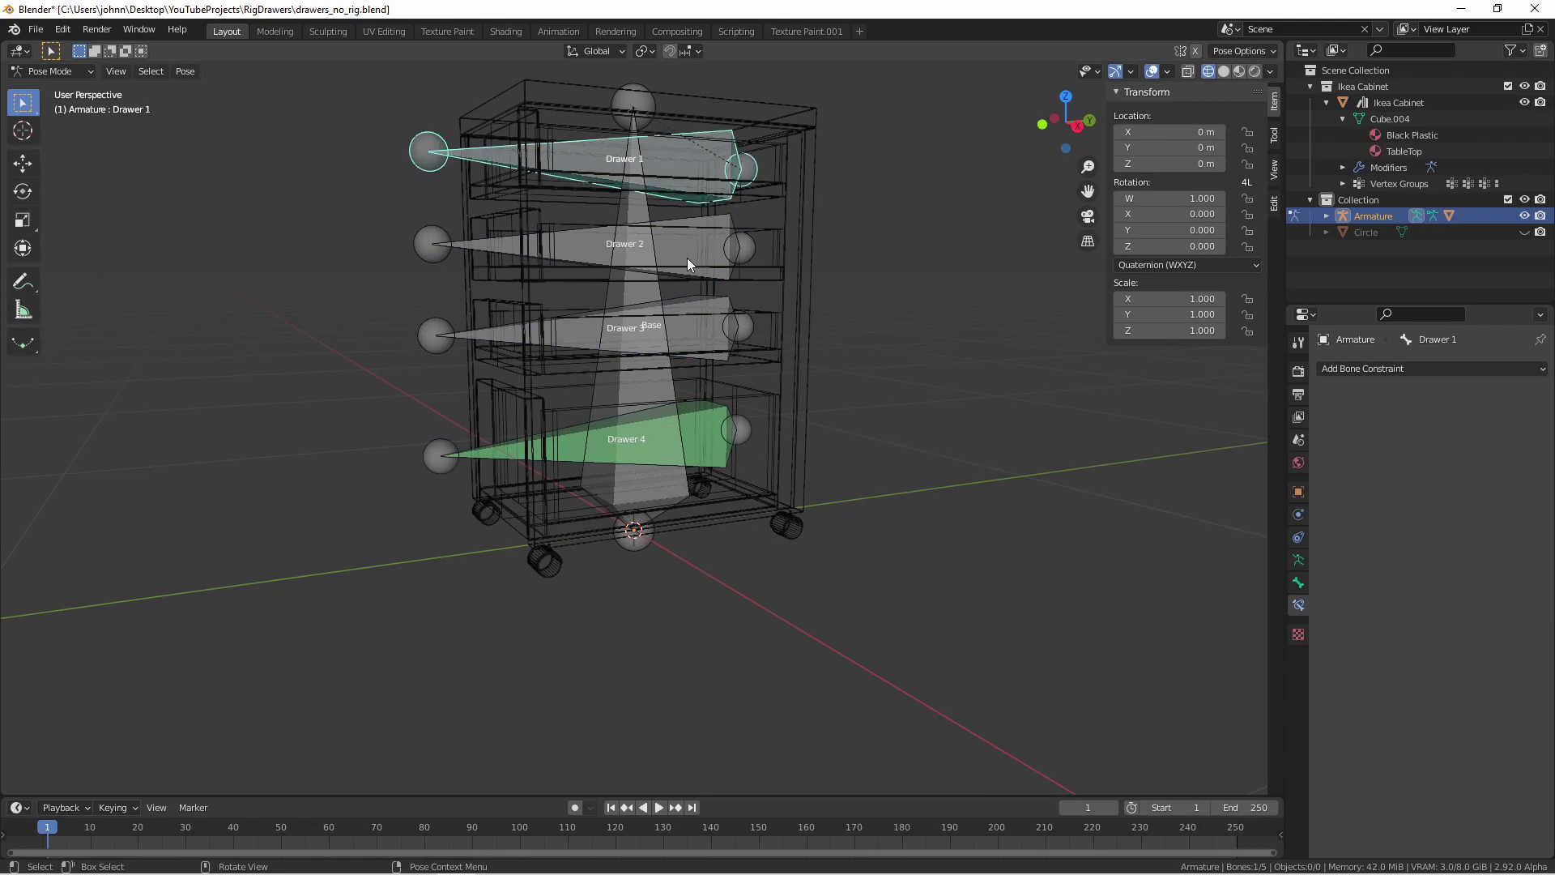
pyautogui.keyDown('shift'); pyautogui.click(686, 257); pyautogui.keyUp('shift')
pyautogui.keyDown('shift'); pyautogui.click(692, 349); pyautogui.keyUp('shift')
pyautogui.keyDown('shift'); pyautogui.click(709, 454); pyautogui.keyUp('shift')
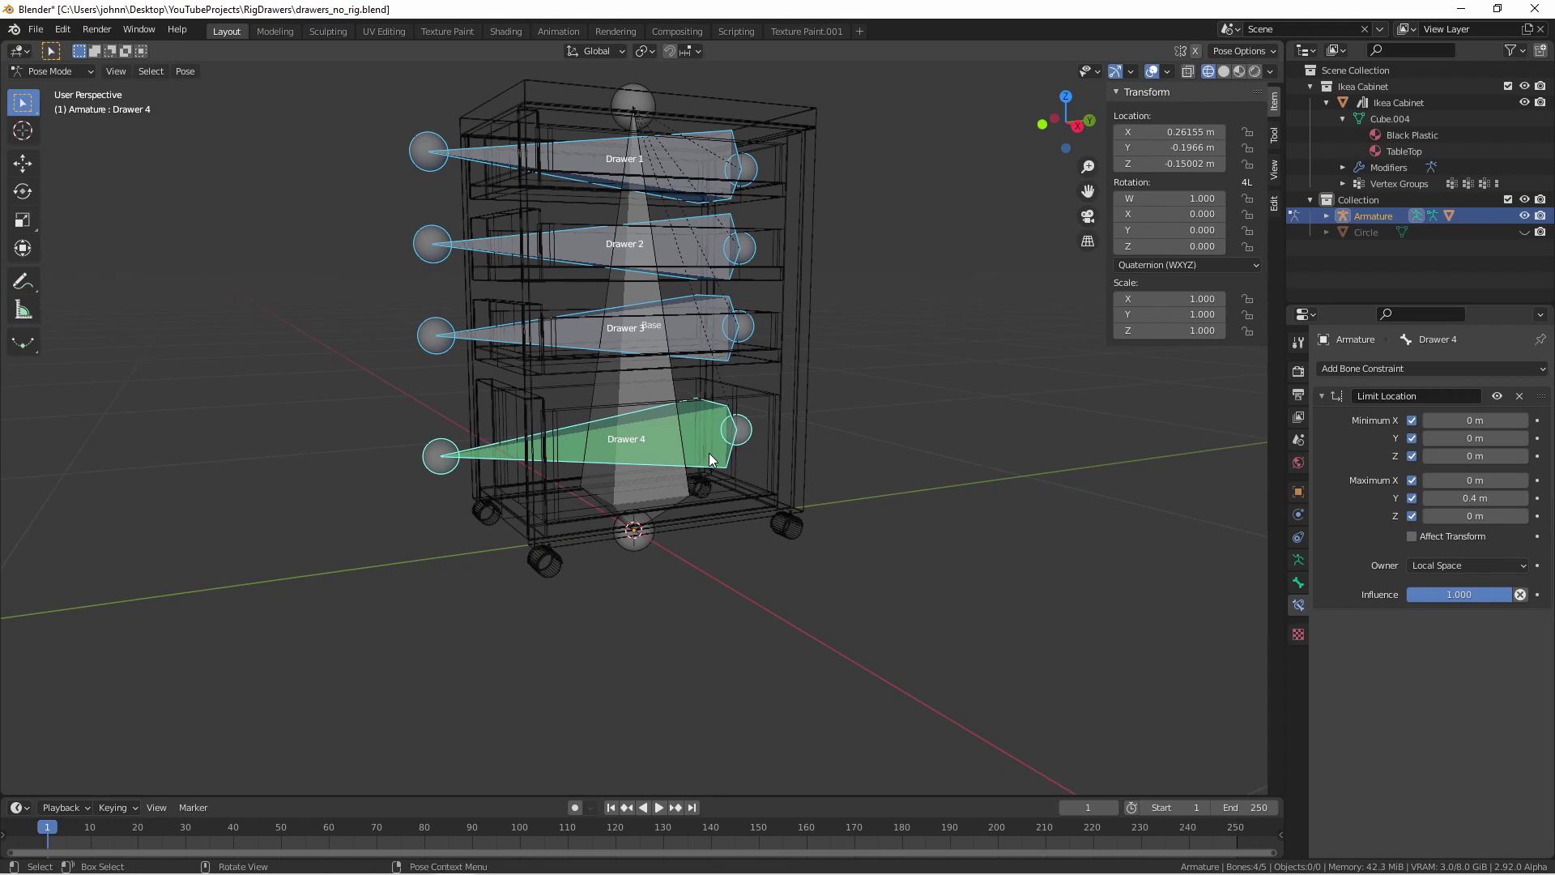
pyautogui.press('F3')
pyautogui.write('copy c')
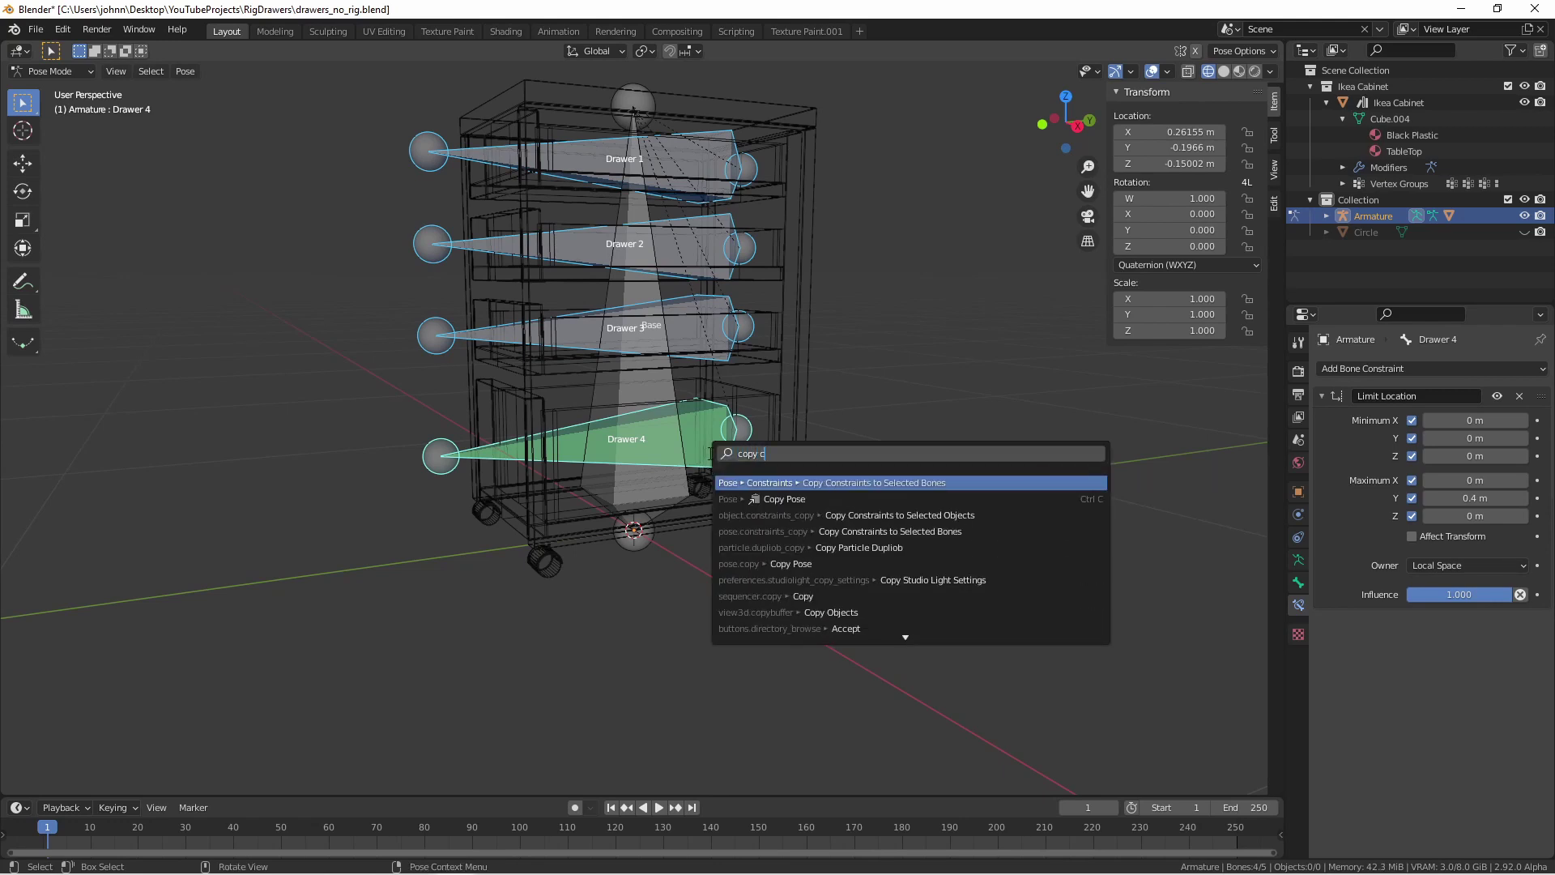
pyautogui.write('on')
pyautogui.press('Return')
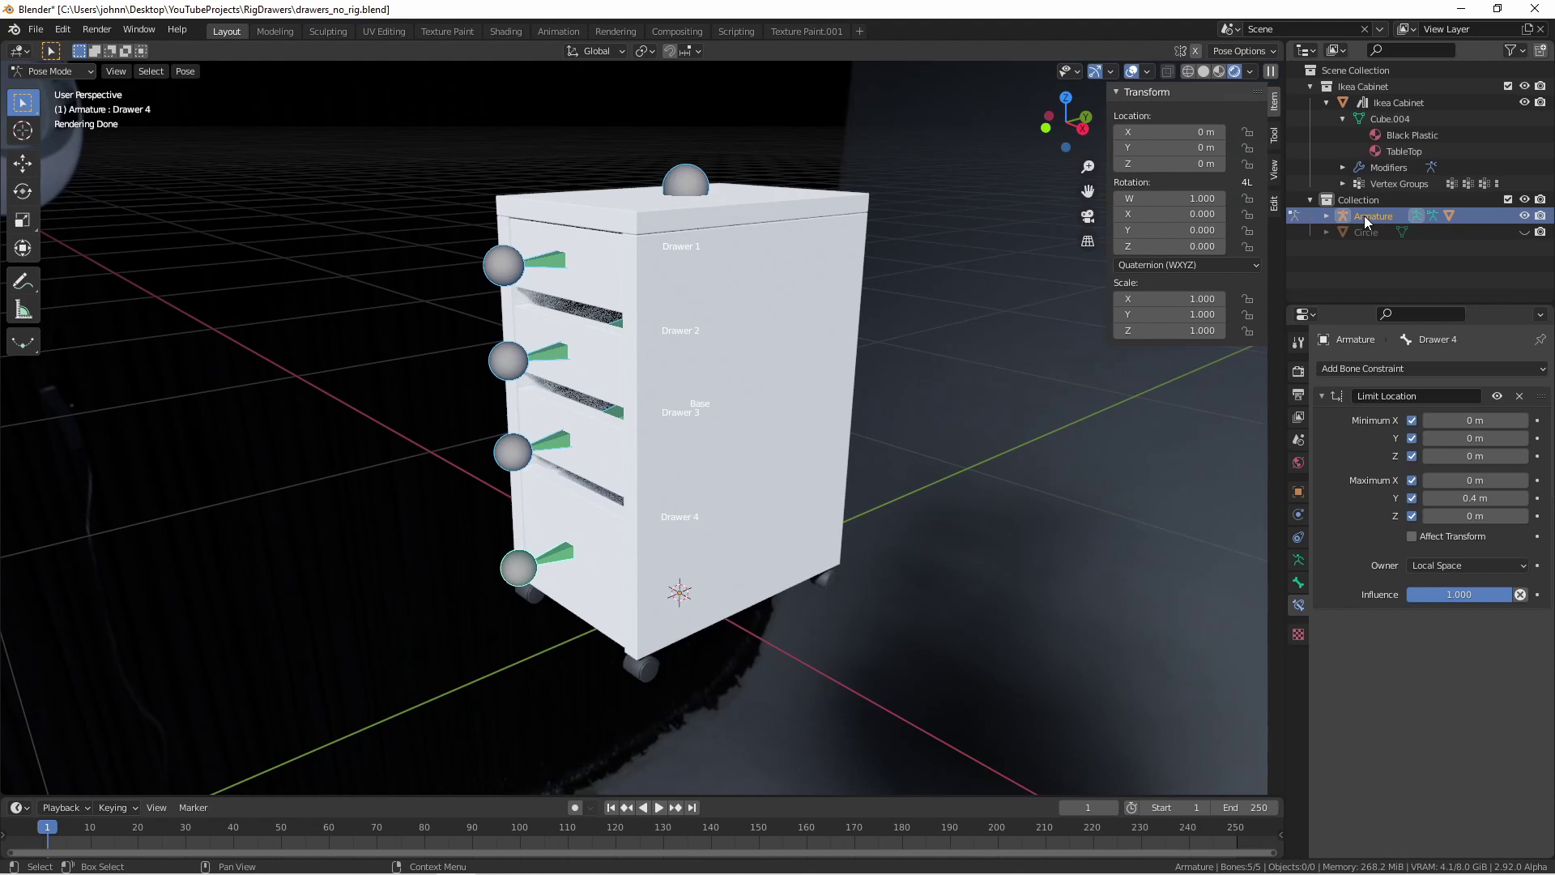
# Move the Armature into the Ikea Cabinet collection and save the cabinet file
pyautogui.moveTo(1365, 216); pyautogui.dragTo(1368, 99)
pyautogui.hotkey('ctrl', 's')
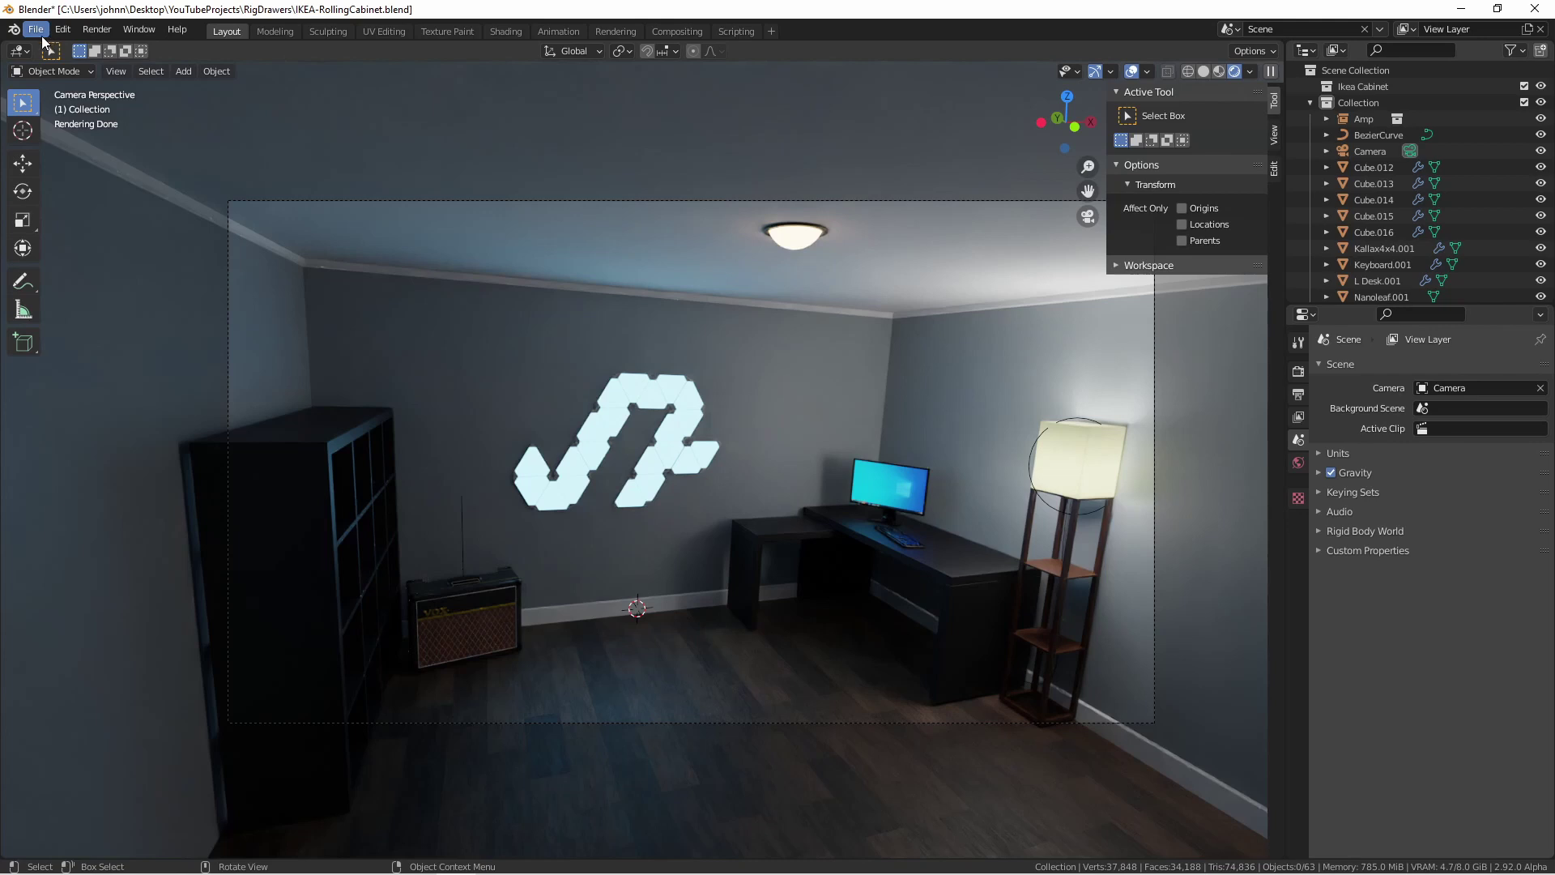
# Link the Ikea Cabinet collection from drawers_no_rig.blend and view the room from above in wireframe
pyautogui.click(37, 30)
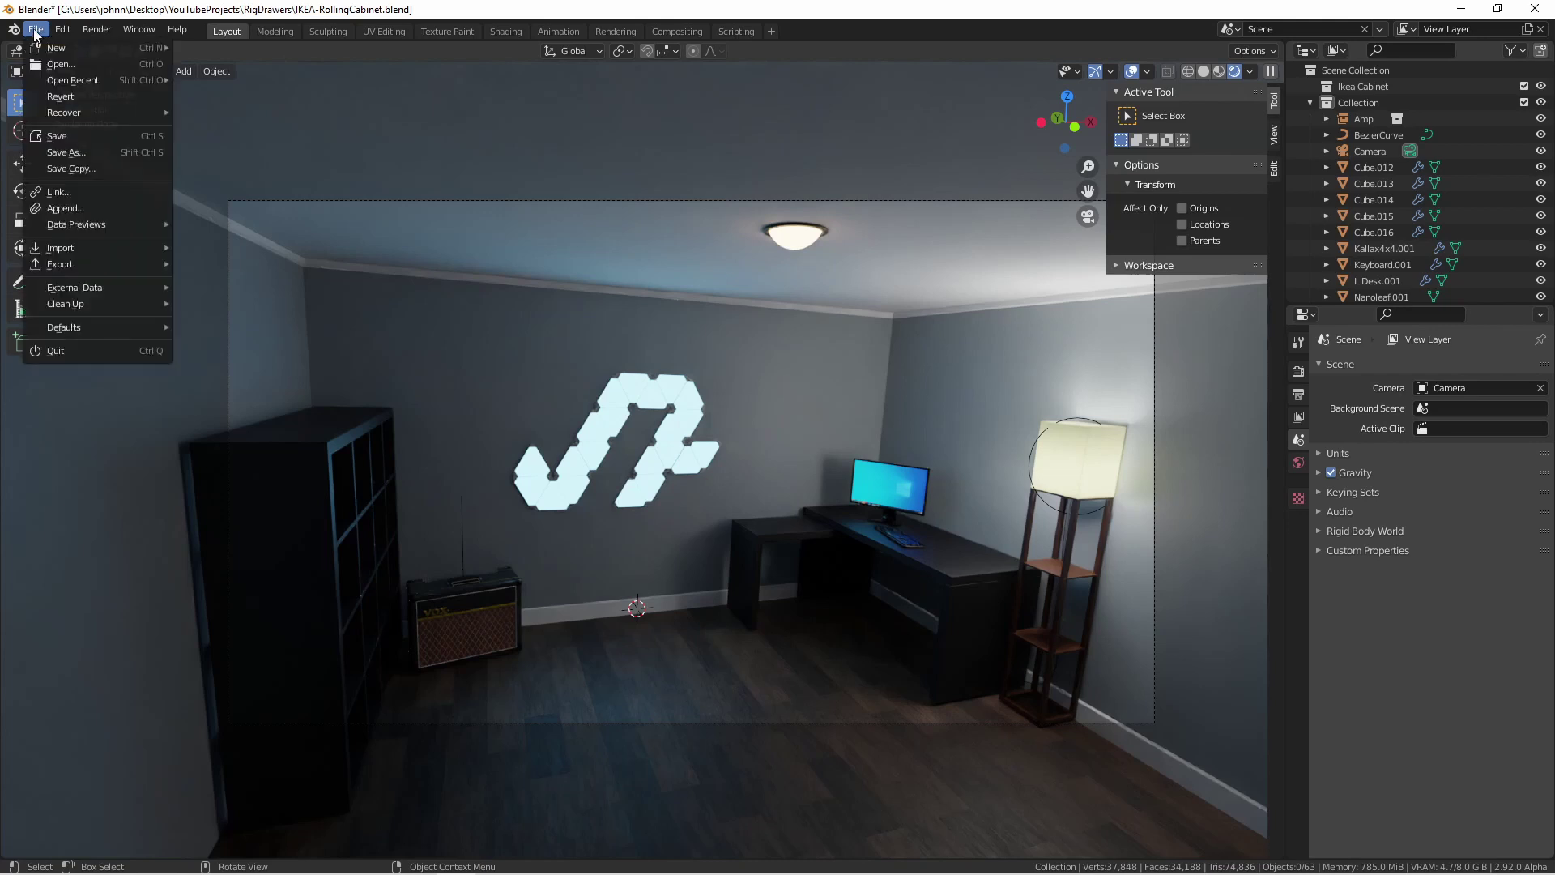
pyautogui.click(68, 192)
pyautogui.doubleClick(395, 187)
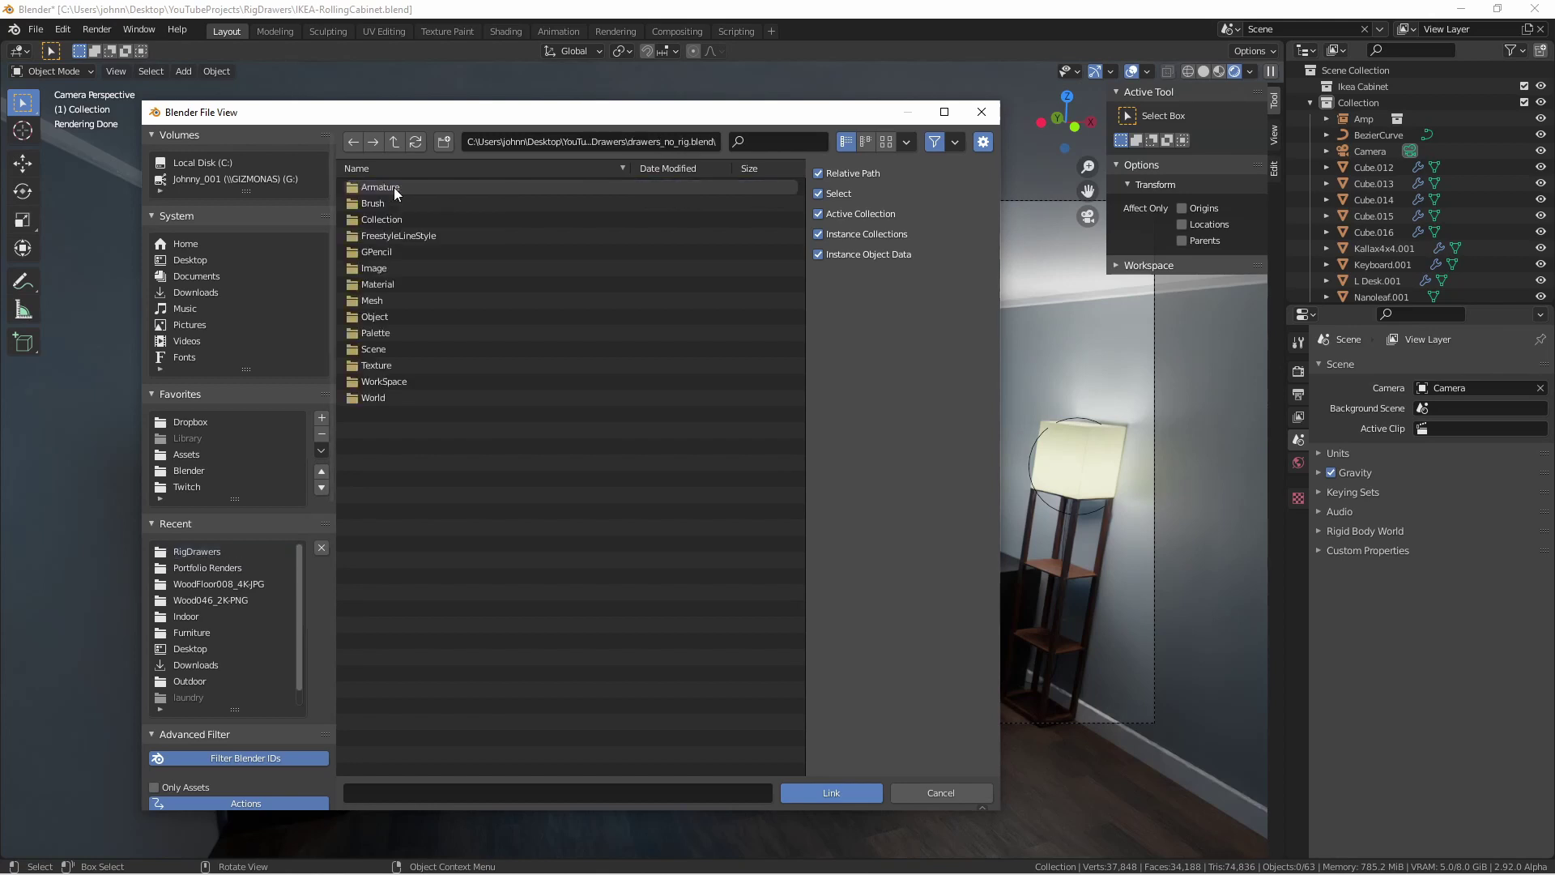
pyautogui.doubleClick(384, 215)
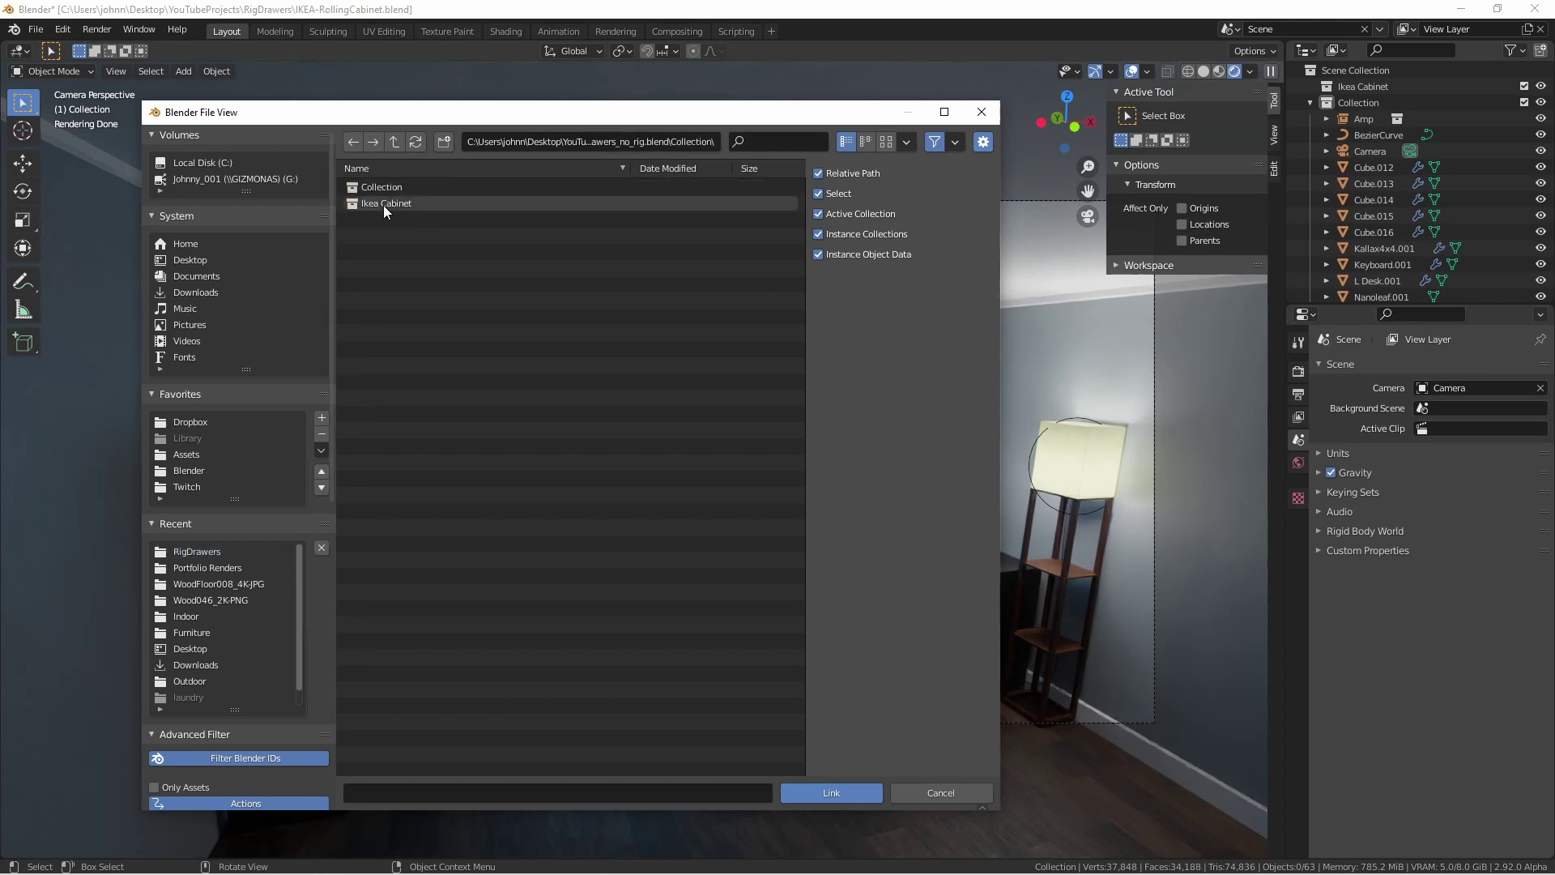
pyautogui.doubleClick(383, 206)
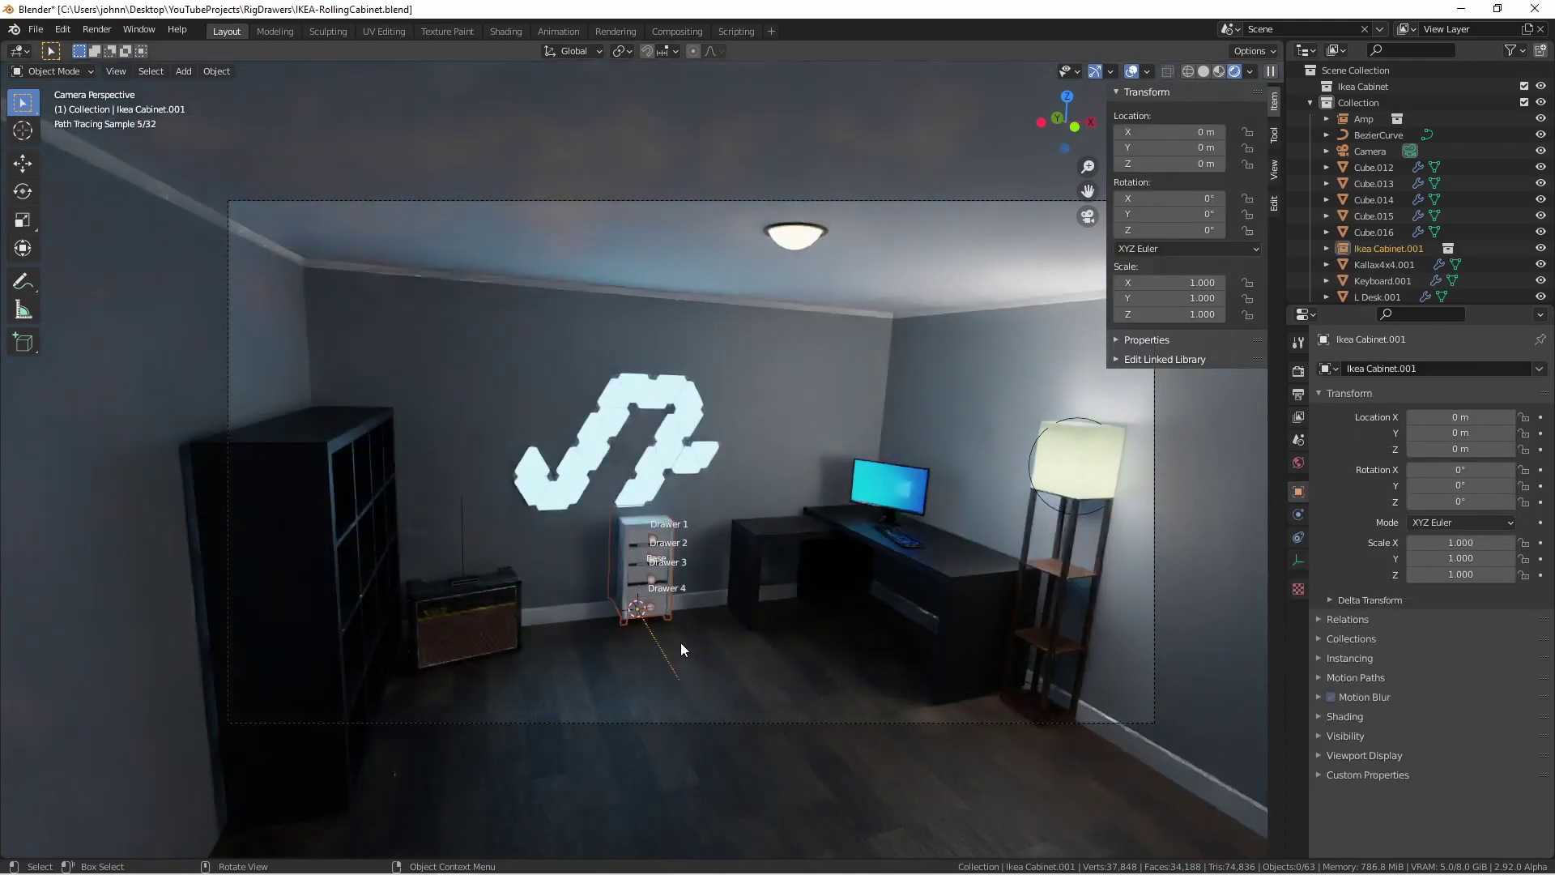
pyautogui.press('KP_7')
pyautogui.hotkey('shift', 'z')
# Move the linked cabinet beside the desk and return to solid shading
pyautogui.press('g')
pyautogui.click(486, 487)
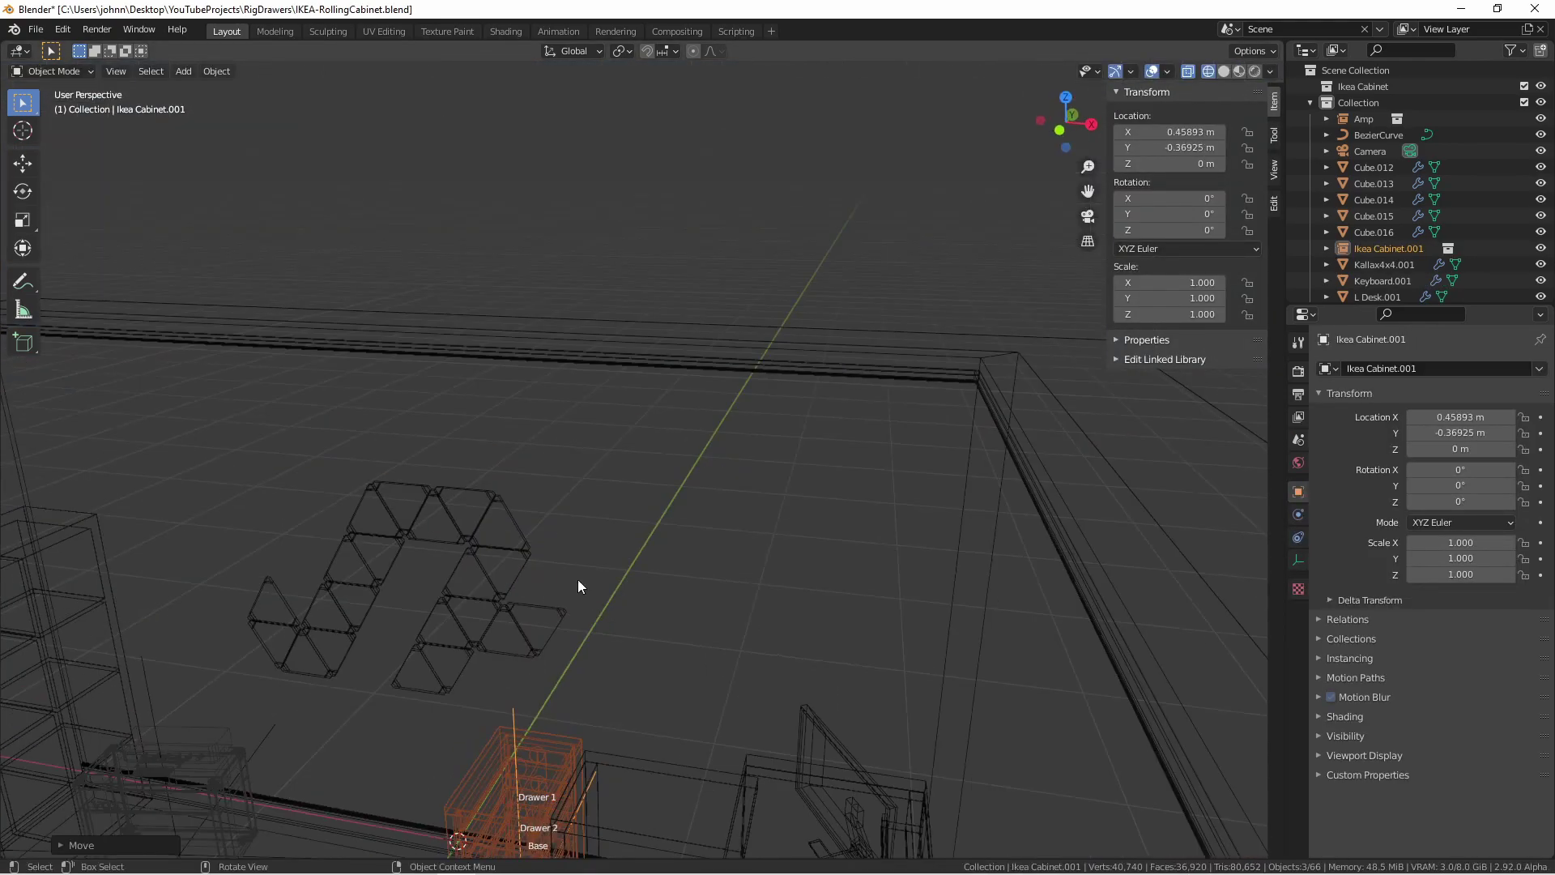
pyautogui.moveTo(577, 580)
pyautogui.mouseDown(button='middle')
pyautogui.moveTo(457, 350)
pyautogui.moveTo(508, 368)
pyautogui.mouseUp(button='middle')
pyautogui.hotkey('shift', 'z')
pyautogui.scroll(3, 508, 368)
pyautogui.scroll(3, 608, 401)
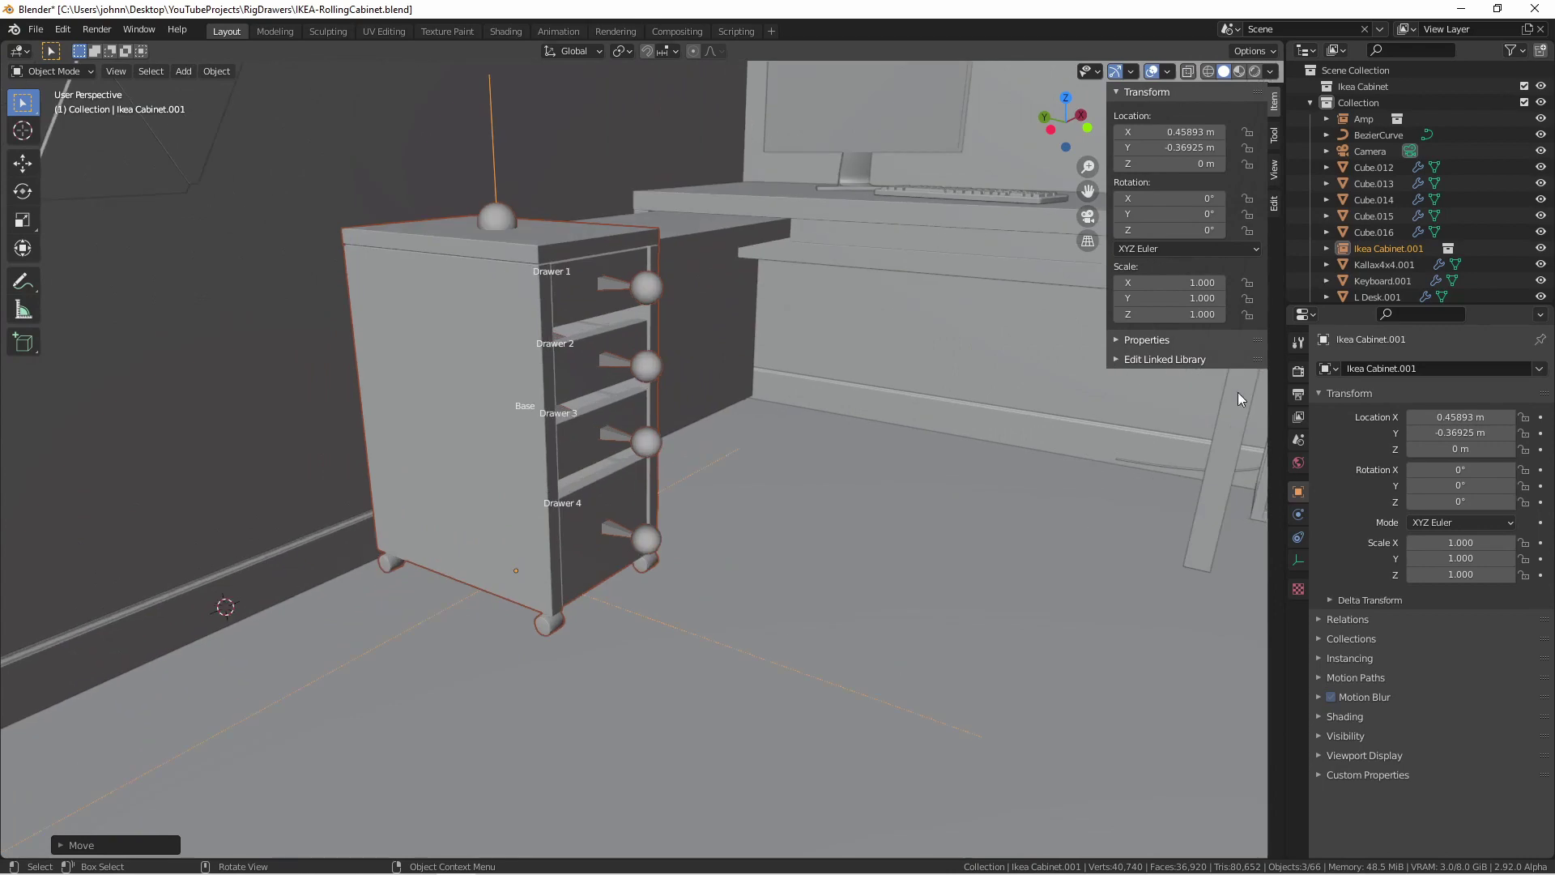
# Reselect Ikea Cabinet.001 and make it the active object in the Outliner
pyautogui.moveTo(764, 413); pyautogui.dragTo(733, 391, button='middle')
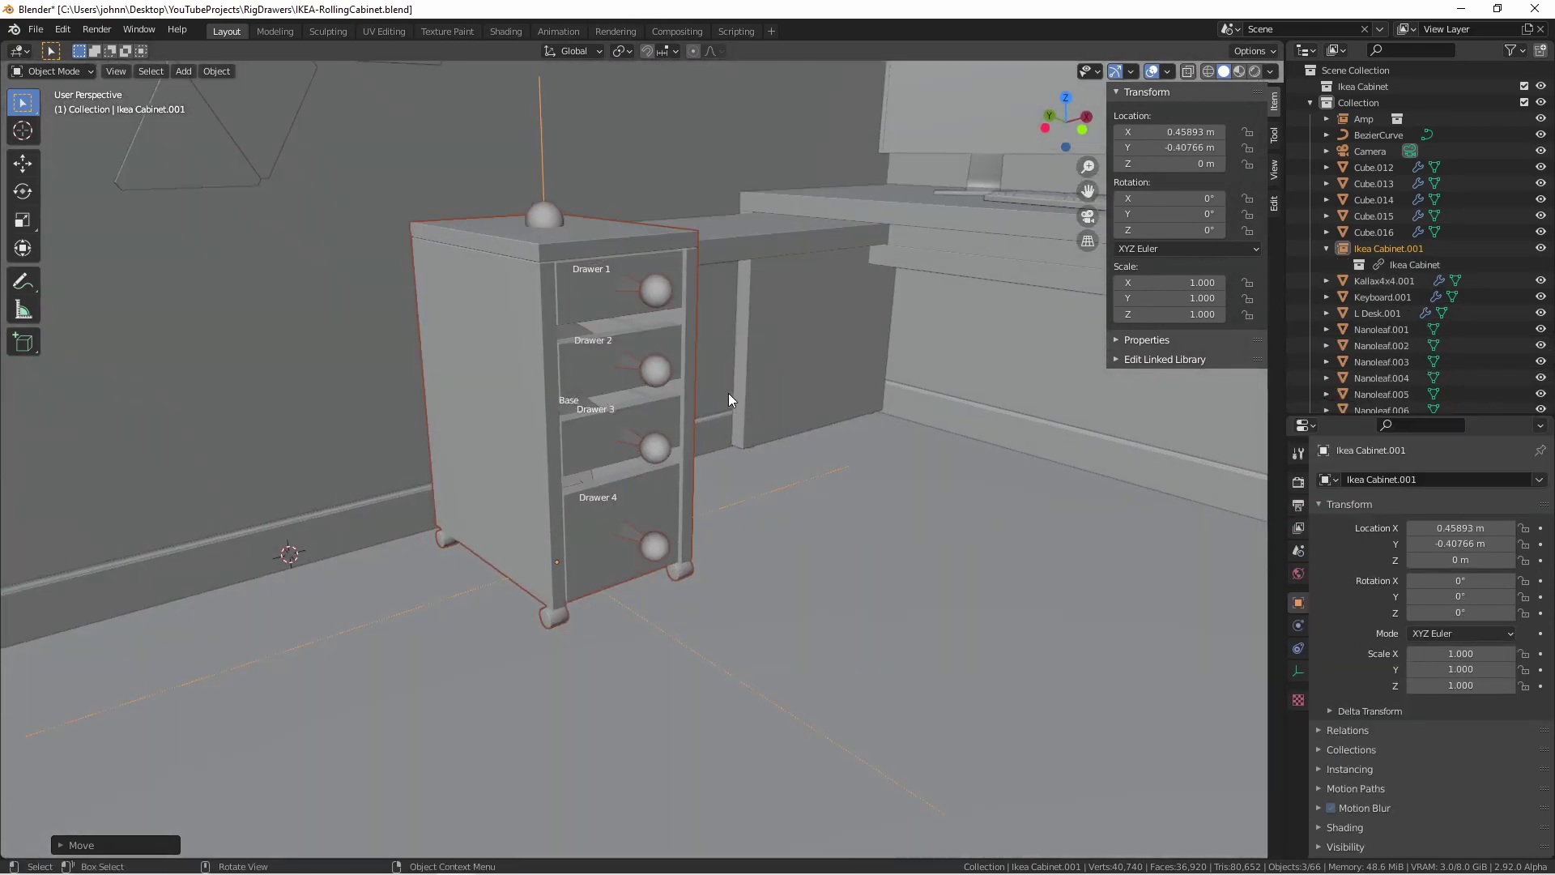
pyautogui.click(729, 393)
pyautogui.click(651, 372)
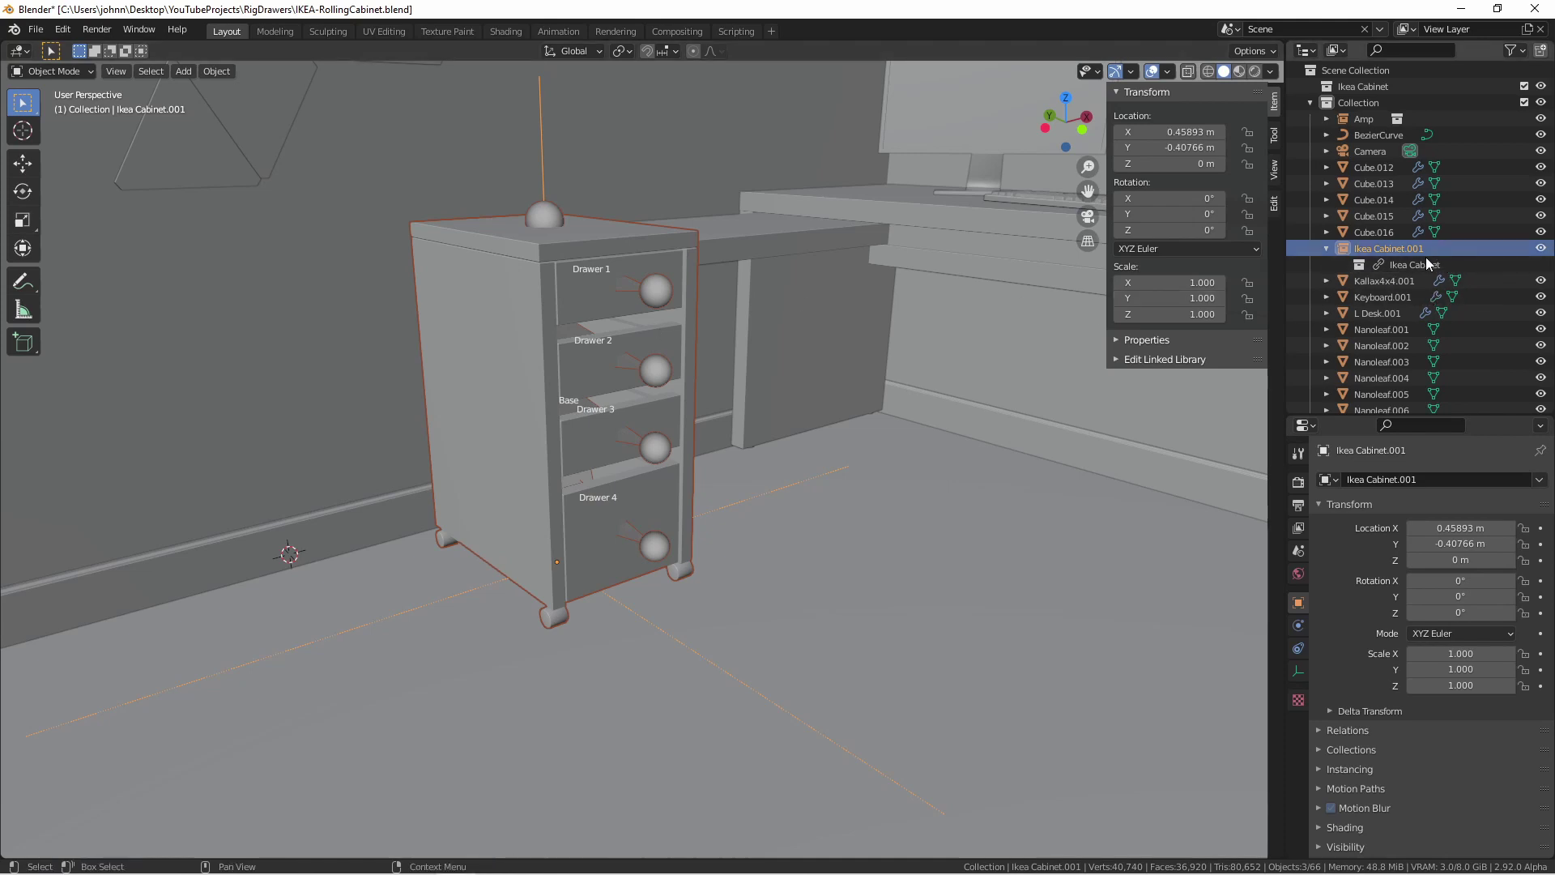
pyautogui.click(1393, 255)
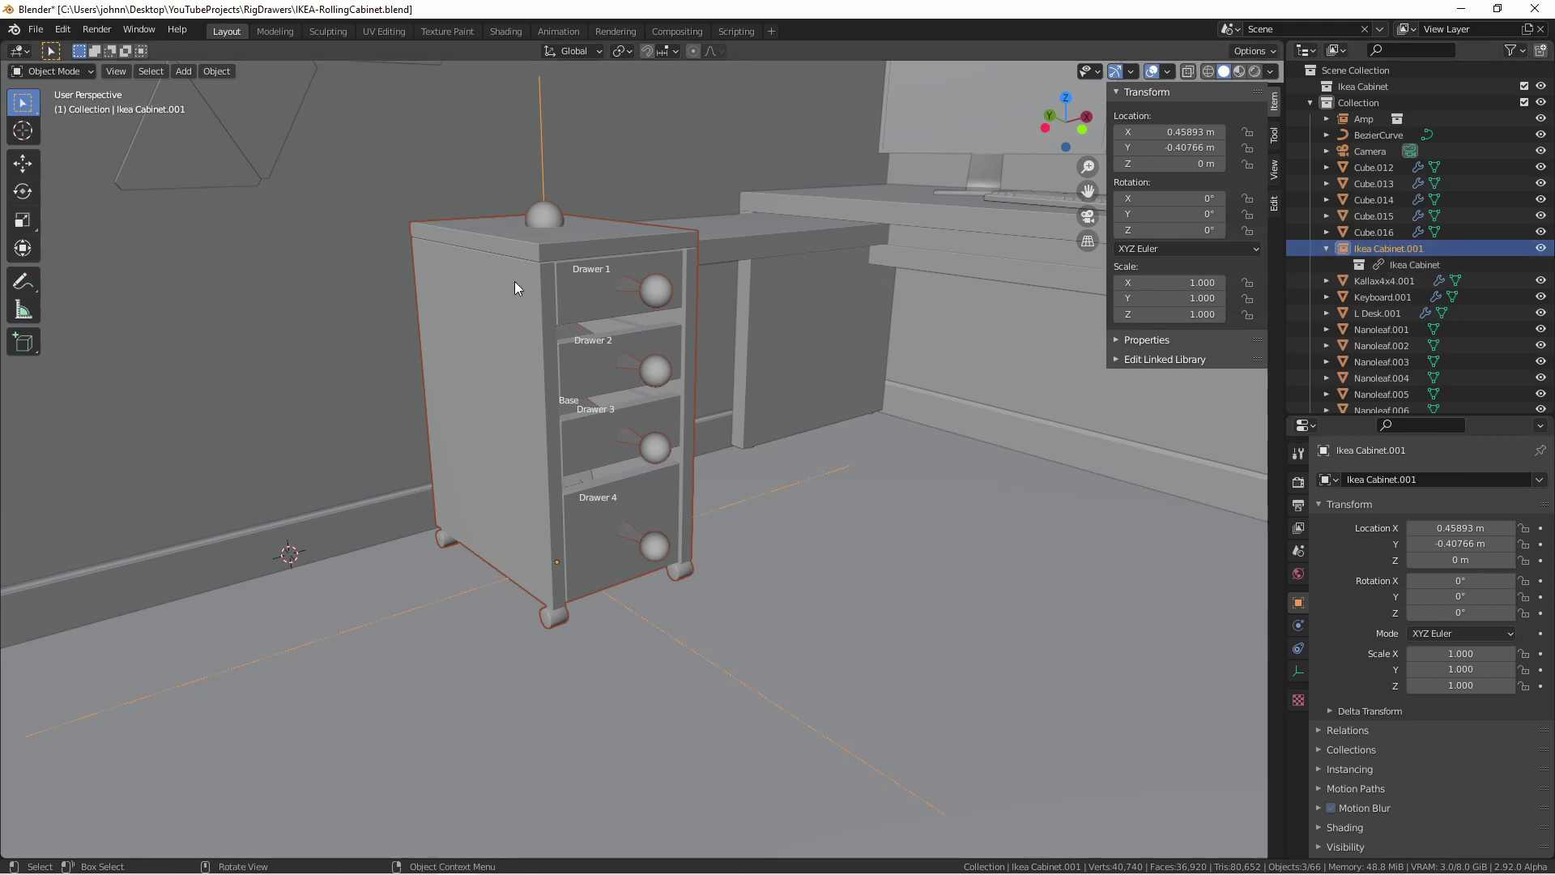
# Make and confirm a library override of the linked cabinet
pyautogui.click(218, 72)
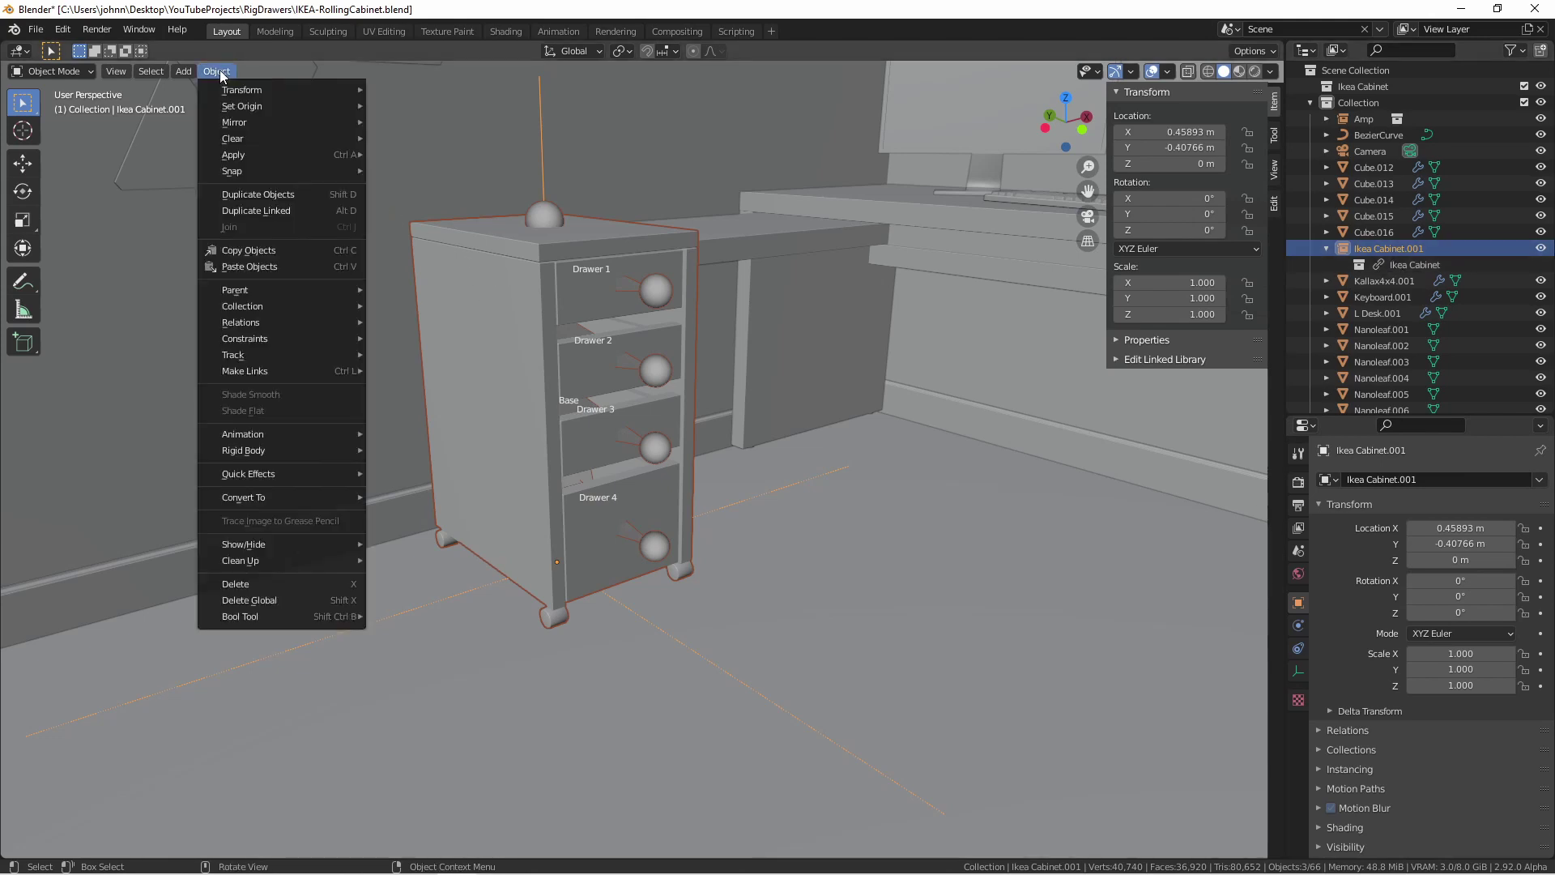
pyautogui.moveTo(242, 322)
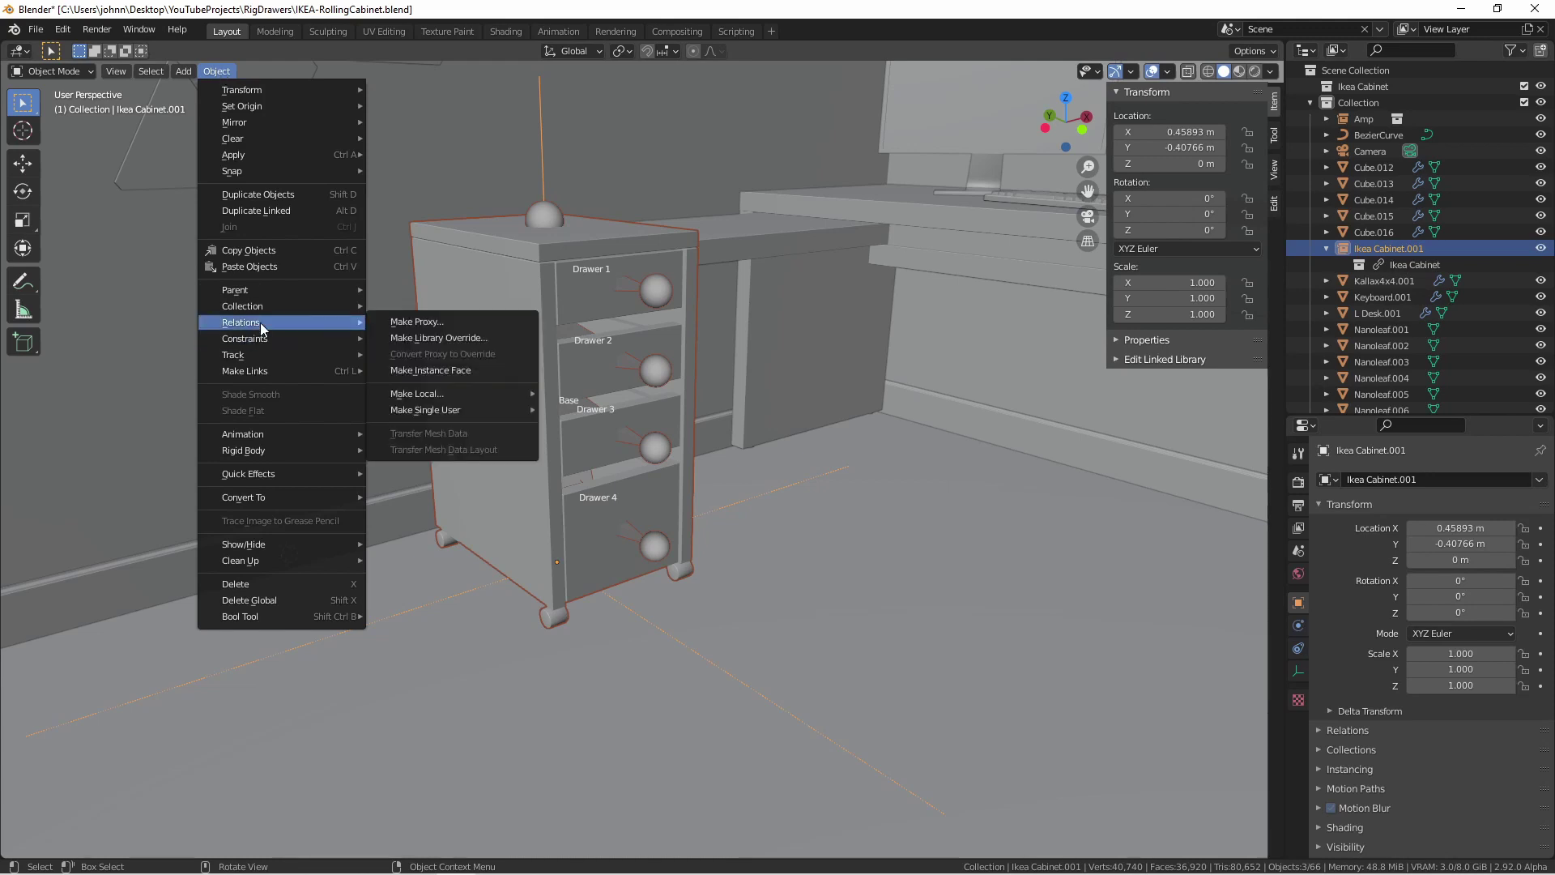
pyautogui.click(484, 337)
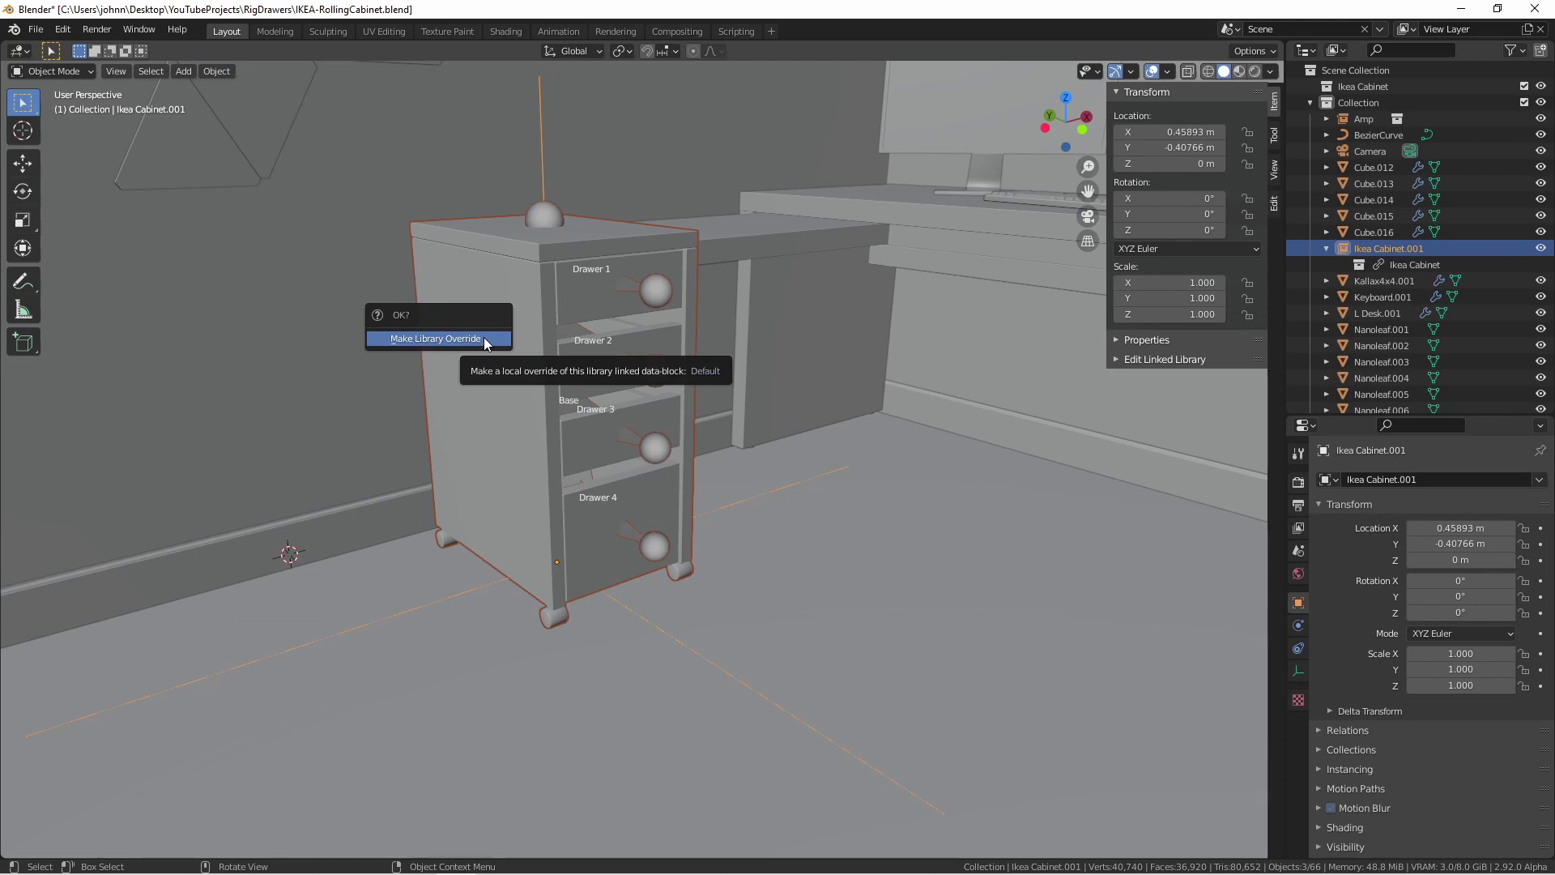
pyautogui.click(485, 338)
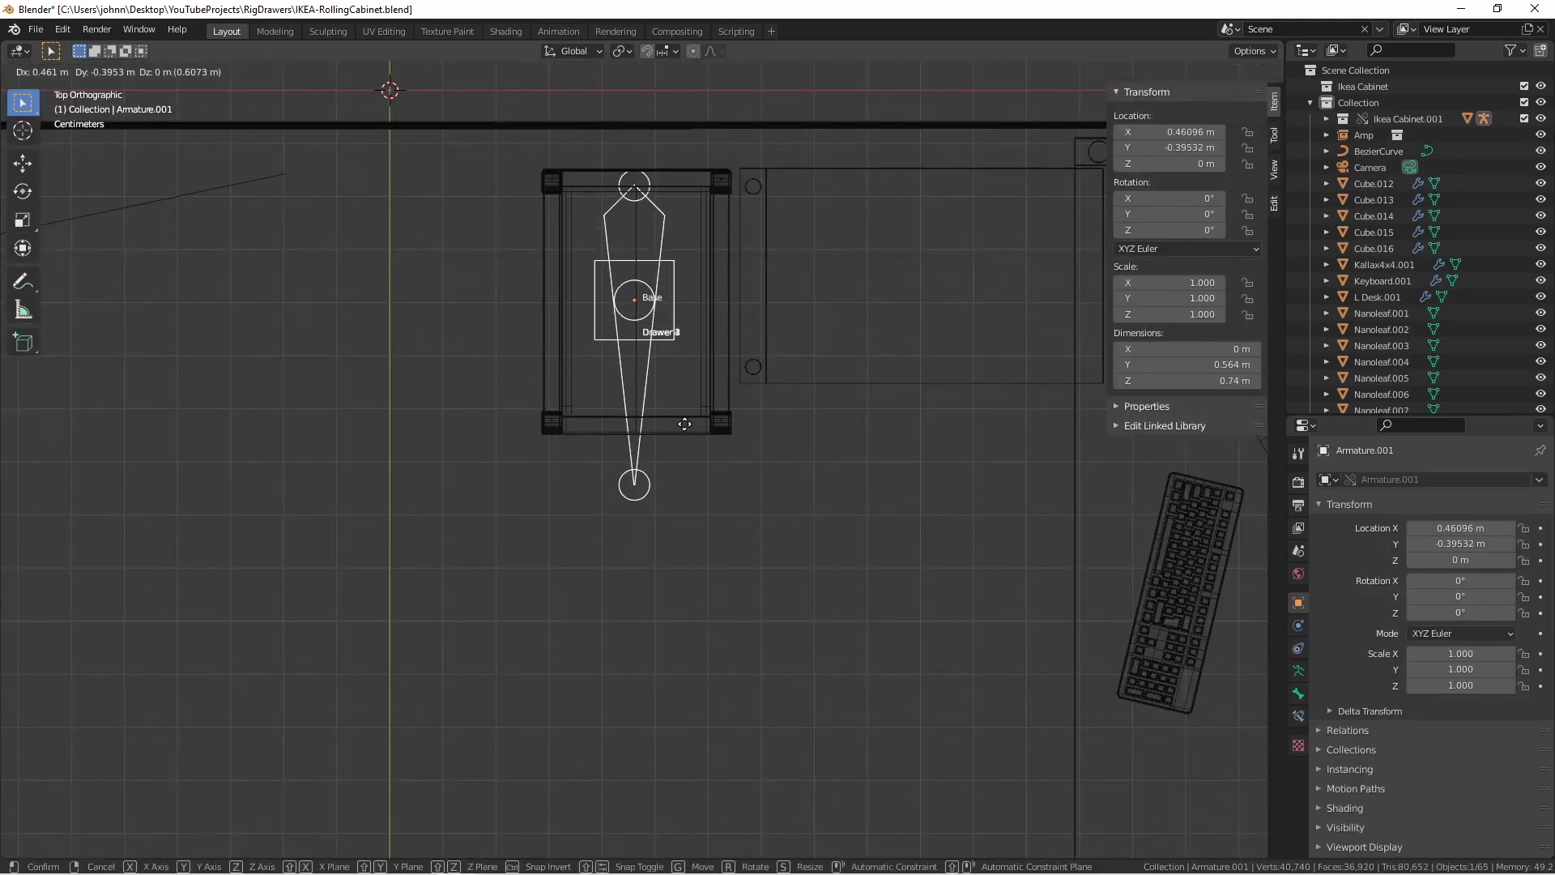
pyautogui.moveTo(750, 304); pyautogui.dragTo(791, 292, button='middle')
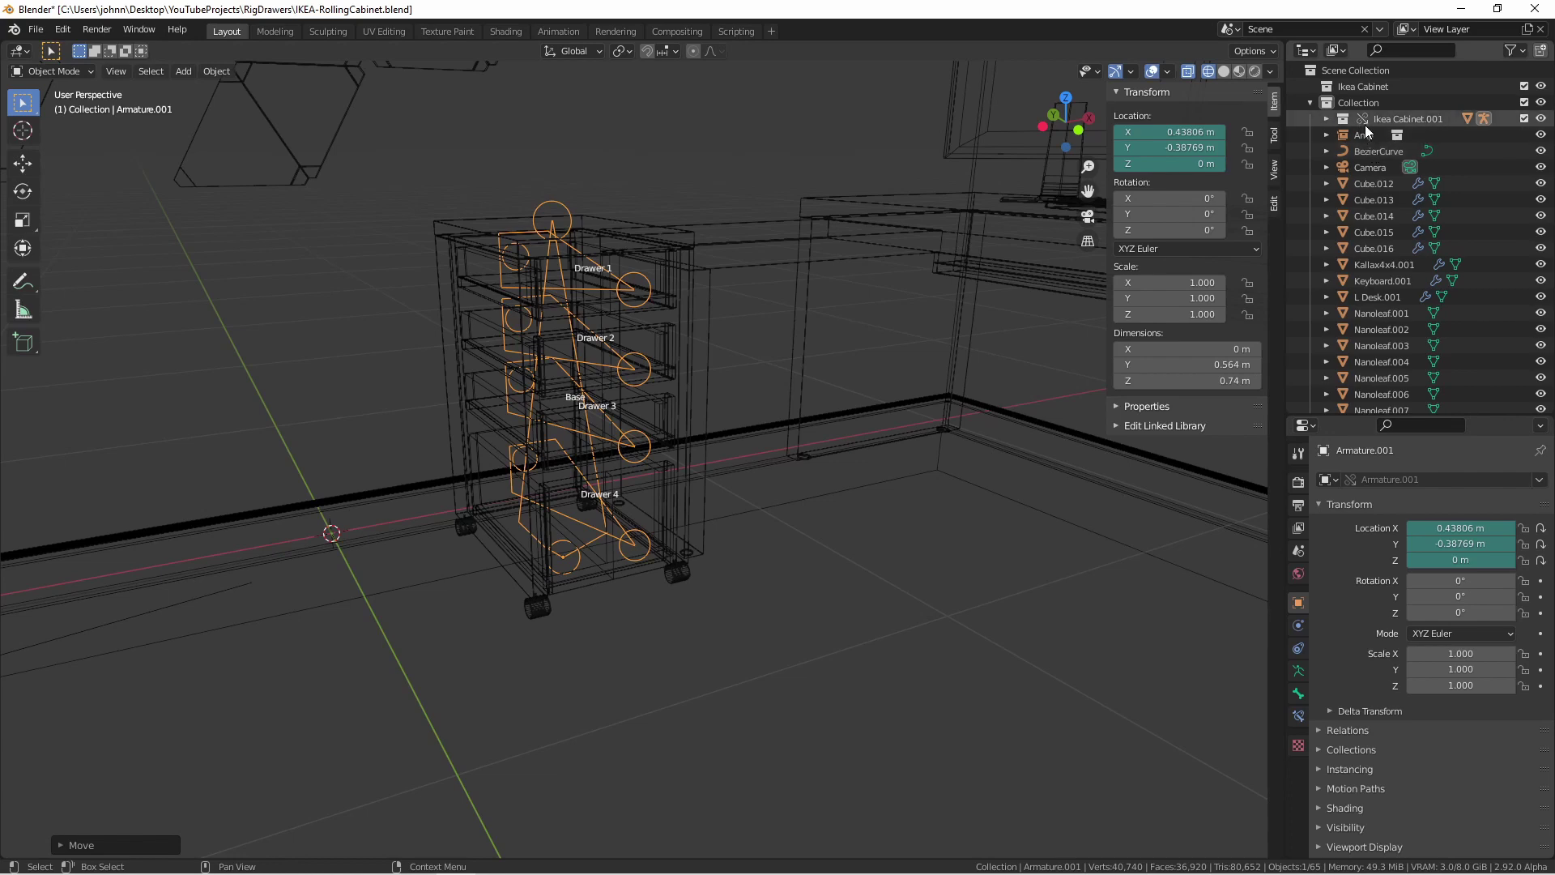
# Select Ikea Cabinet.002 and Armature.001, then try editing the armature
pyautogui.click(617, 282)
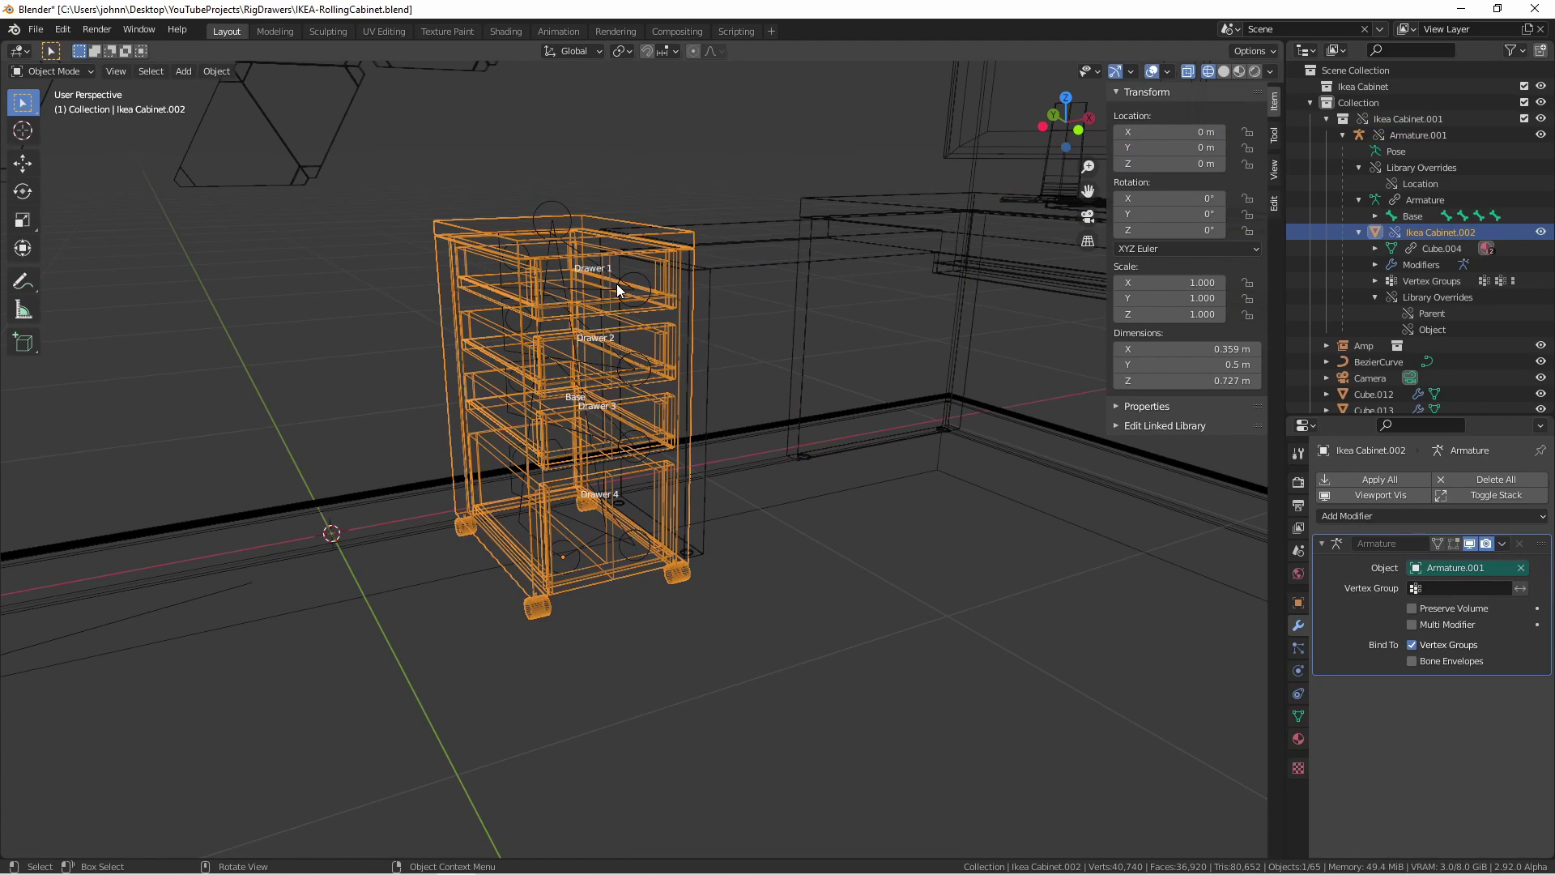
pyautogui.click(618, 288)
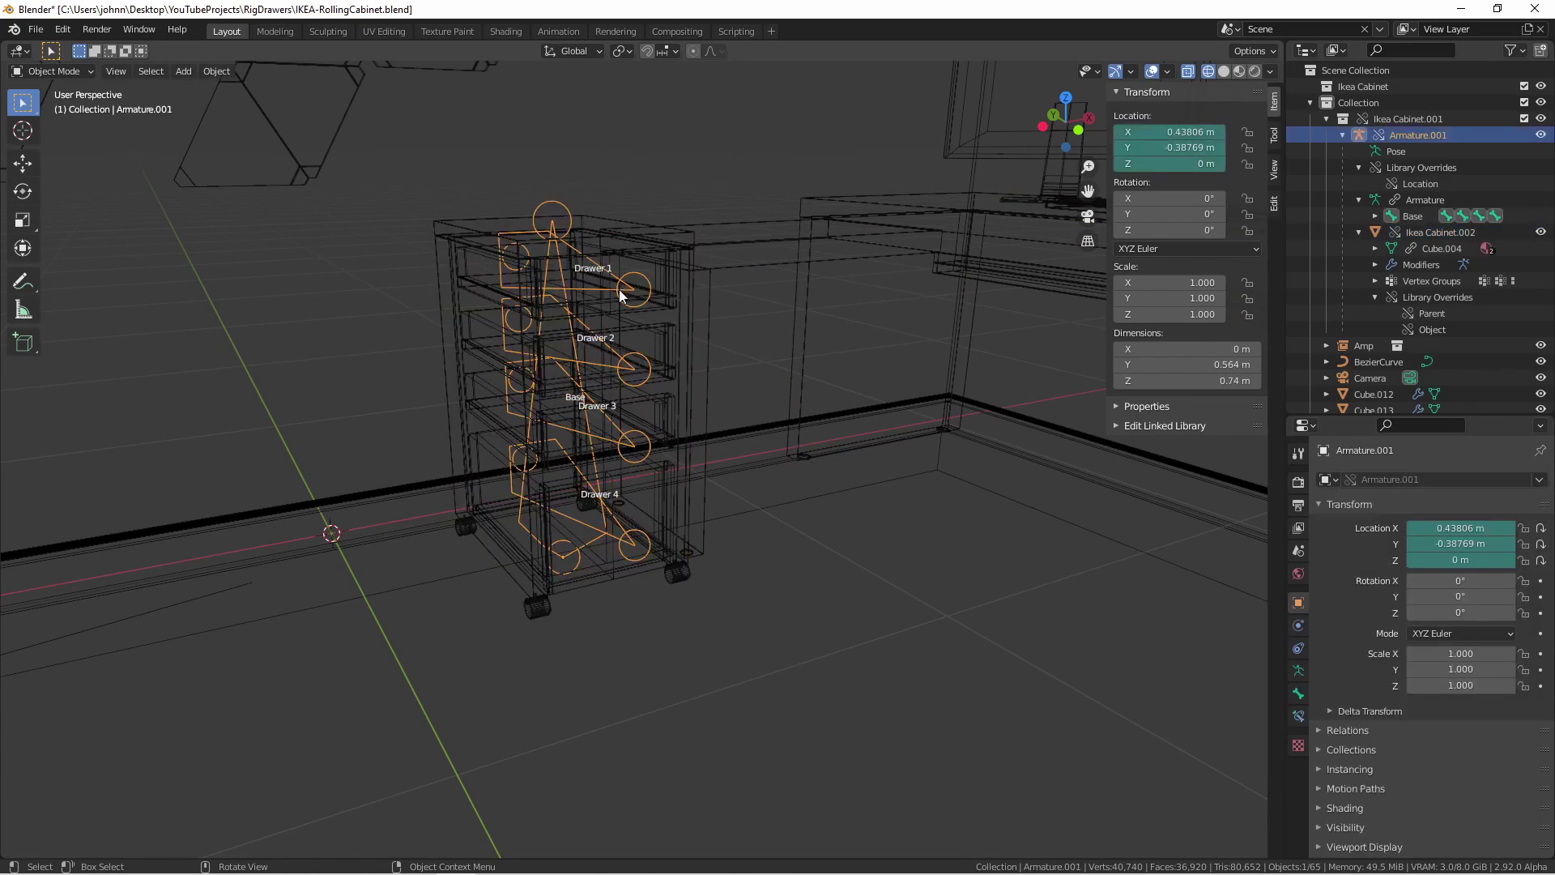
pyautogui.press('Tab')
# Enter Pose Mode in rendered shading and pull Drawers 4 and 3 open
pyautogui.hotkey('ctrl', 'Tab')
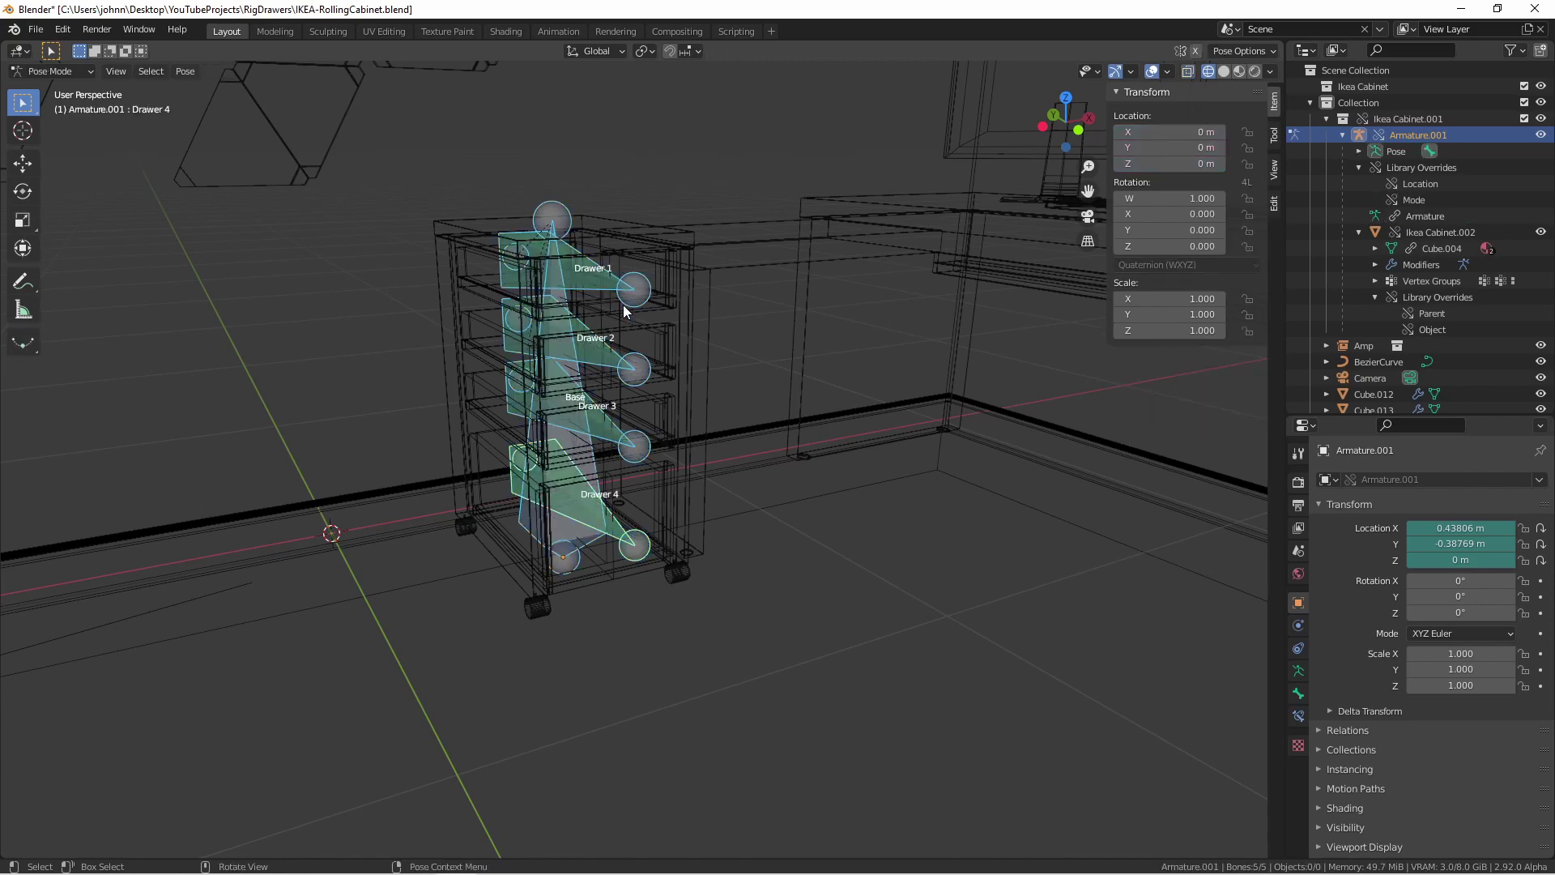
pyautogui.press('z')
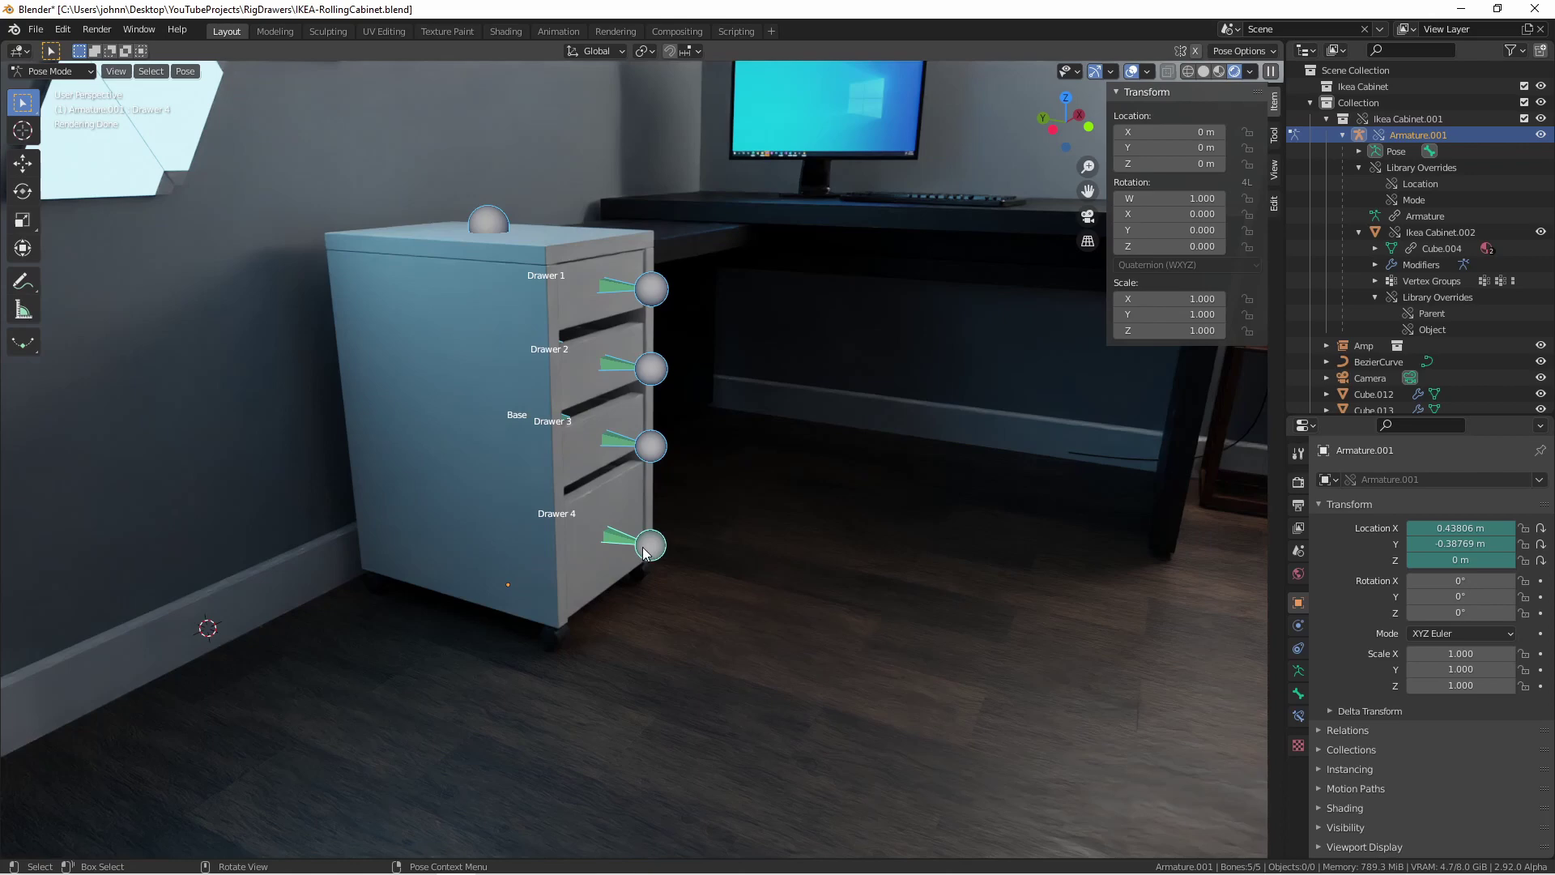
pyautogui.moveTo(645, 551); pyautogui.dragTo(793, 573)
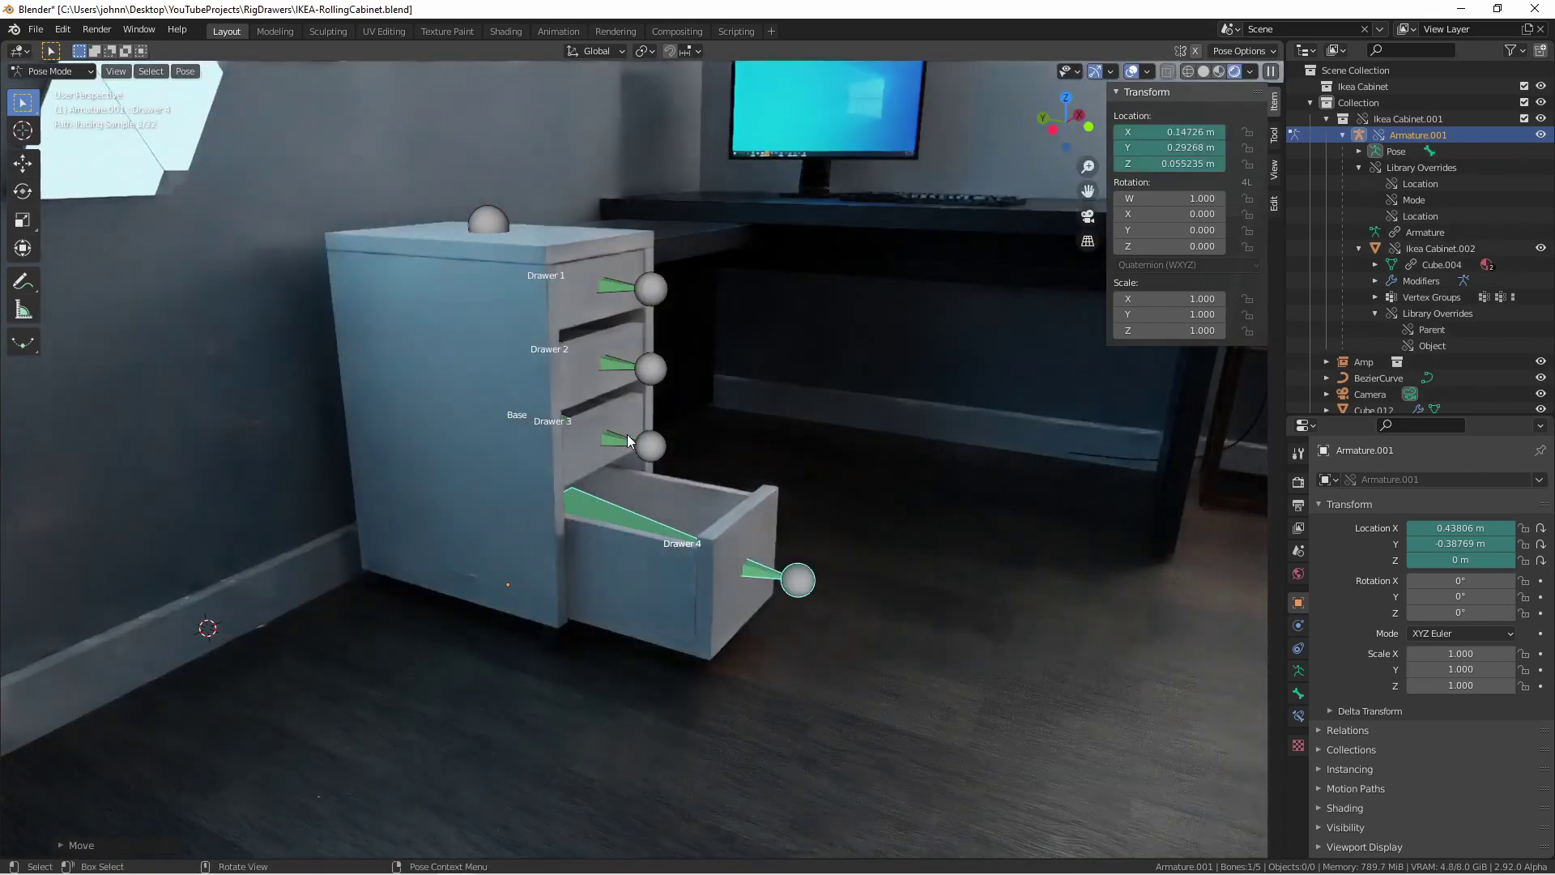
pyautogui.moveTo(628, 433); pyautogui.dragTo(702, 450)
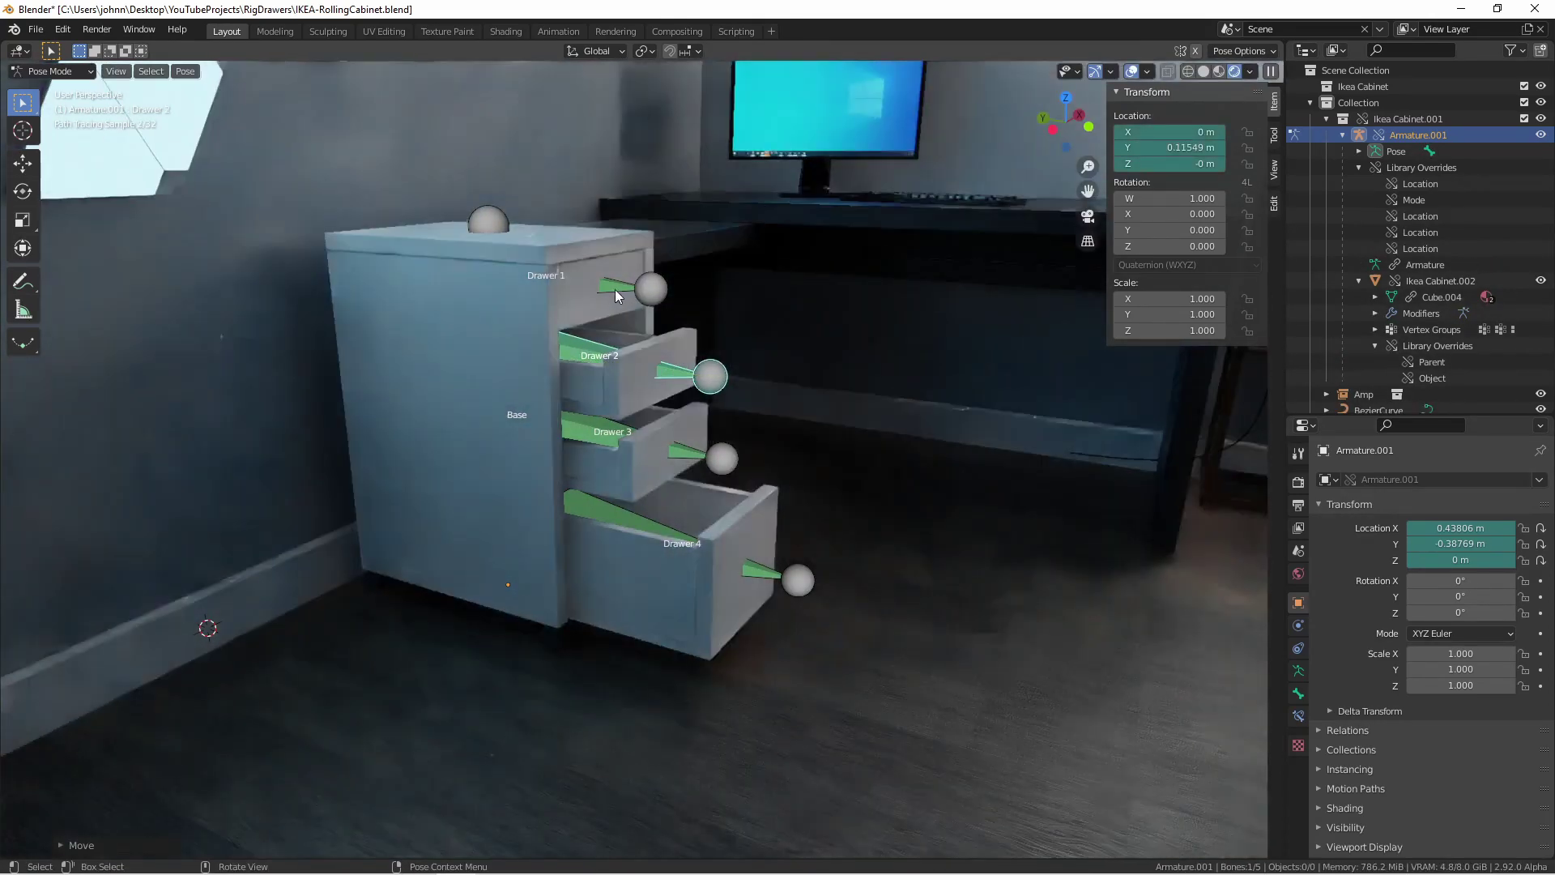
# Slide another drawer open, view through the scene camera, and save the file
pyautogui.moveTo(788, 403); pyautogui.dragTo(776, 410, button='middle')
pyautogui.press('KP_0')
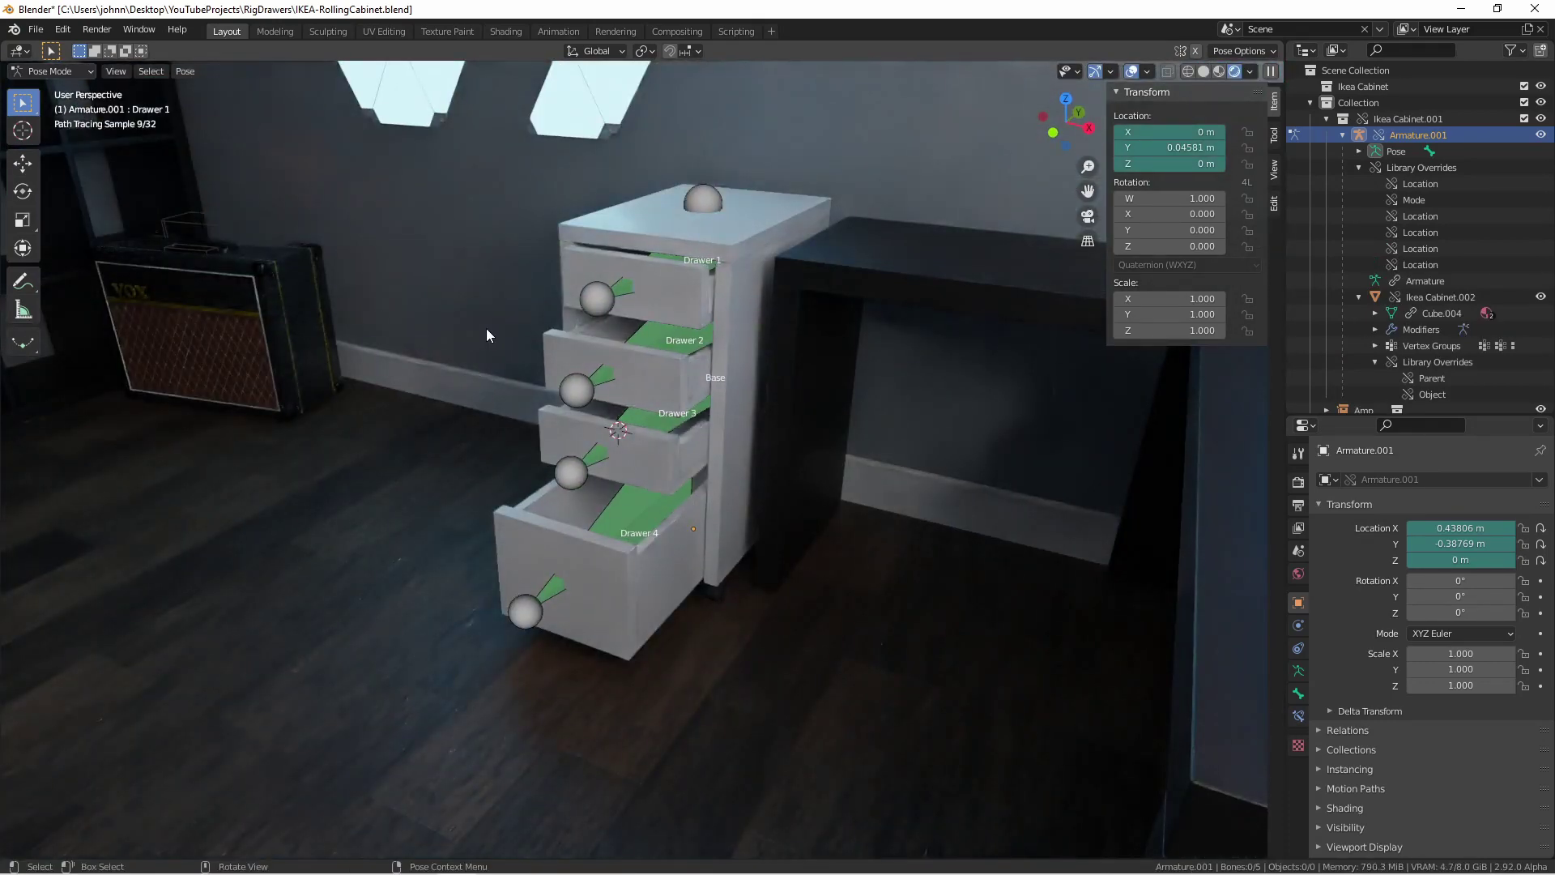
pyautogui.hotkey('ctrl', 's')
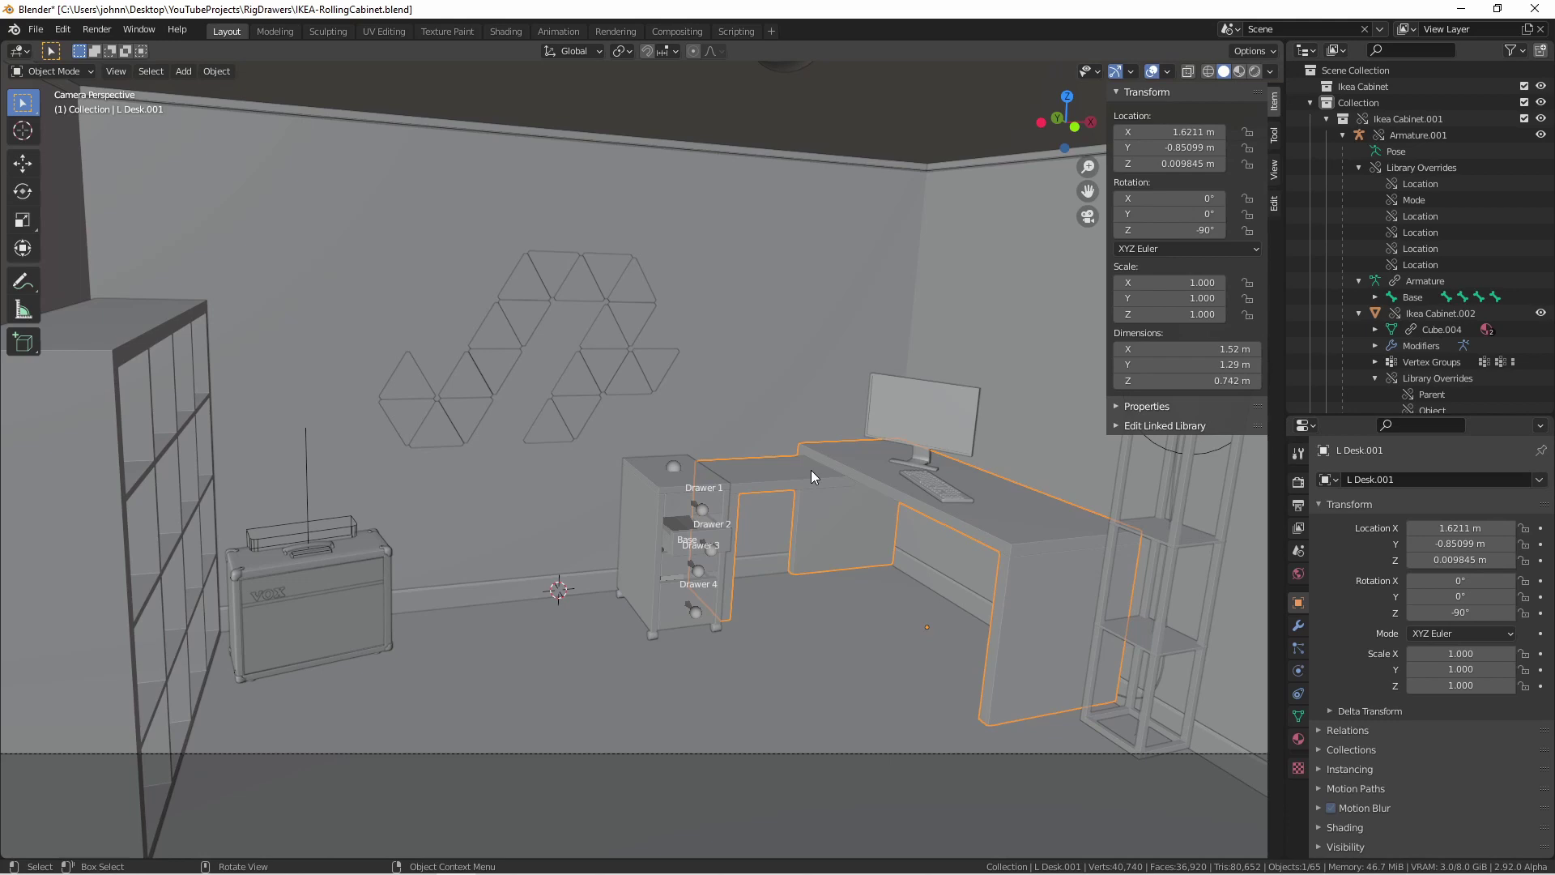
# Delete the old L Desk and link the L-Desk collection from desk.blend
pyautogui.press('Delete')
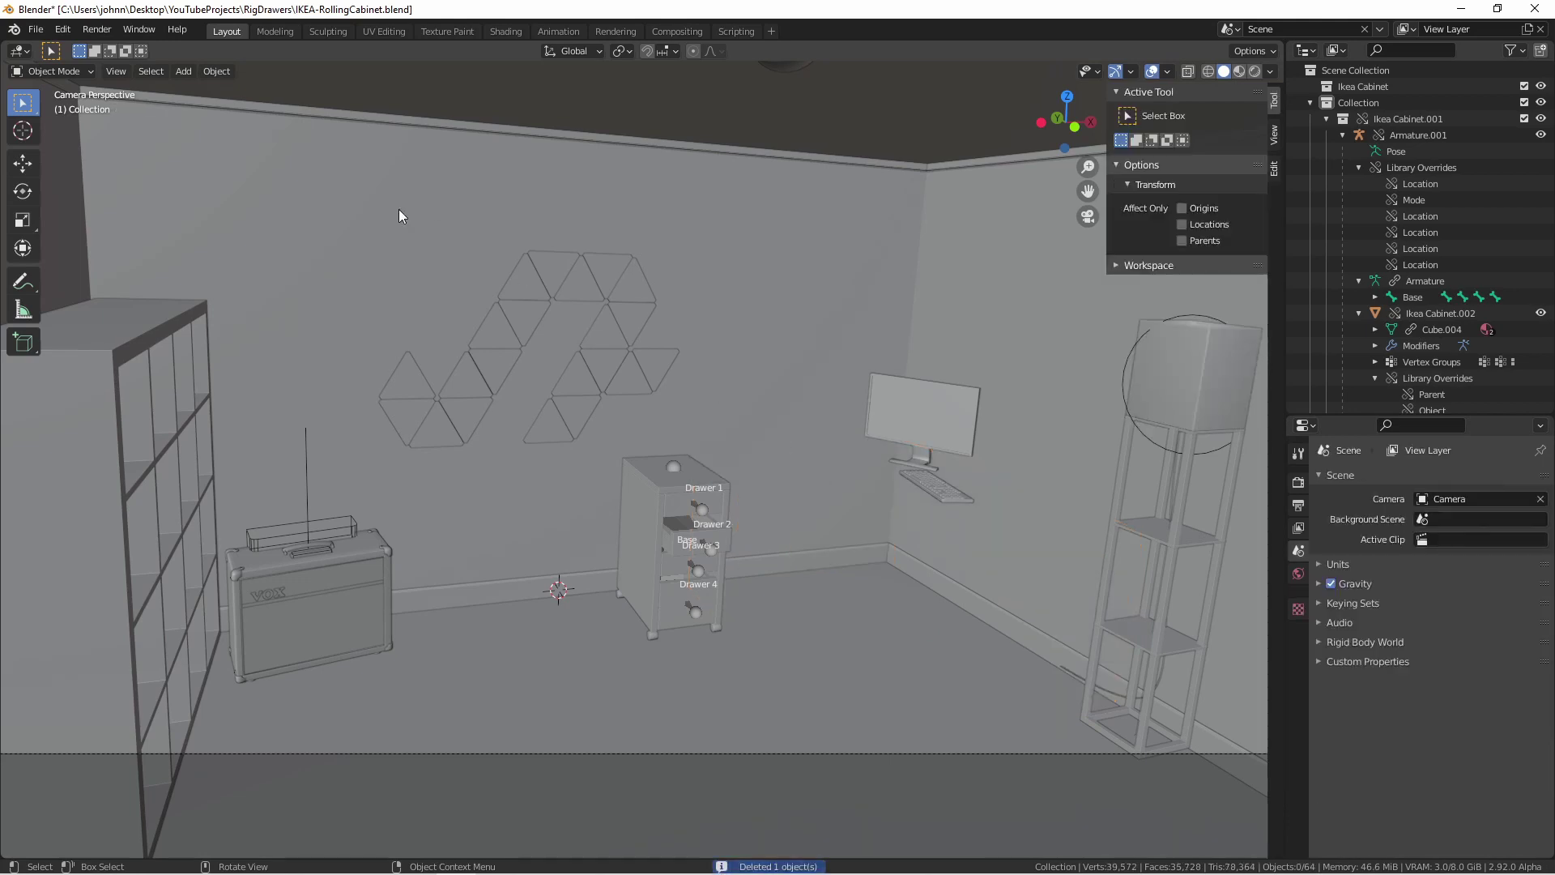
pyautogui.click(37, 29)
pyautogui.click(73, 195)
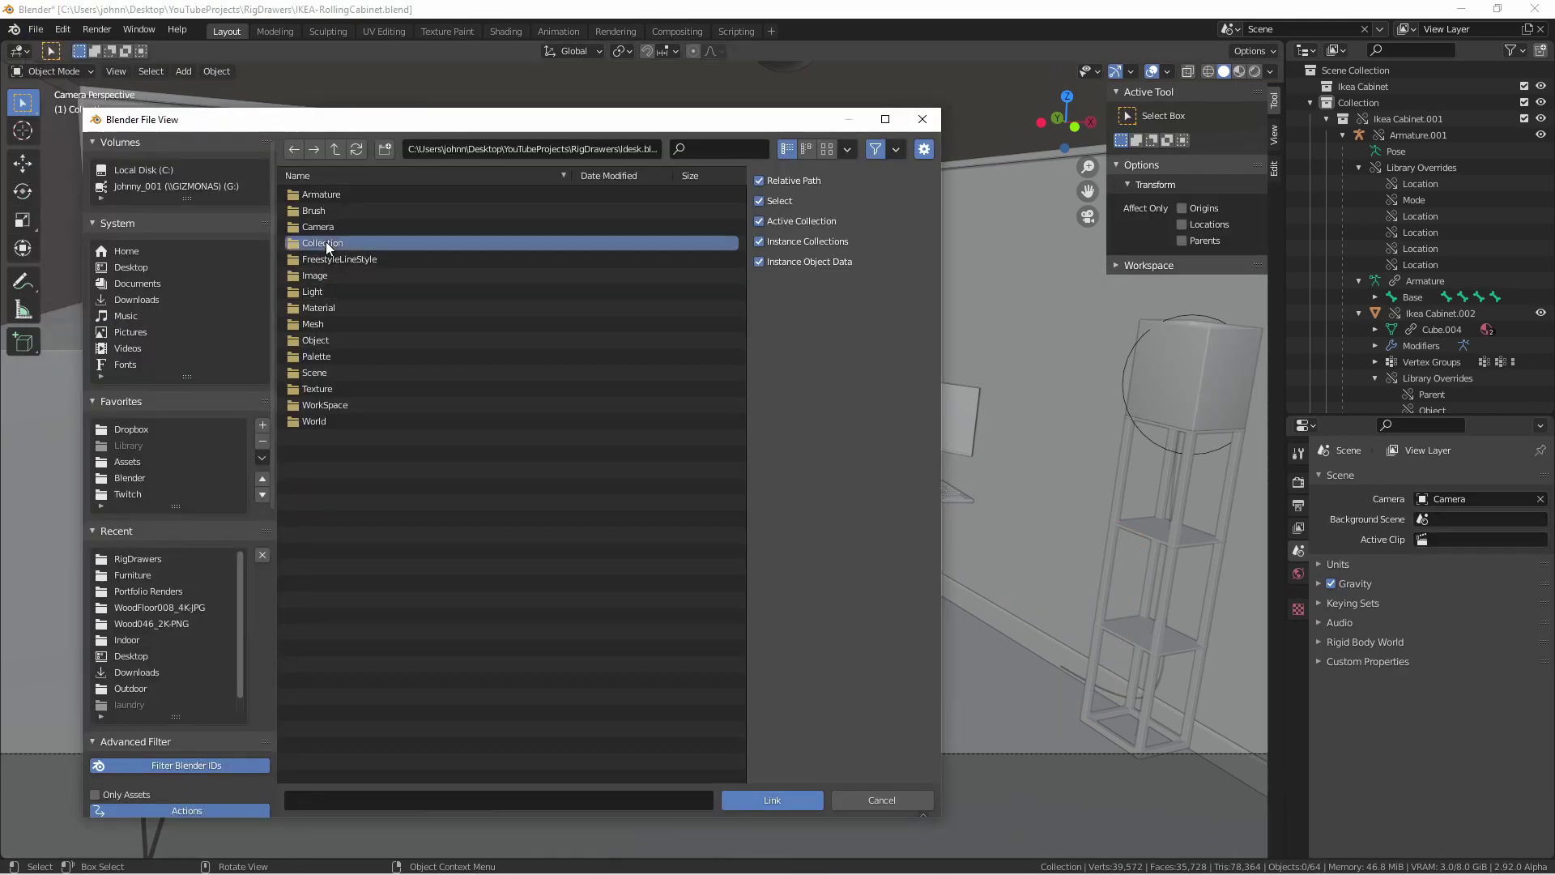
pyautogui.doubleClick(326, 243)
pyautogui.click(364, 210)
pyautogui.click(771, 800)
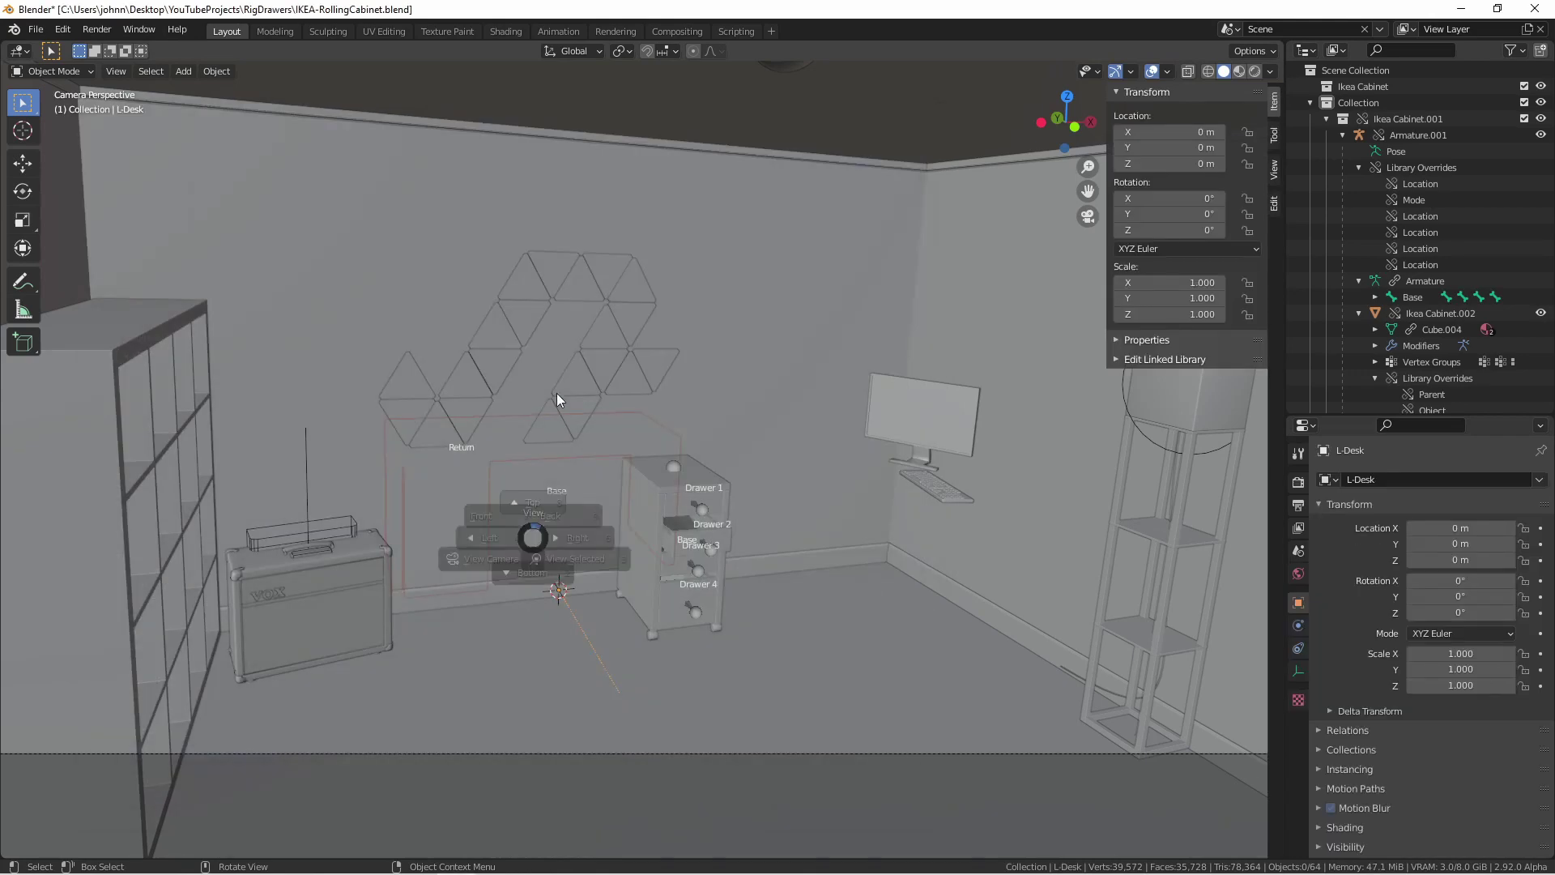
pyautogui.press('KP_7')
pyautogui.scroll(-5, 572, 320)
pyautogui.write('r90')
# Rotate the desk 90°, make it a library override, and place it against the wall
pyautogui.press('Return')
pyautogui.press('g')
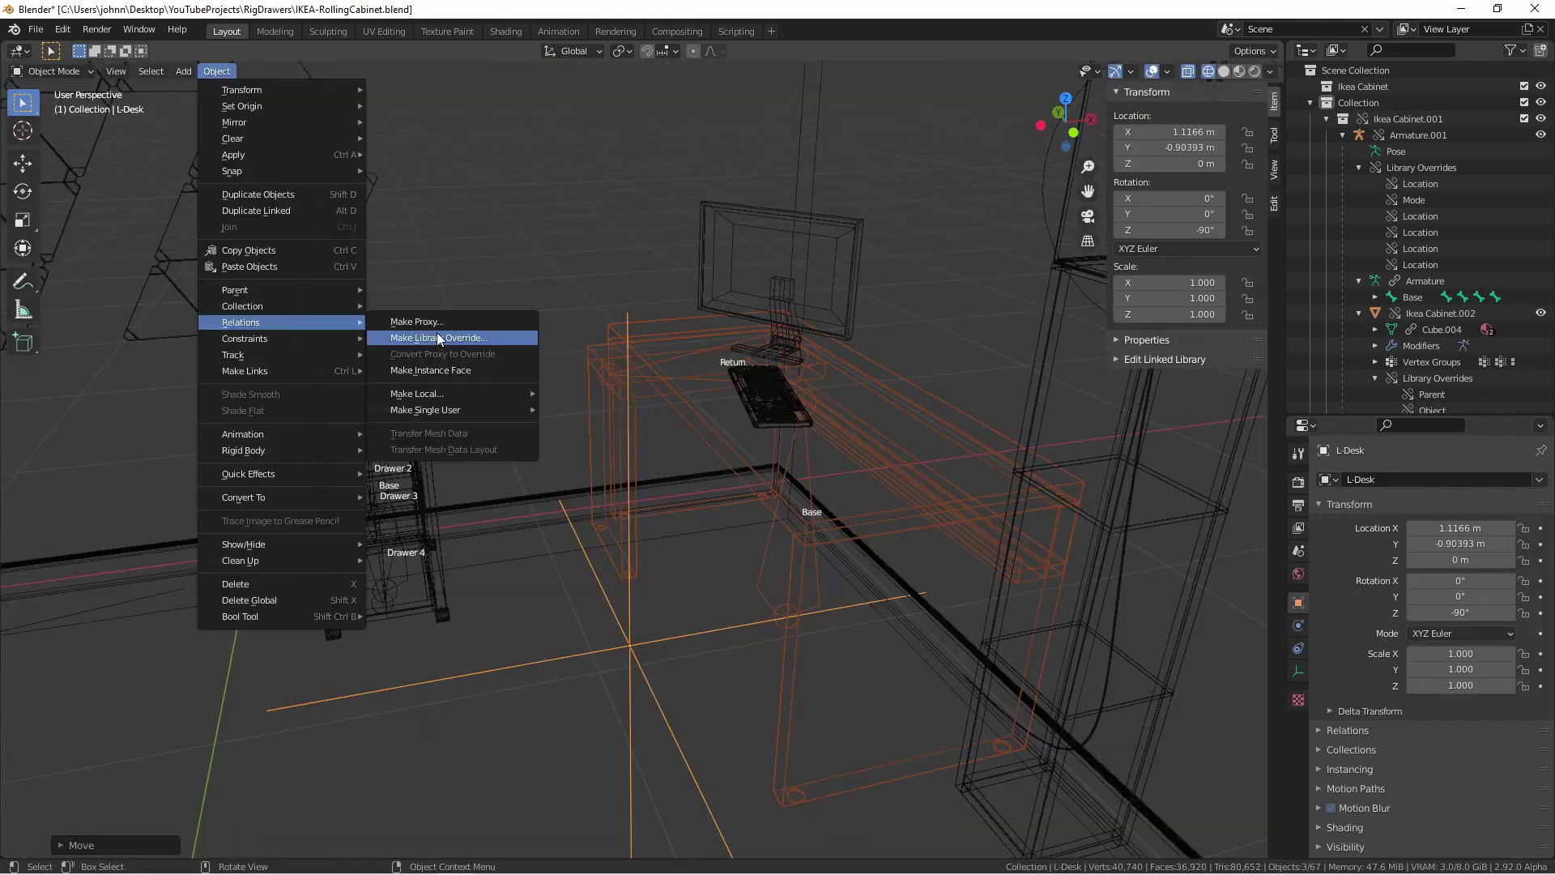
pyautogui.click(437, 332)
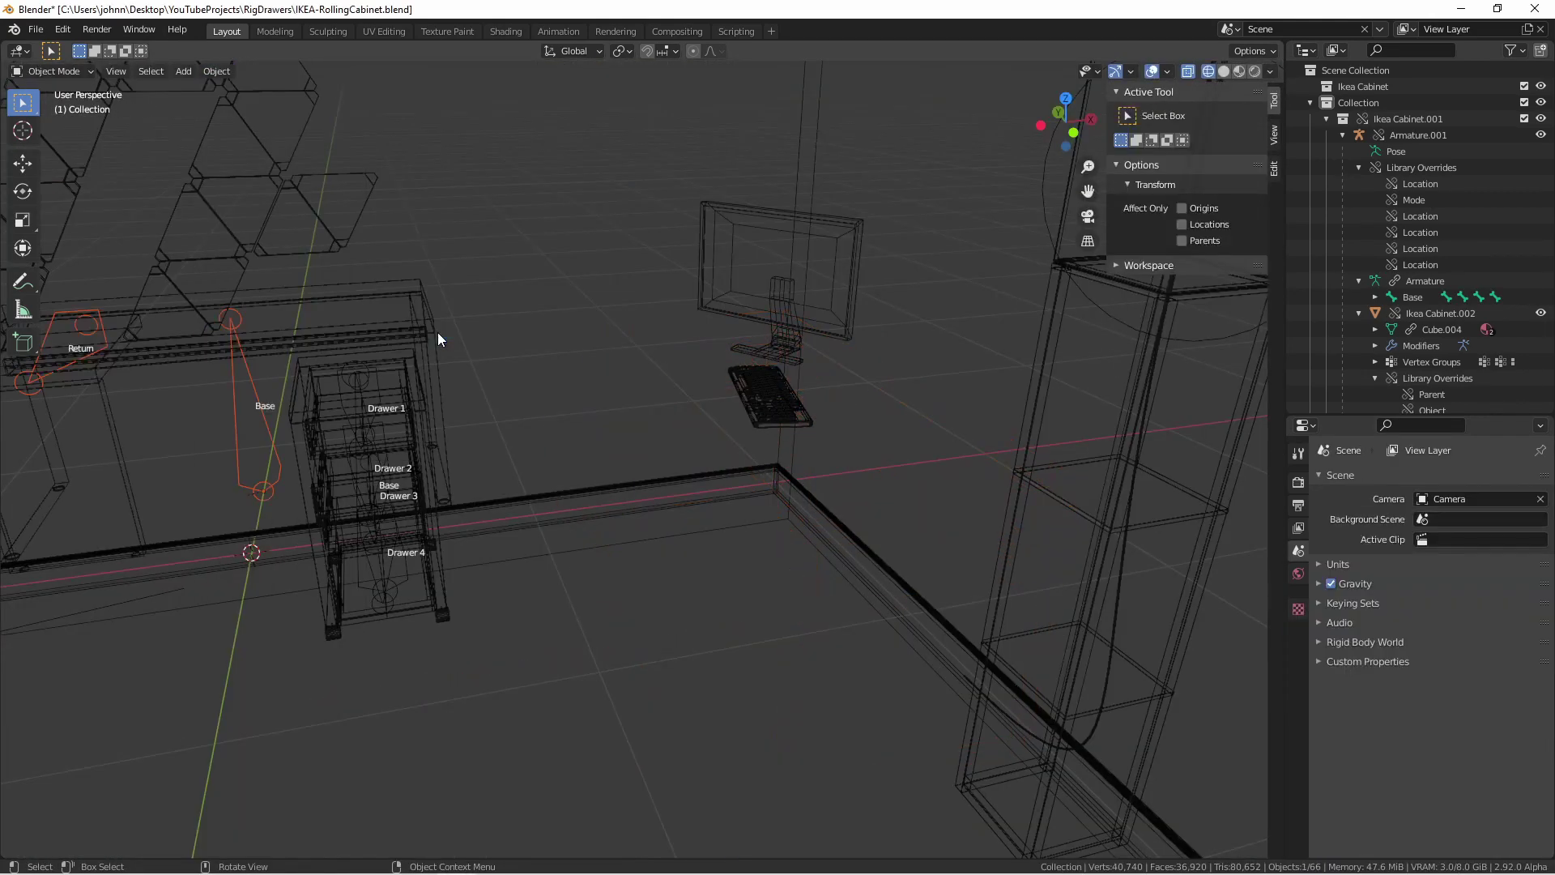
pyautogui.press('KP_7')
pyautogui.press('g')
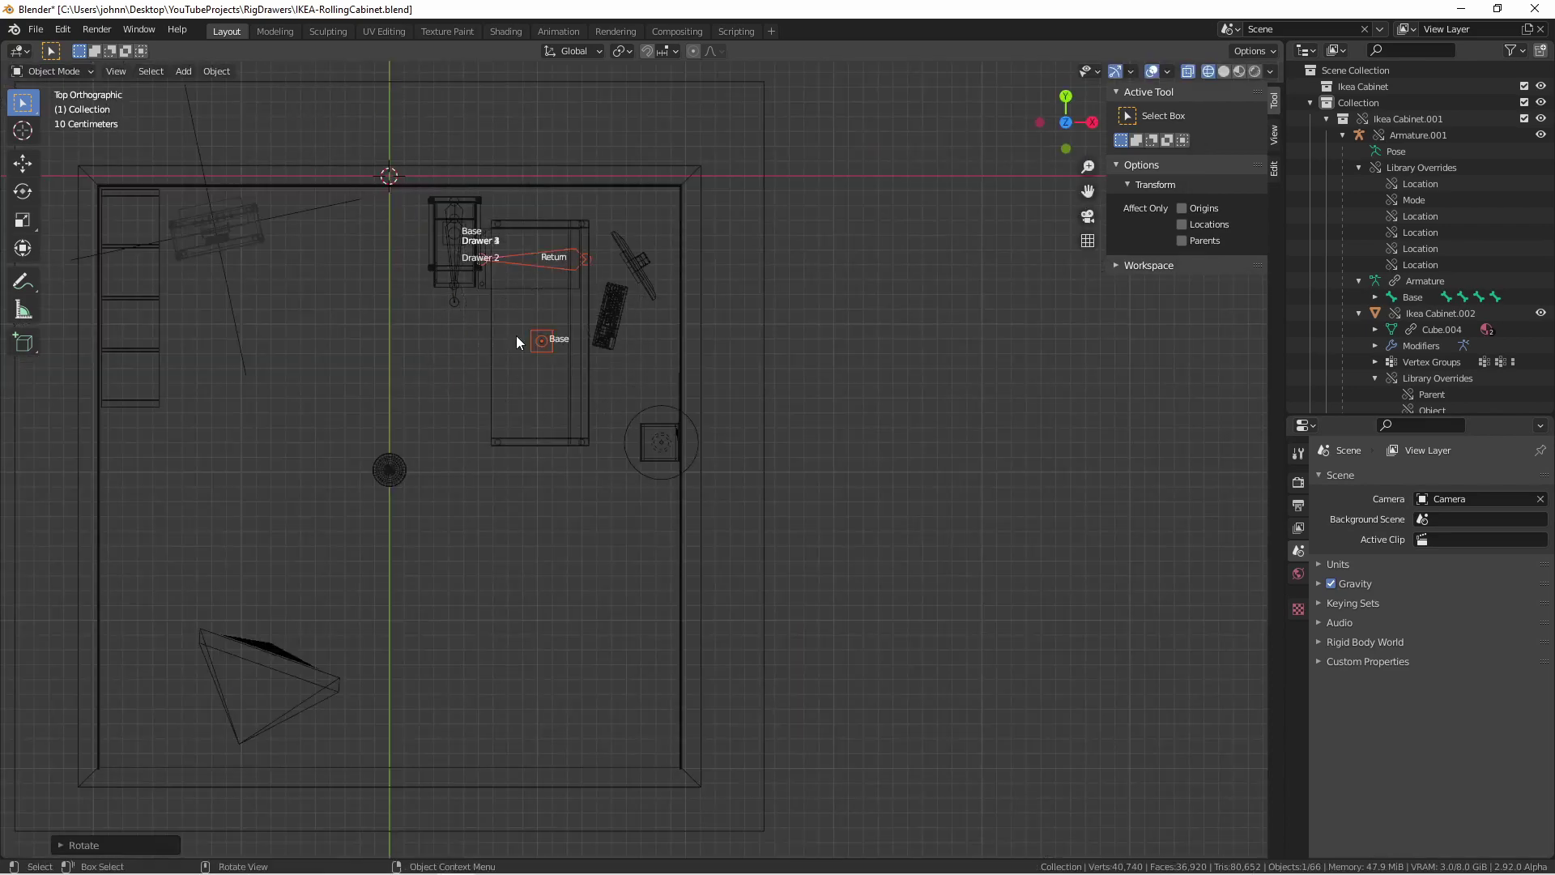
pyautogui.click(611, 302)
pyautogui.press('KP_0')
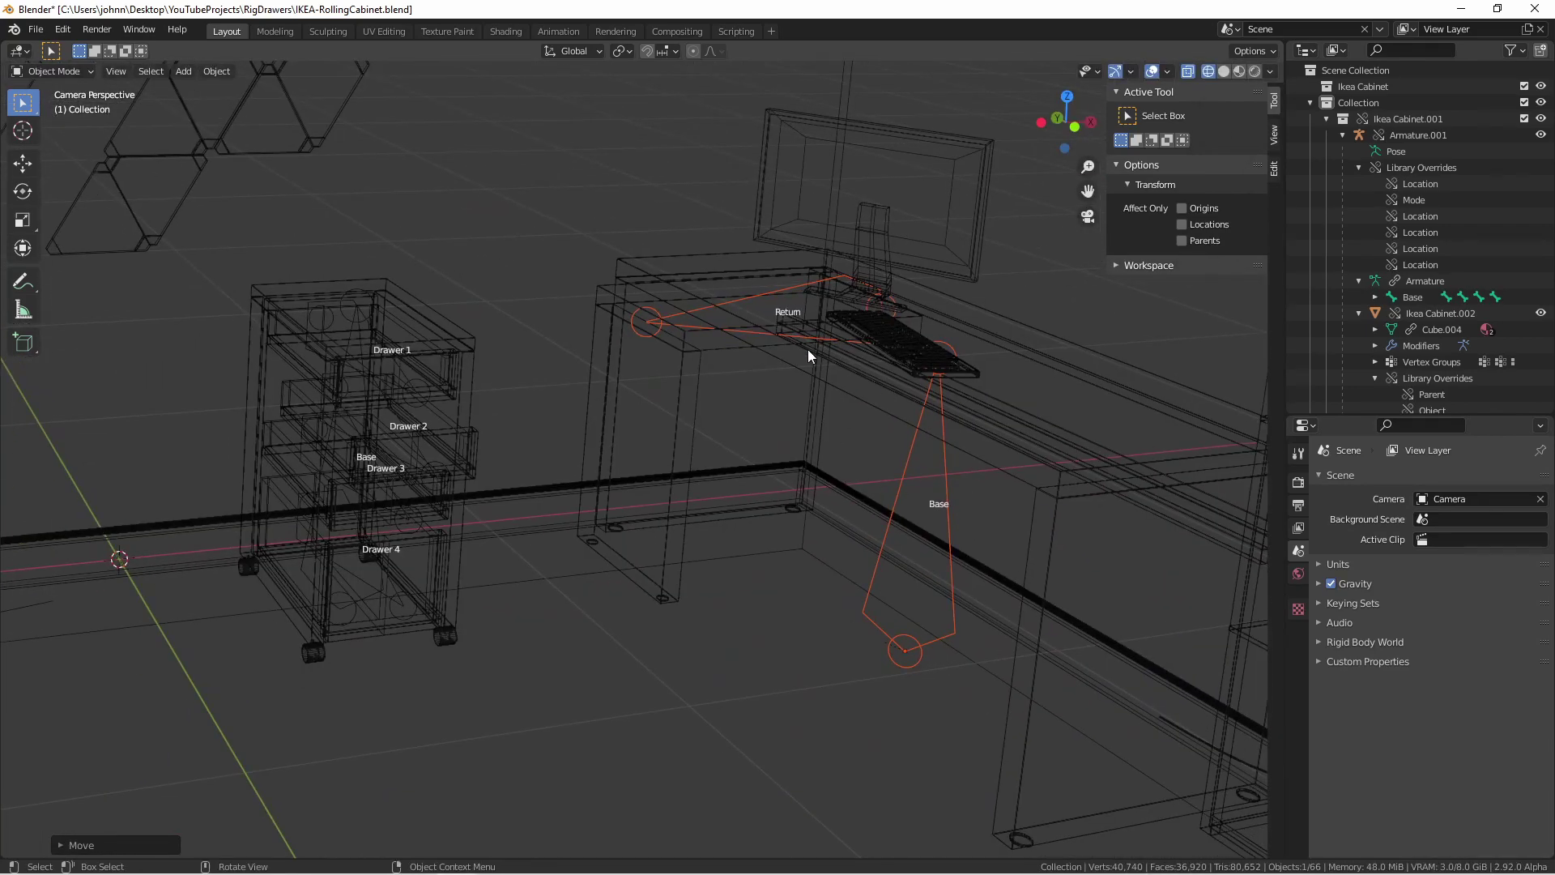
# Select the desk rig's Return bone in Pose Mode and slide it to a new spot
pyautogui.hotkey('ctrl', 'Tab')
pyautogui.click(803, 351)
pyautogui.press('g')
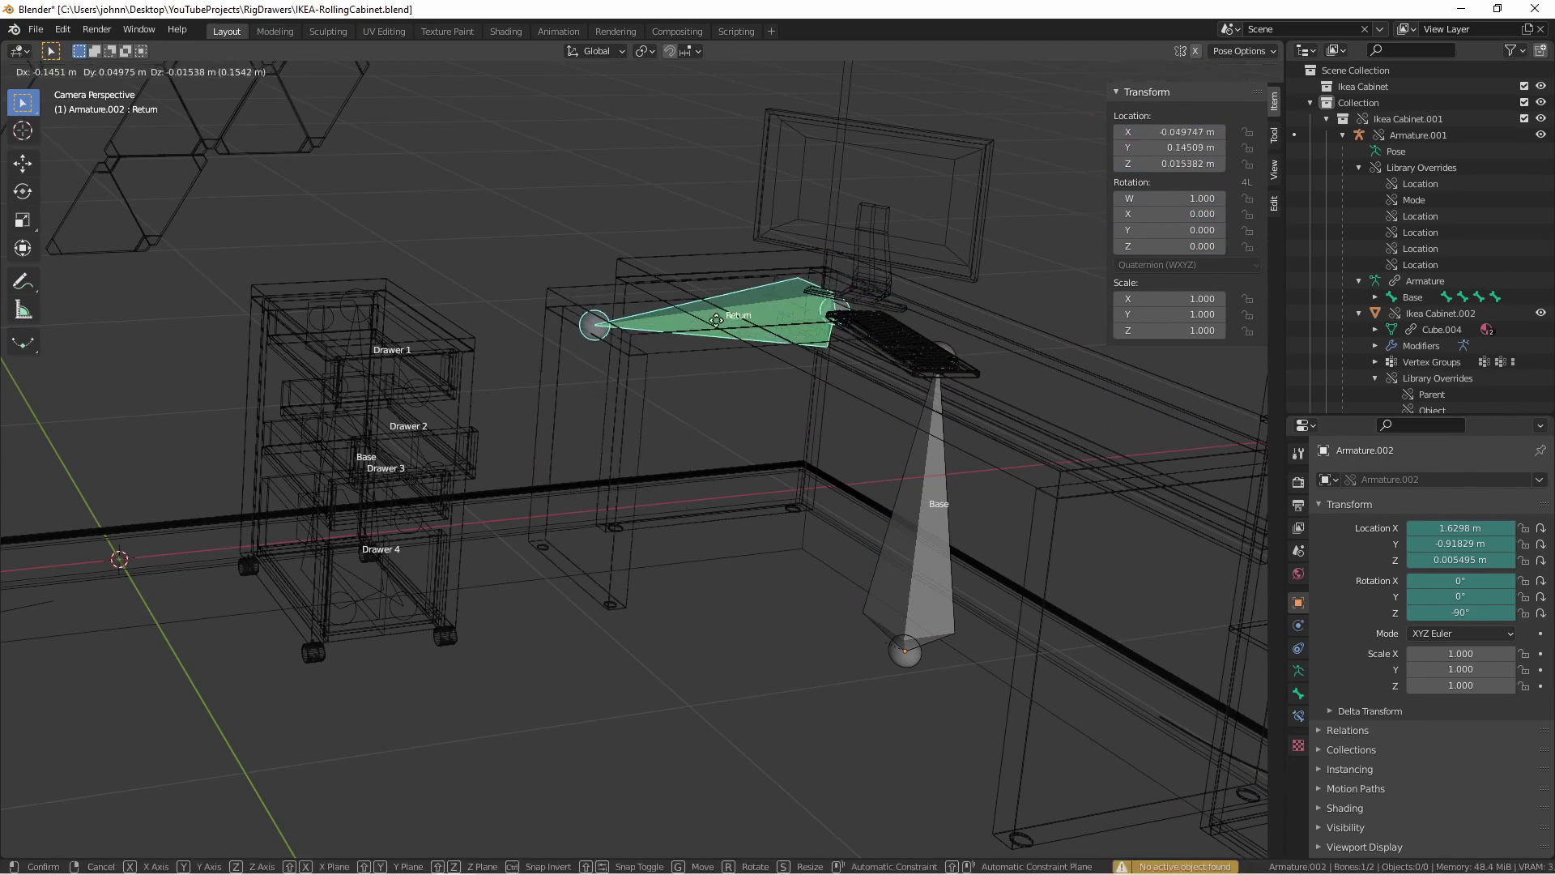
pyautogui.click(657, 324)
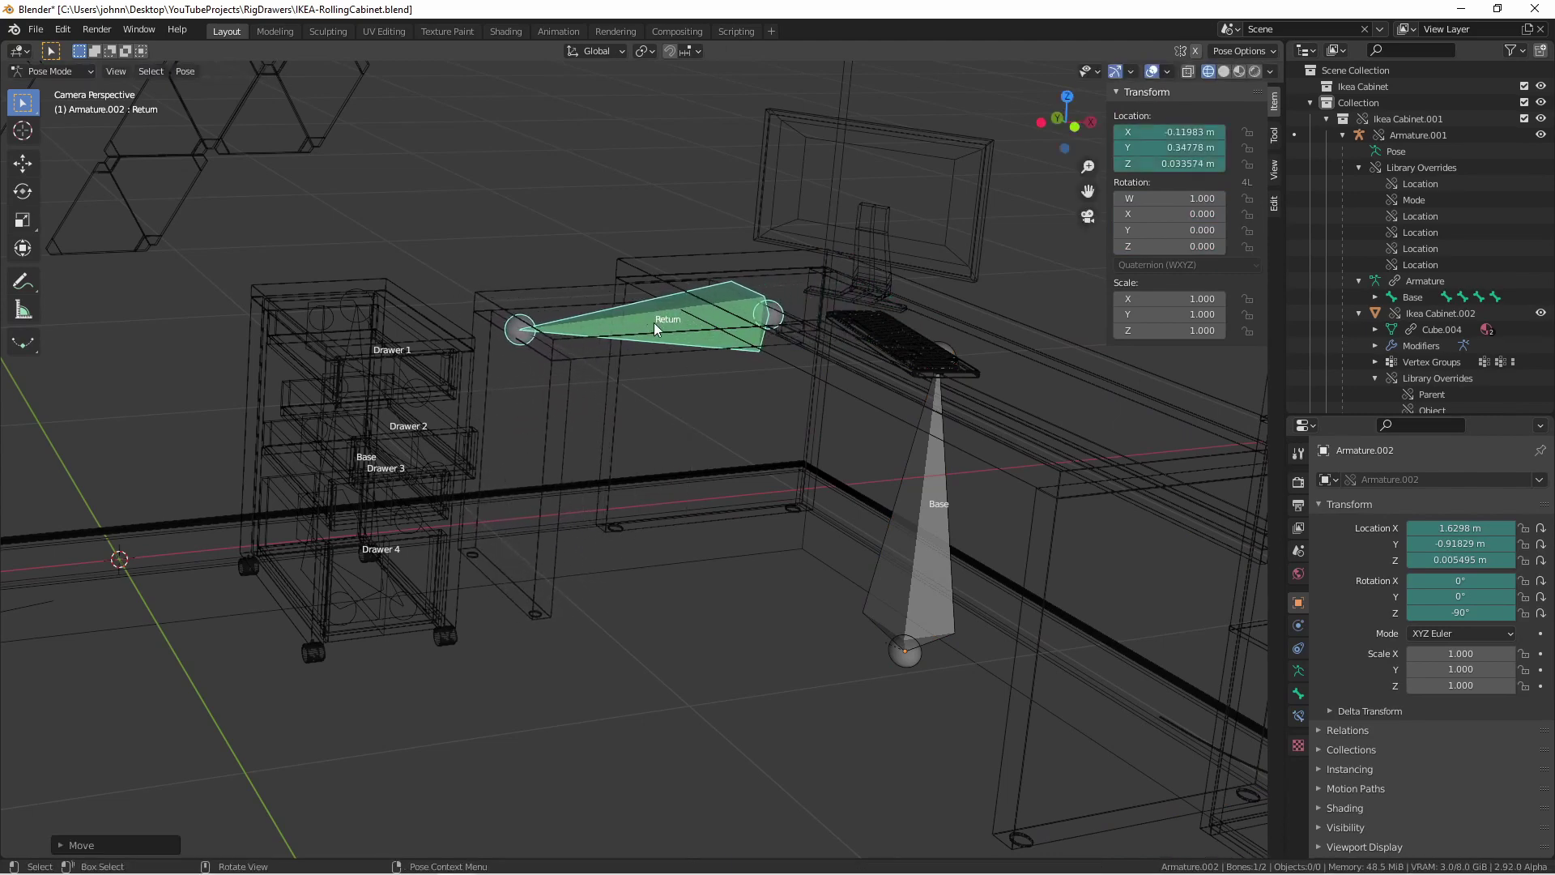